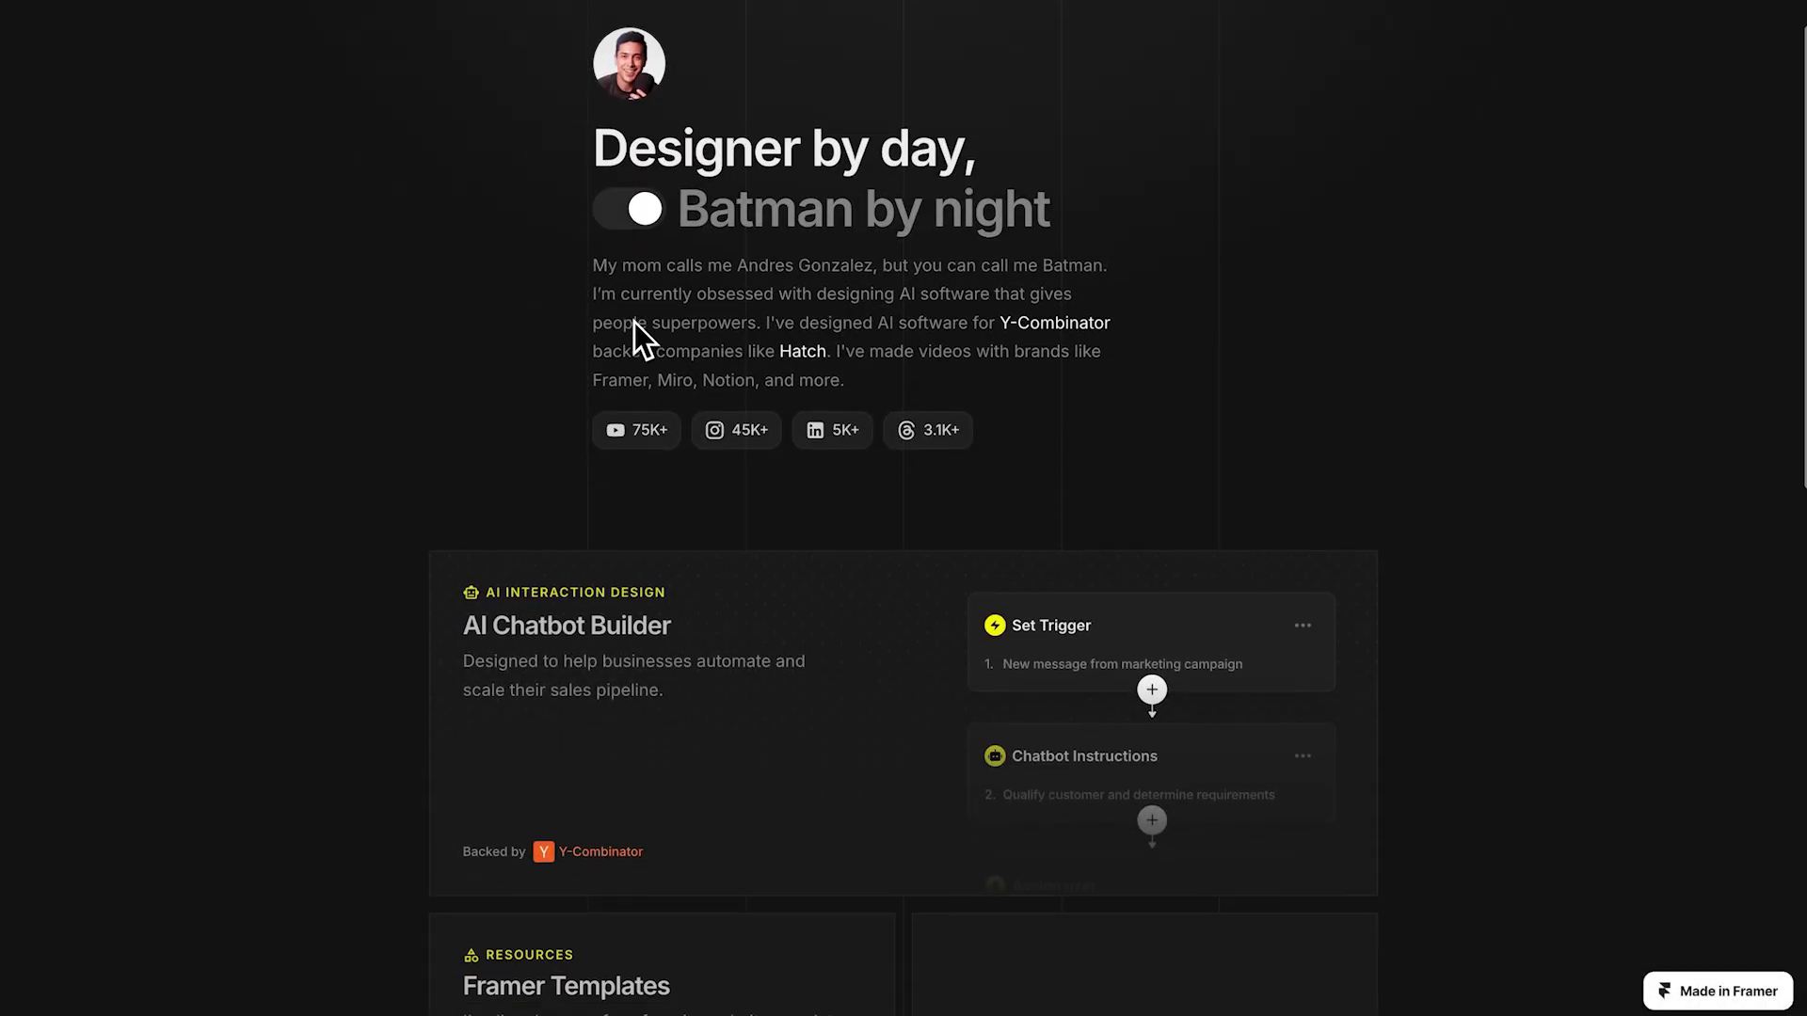
- Turn macOS Dark Mode on from Control Center's Display panel, then switch it off again
{"action": "scroll", "coordinate": [644, 348], "scroll_direction": "down", "scroll_amount": 2}
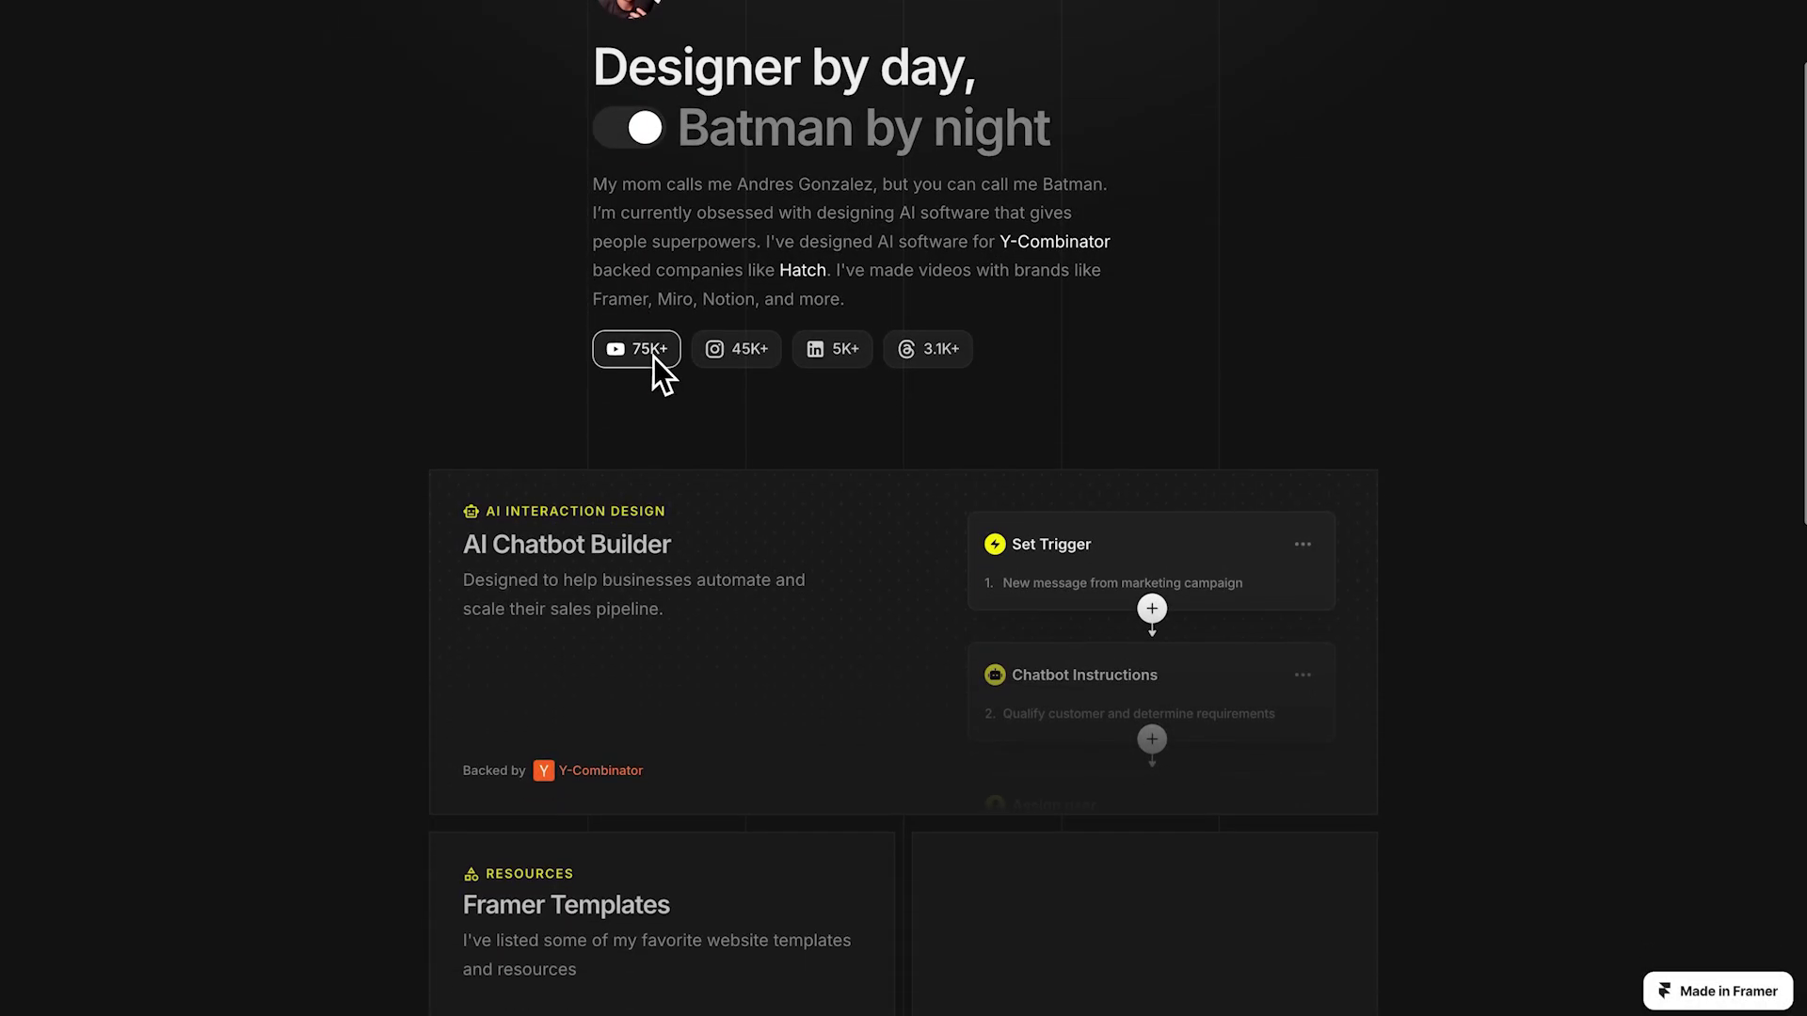
{"action": "scroll", "coordinate": [951, 518], "scroll_direction": "up", "scroll_amount": 2}
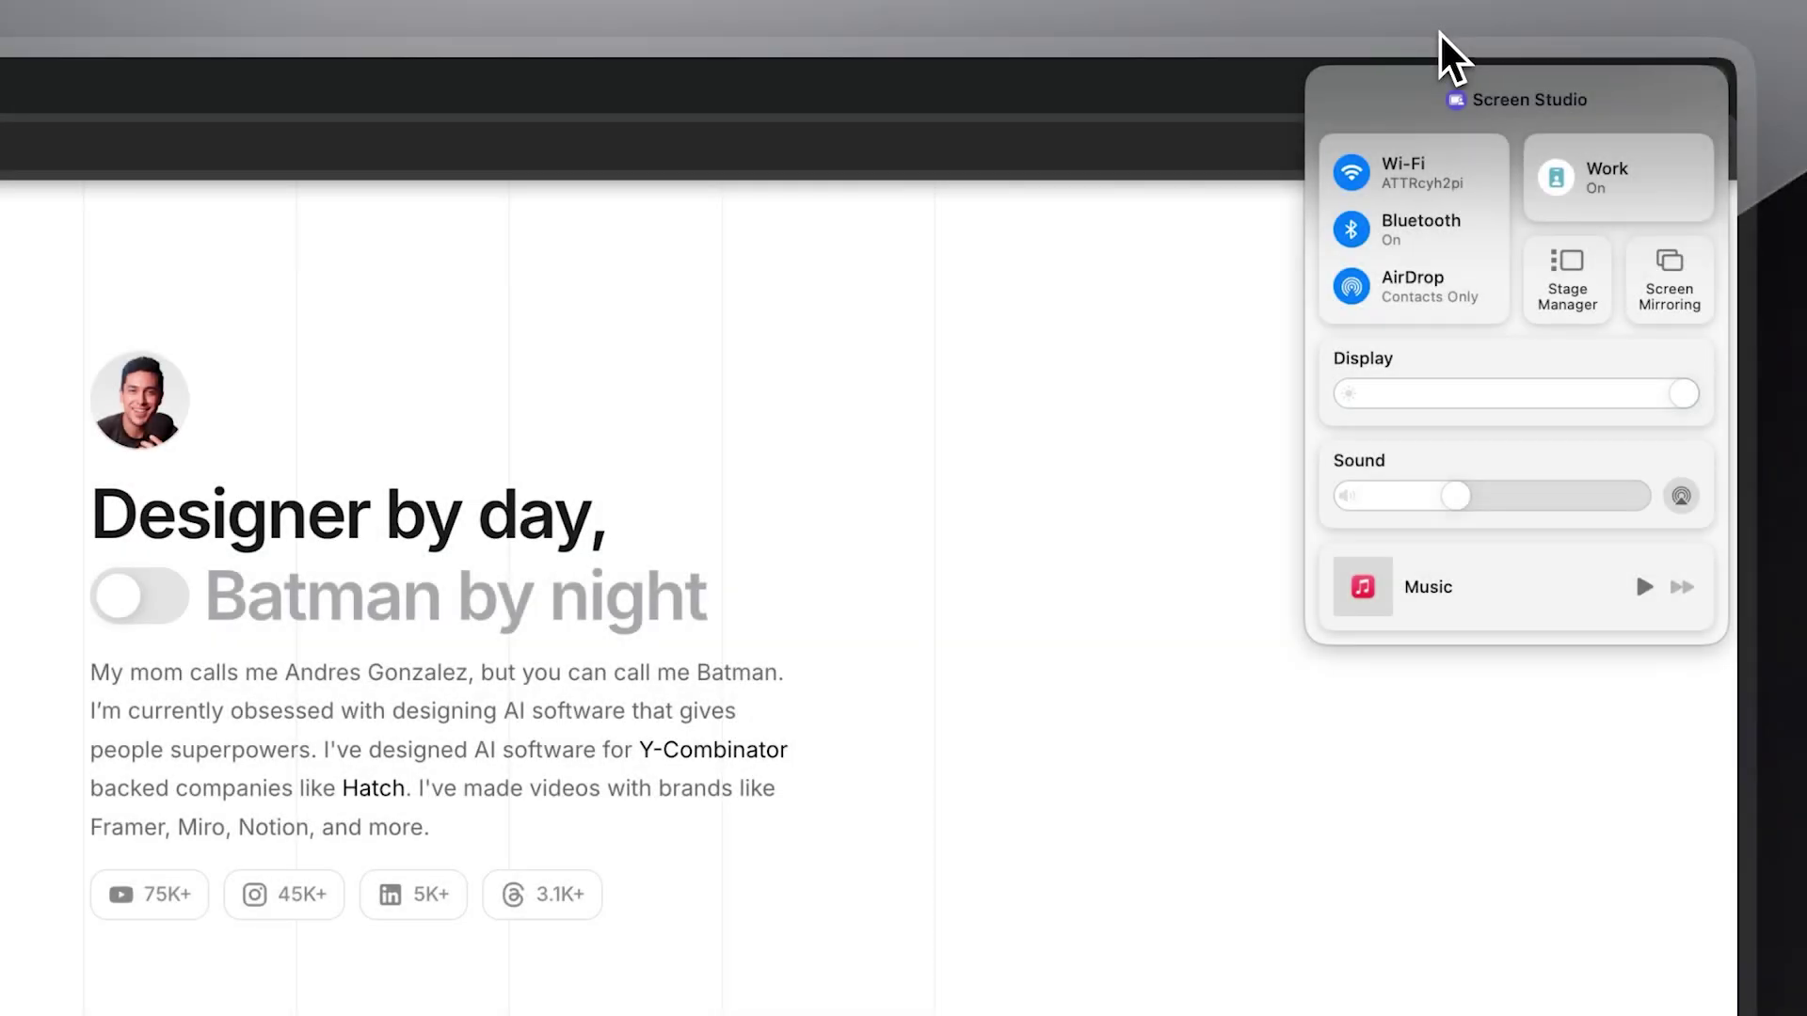
{"action": "left_click", "coordinate": [1474, 378]}
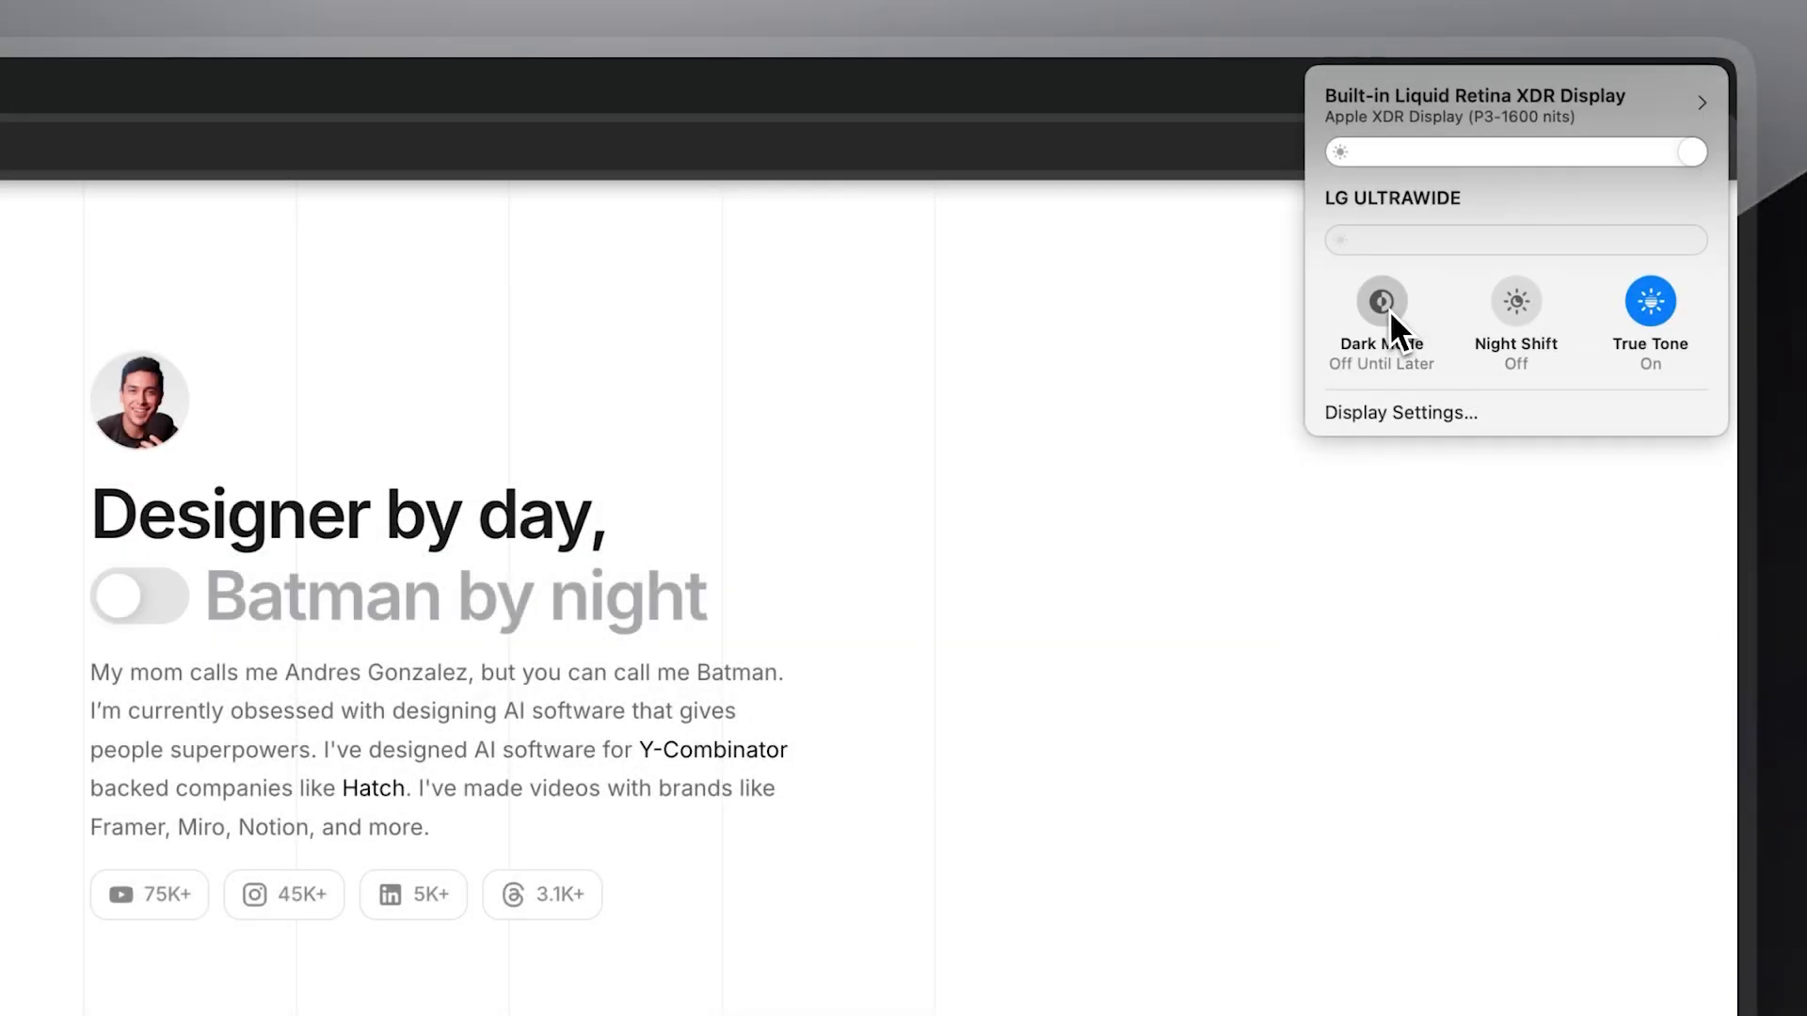
{"action": "left_click", "coordinate": [1388, 308]}
{"action": "left_click", "coordinate": [1381, 301]}
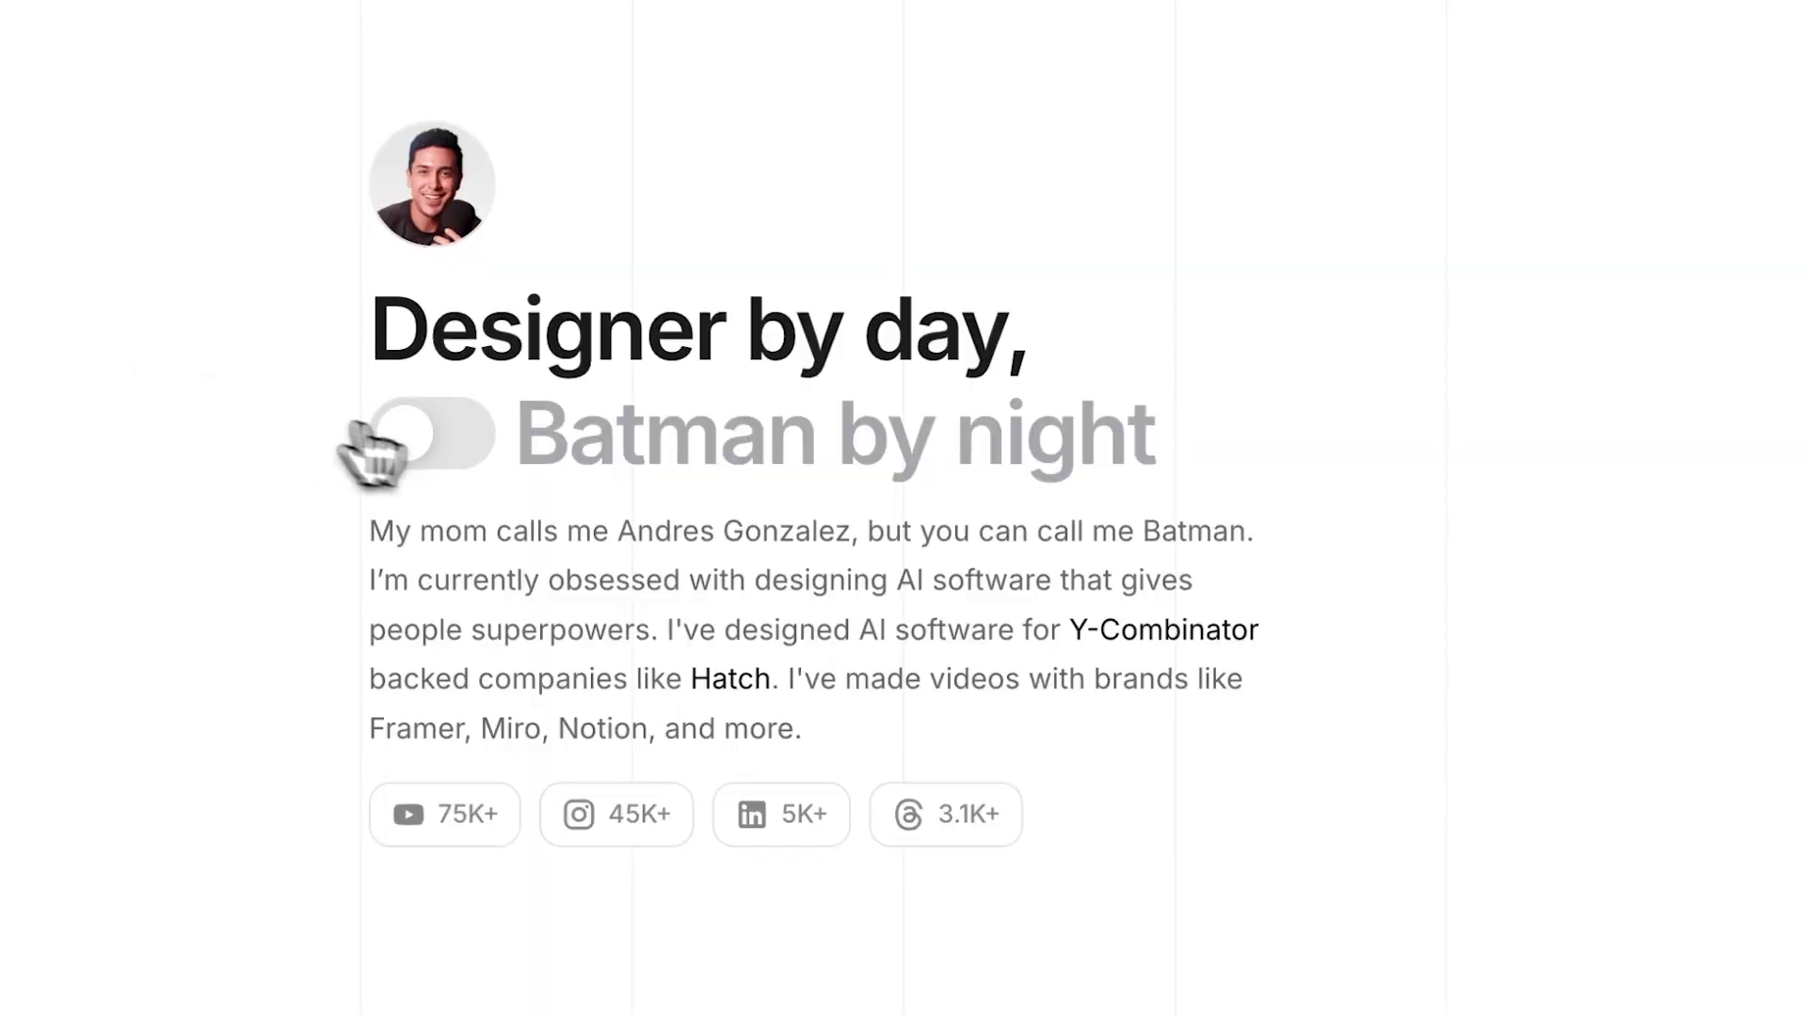
- Open toggle.tsx from Assets, read through its code, then begin adding a new style
{"action": "left_click", "coordinate": [438, 450]}
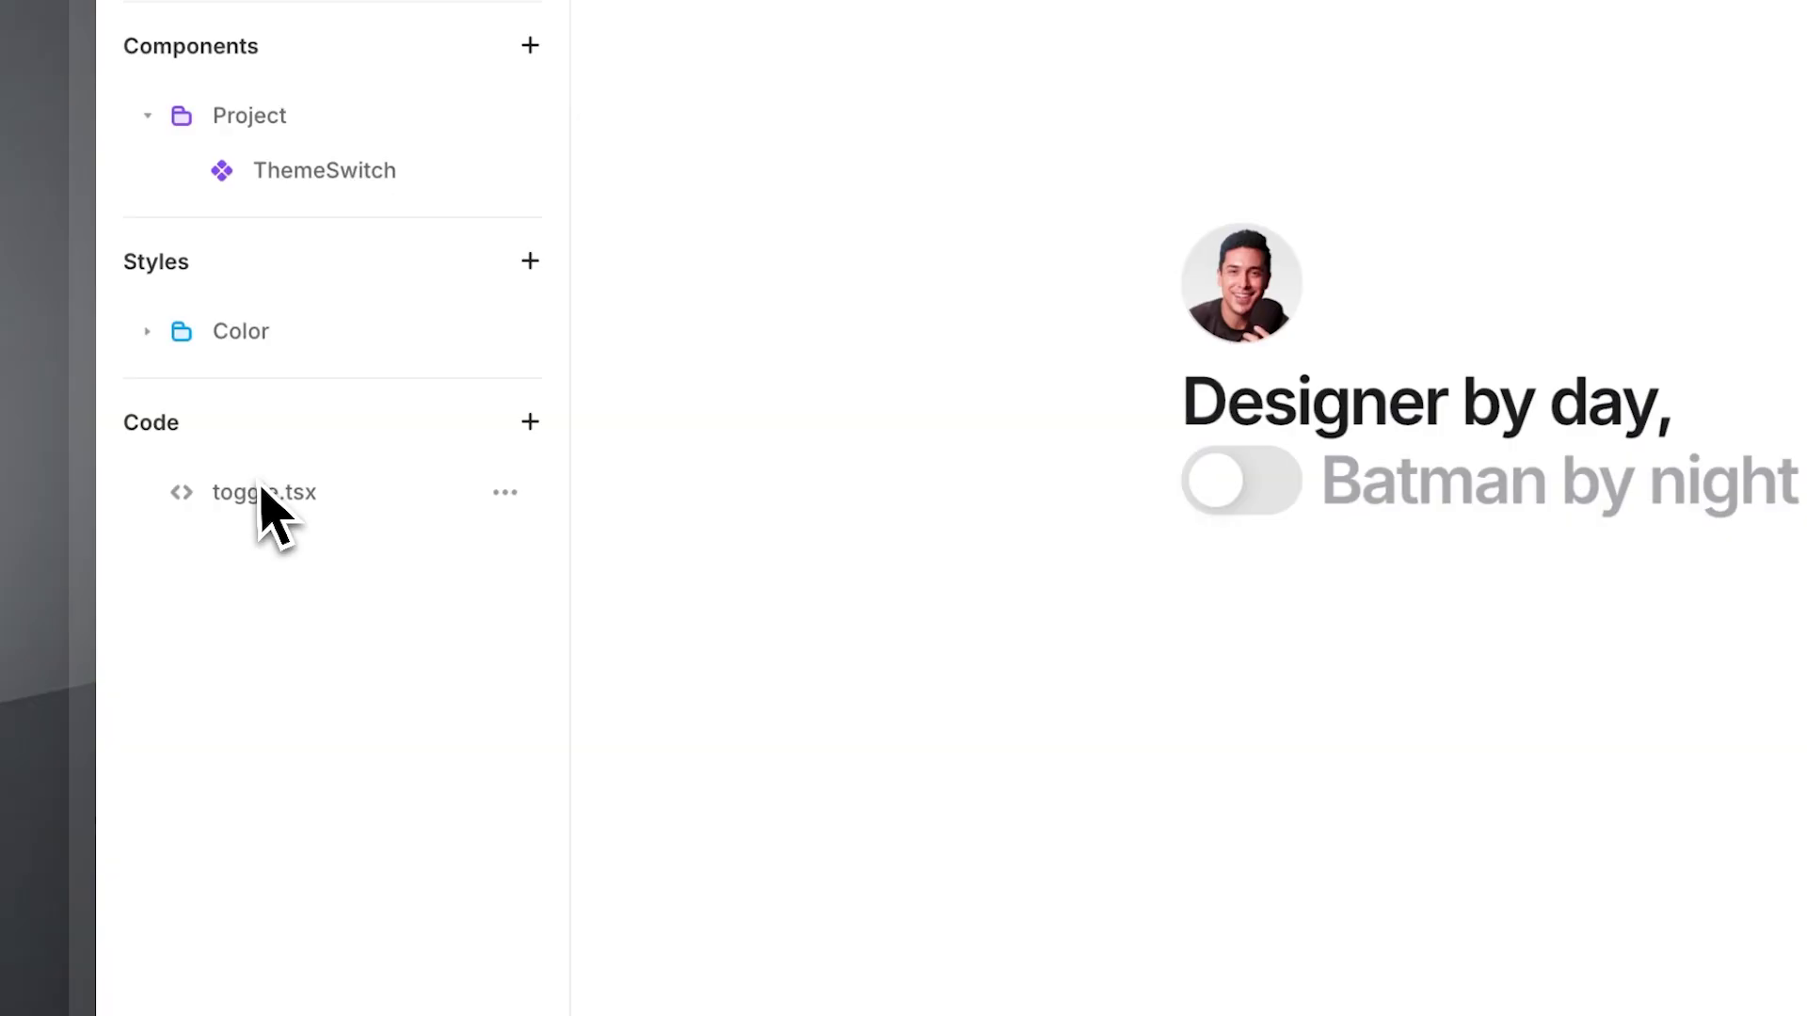
{"action": "left_click", "coordinate": [258, 489]}
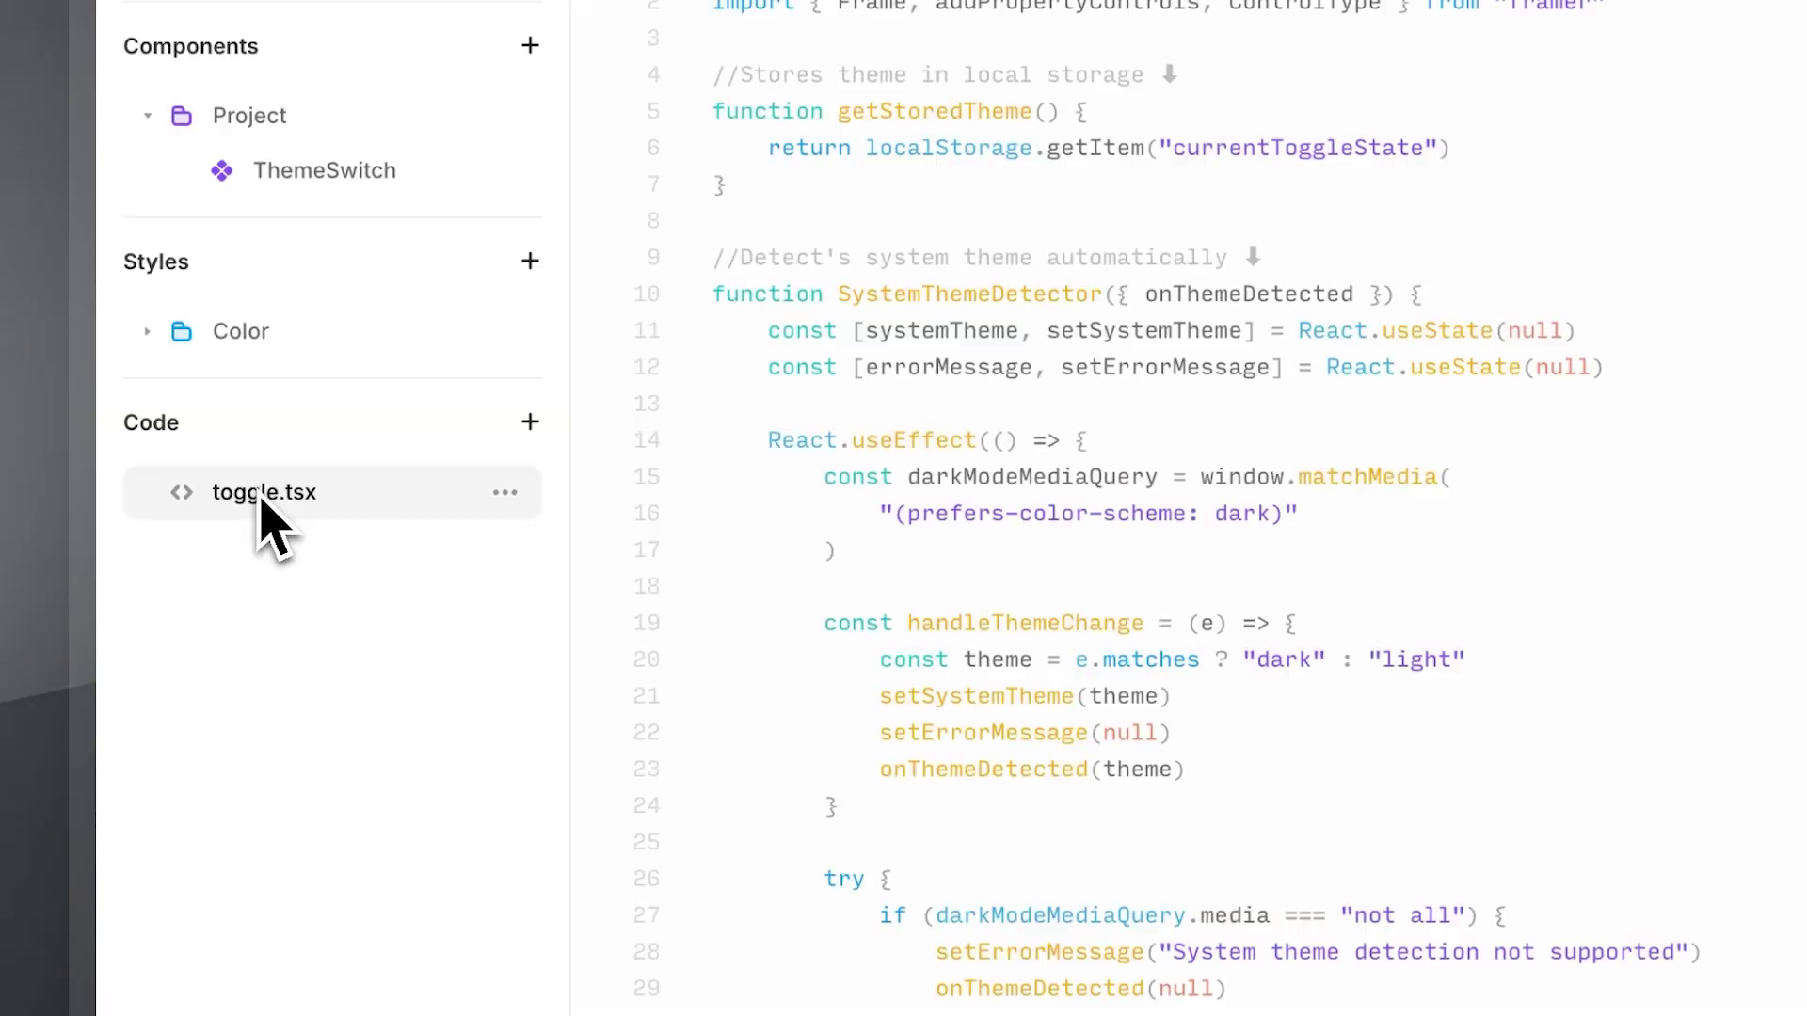
{"action": "scroll", "coordinate": [476, 322], "scroll_direction": "down", "scroll_amount": 10}
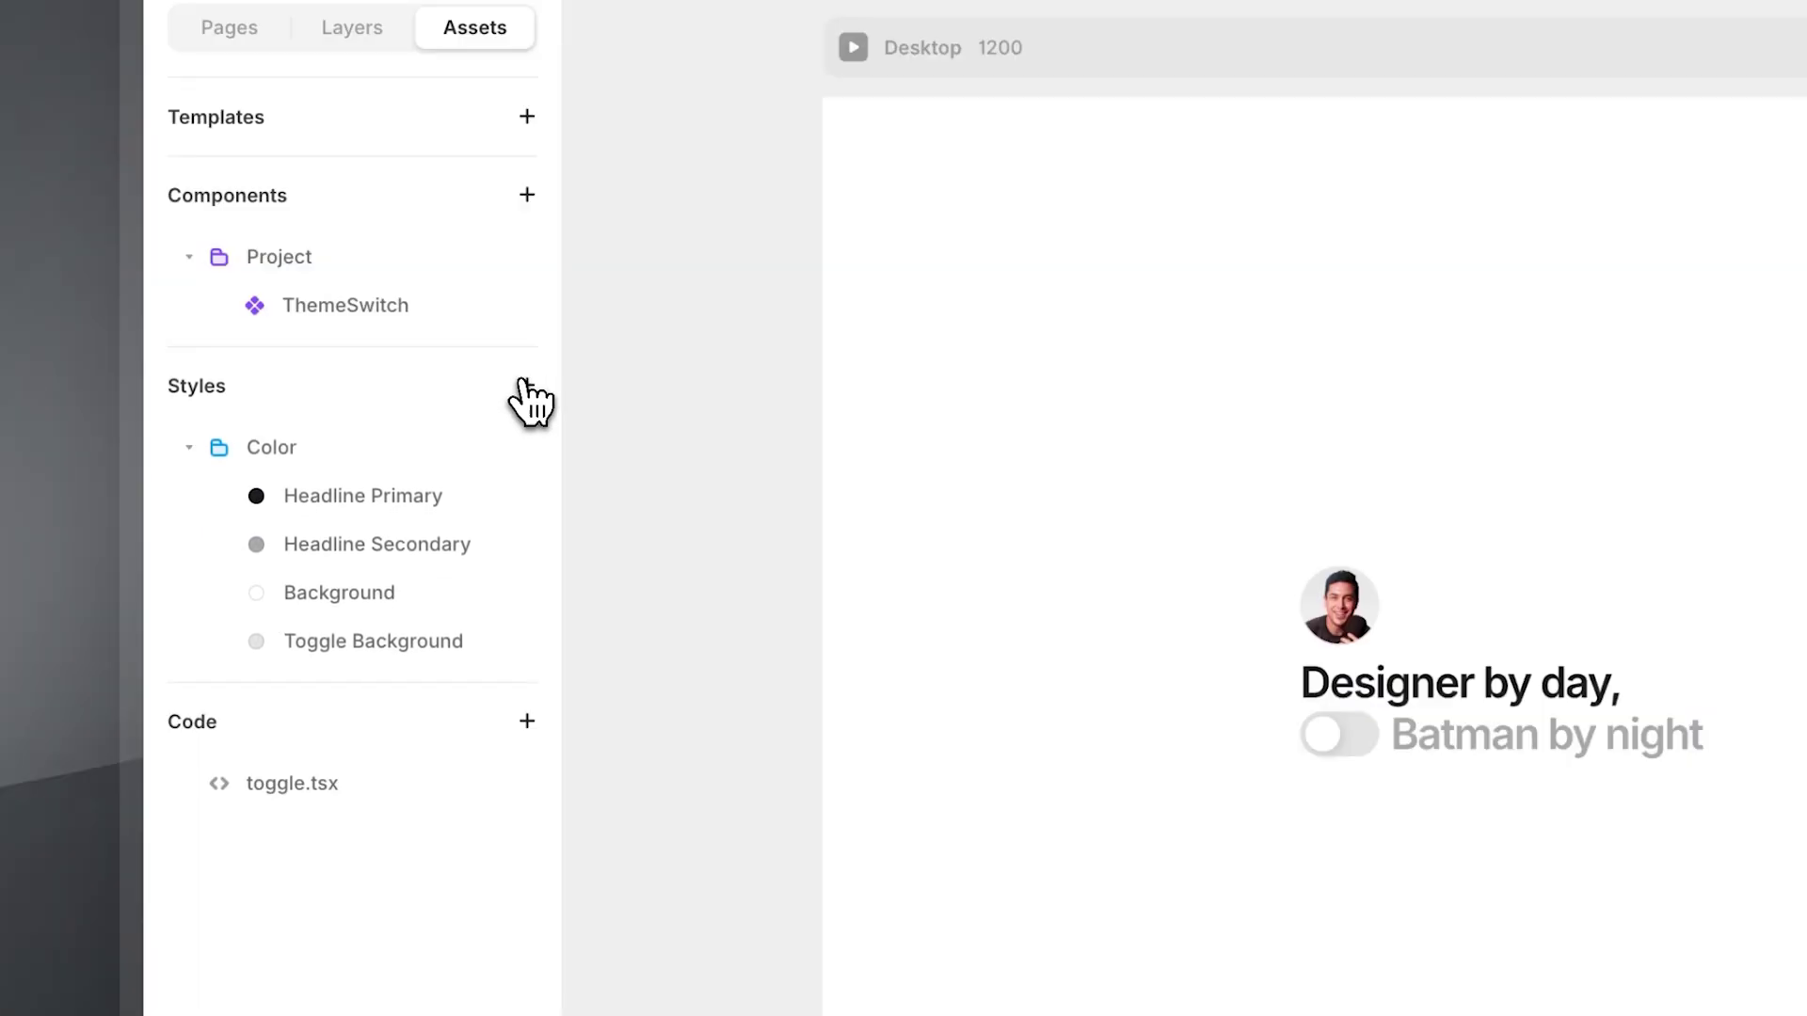
{"action": "left_click", "coordinate": [527, 408]}
- Create a new Color style named 'Background Secondary' with a white light-mode colour
{"action": "mouse_move", "coordinate": [532, 450]}
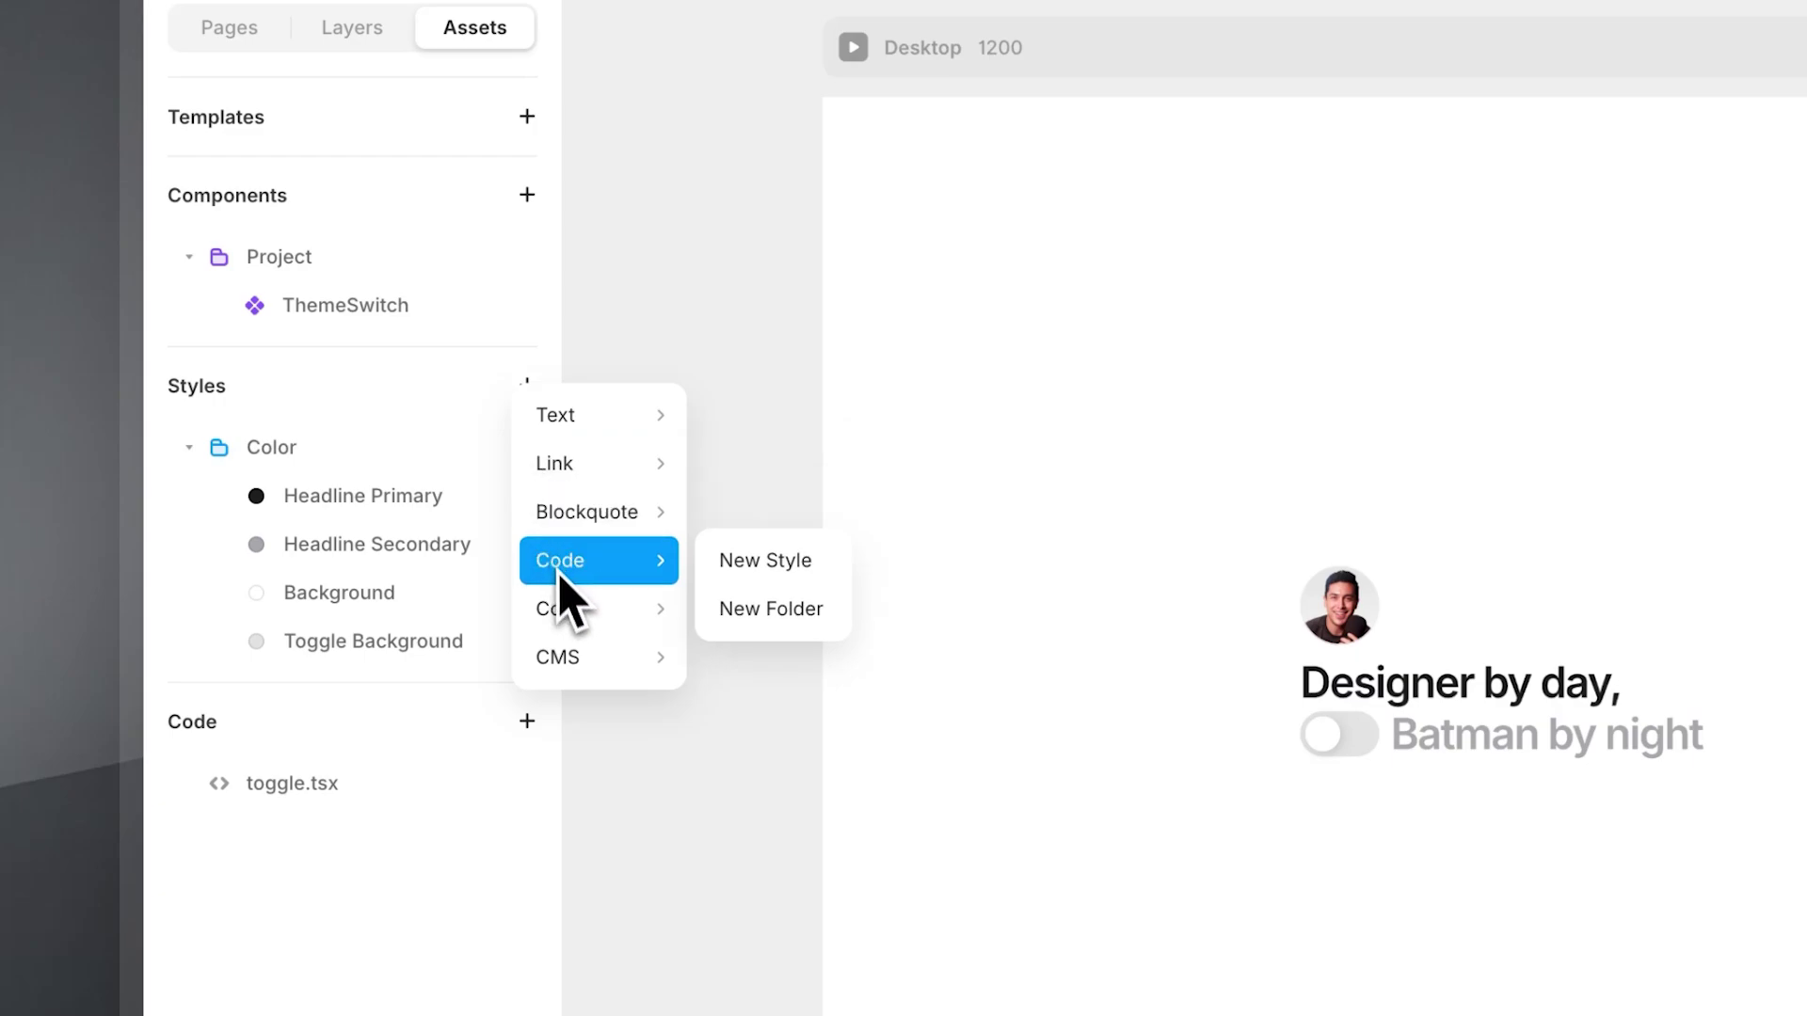
{"action": "mouse_move", "coordinate": [603, 609]}
{"action": "left_click", "coordinate": [716, 610]}
{"action": "type", "text": "Background Secondary"}
{"action": "left_click_drag", "start_coordinate": [718, 706], "coordinate": [606, 571]}
- Set the Background Secondary dark-mode colour to black
{"action": "left_click", "coordinate": [877, 529]}
{"action": "left_click", "coordinate": [743, 525]}
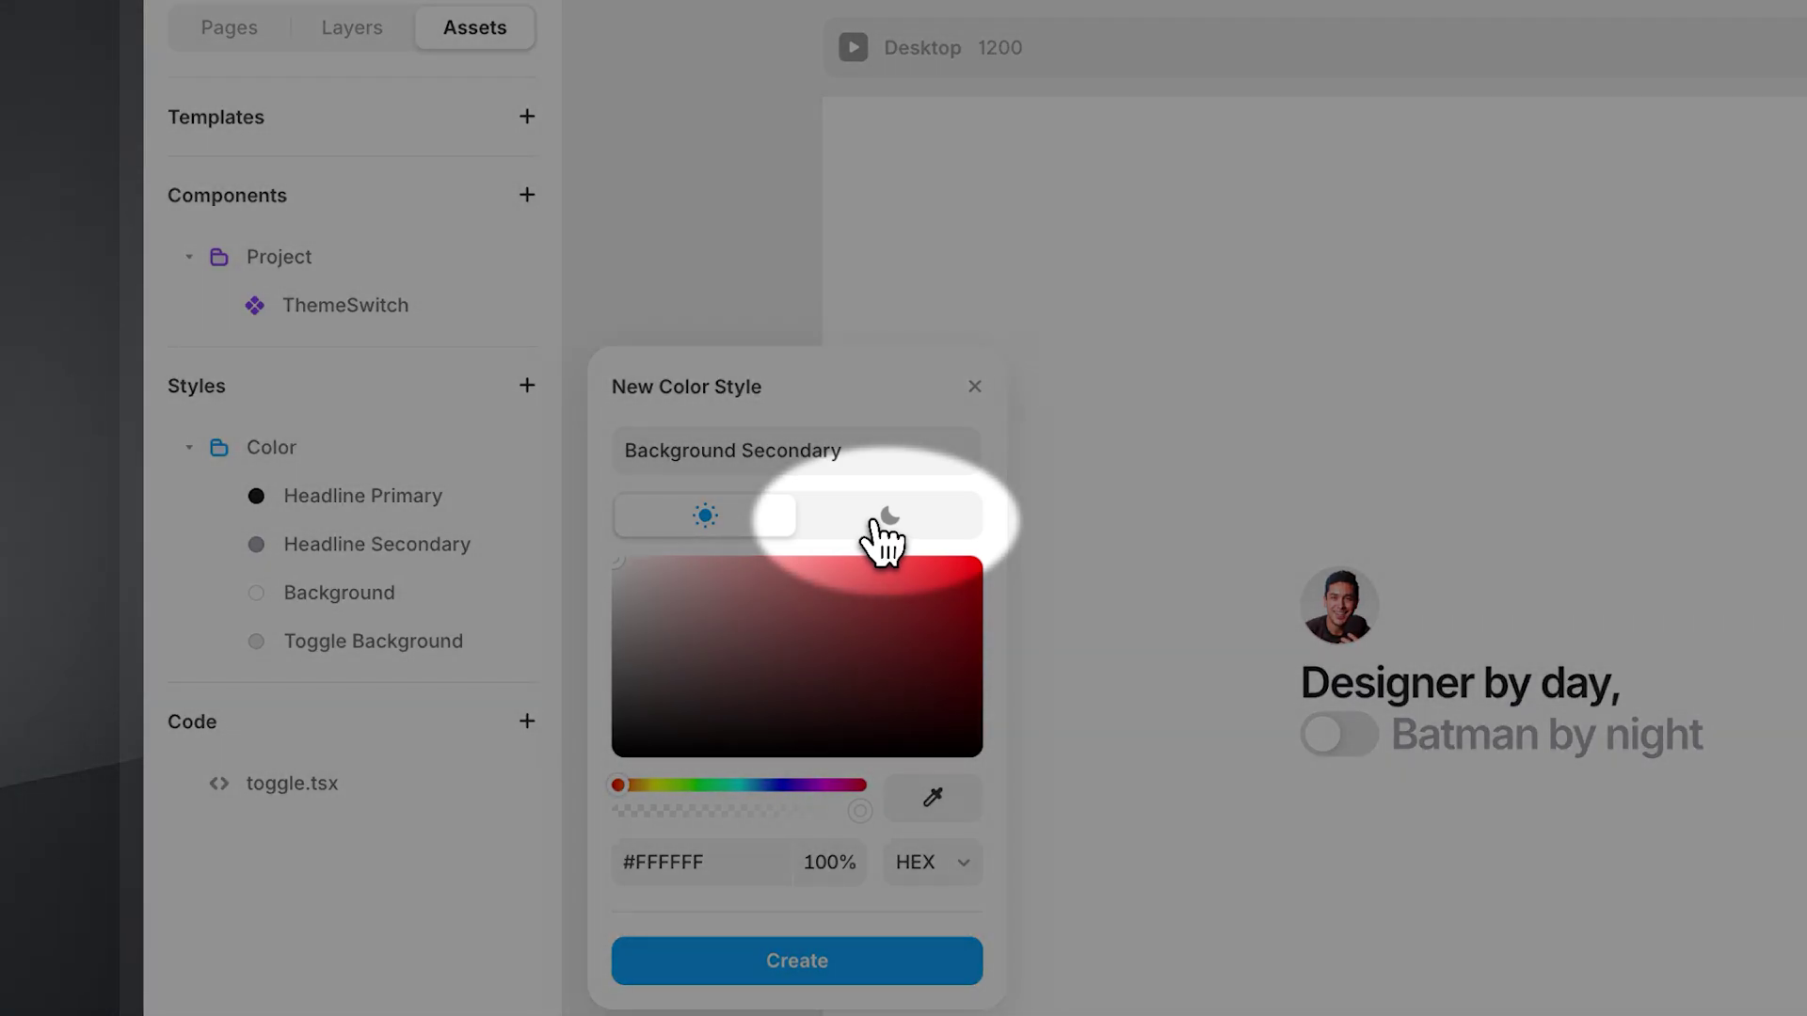
{"action": "left_click", "coordinate": [871, 523]}
{"action": "left_click_drag", "start_coordinate": [637, 637], "coordinate": [614, 755]}
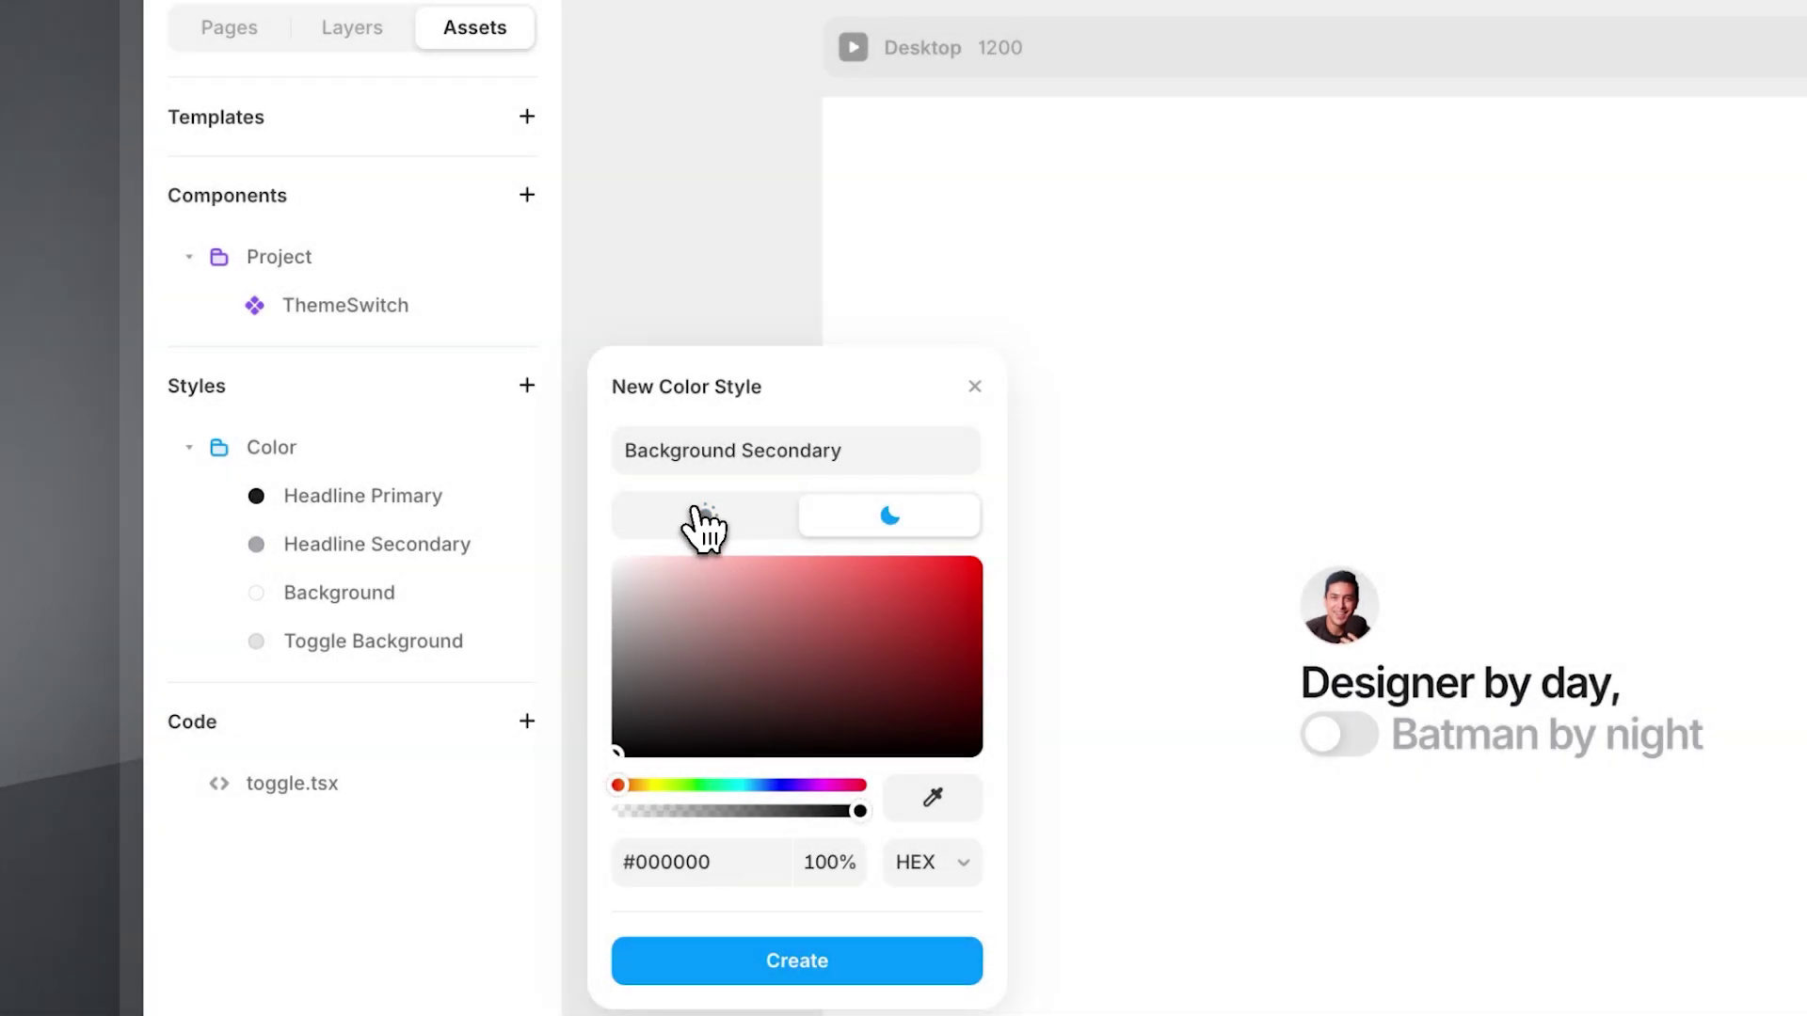
- Compare the style's light (#FFFFFF) and dark (#000000) colours by switching between modes
{"action": "left_click", "coordinate": [705, 523]}
{"action": "left_click", "coordinate": [898, 528]}
{"action": "left_click", "coordinate": [731, 529]}
{"action": "left_click", "coordinate": [859, 524]}
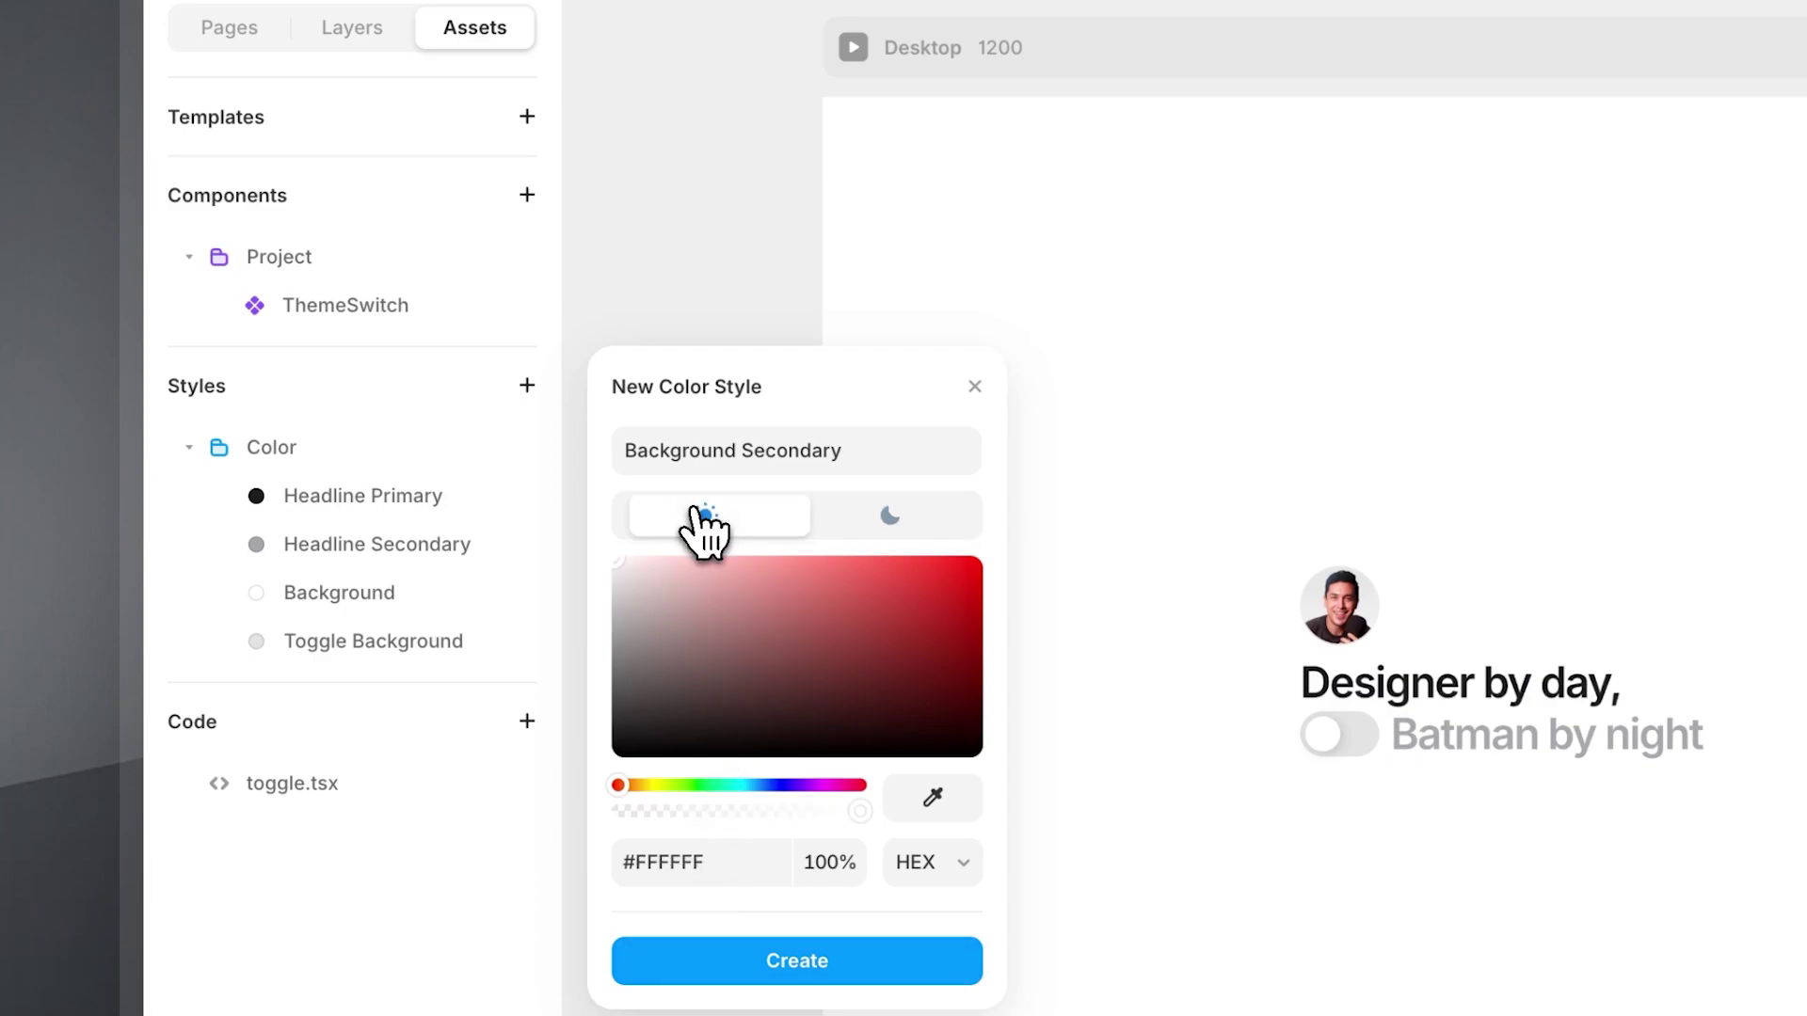
{"action": "left_click", "coordinate": [875, 518]}
{"action": "left_click", "coordinate": [715, 516]}
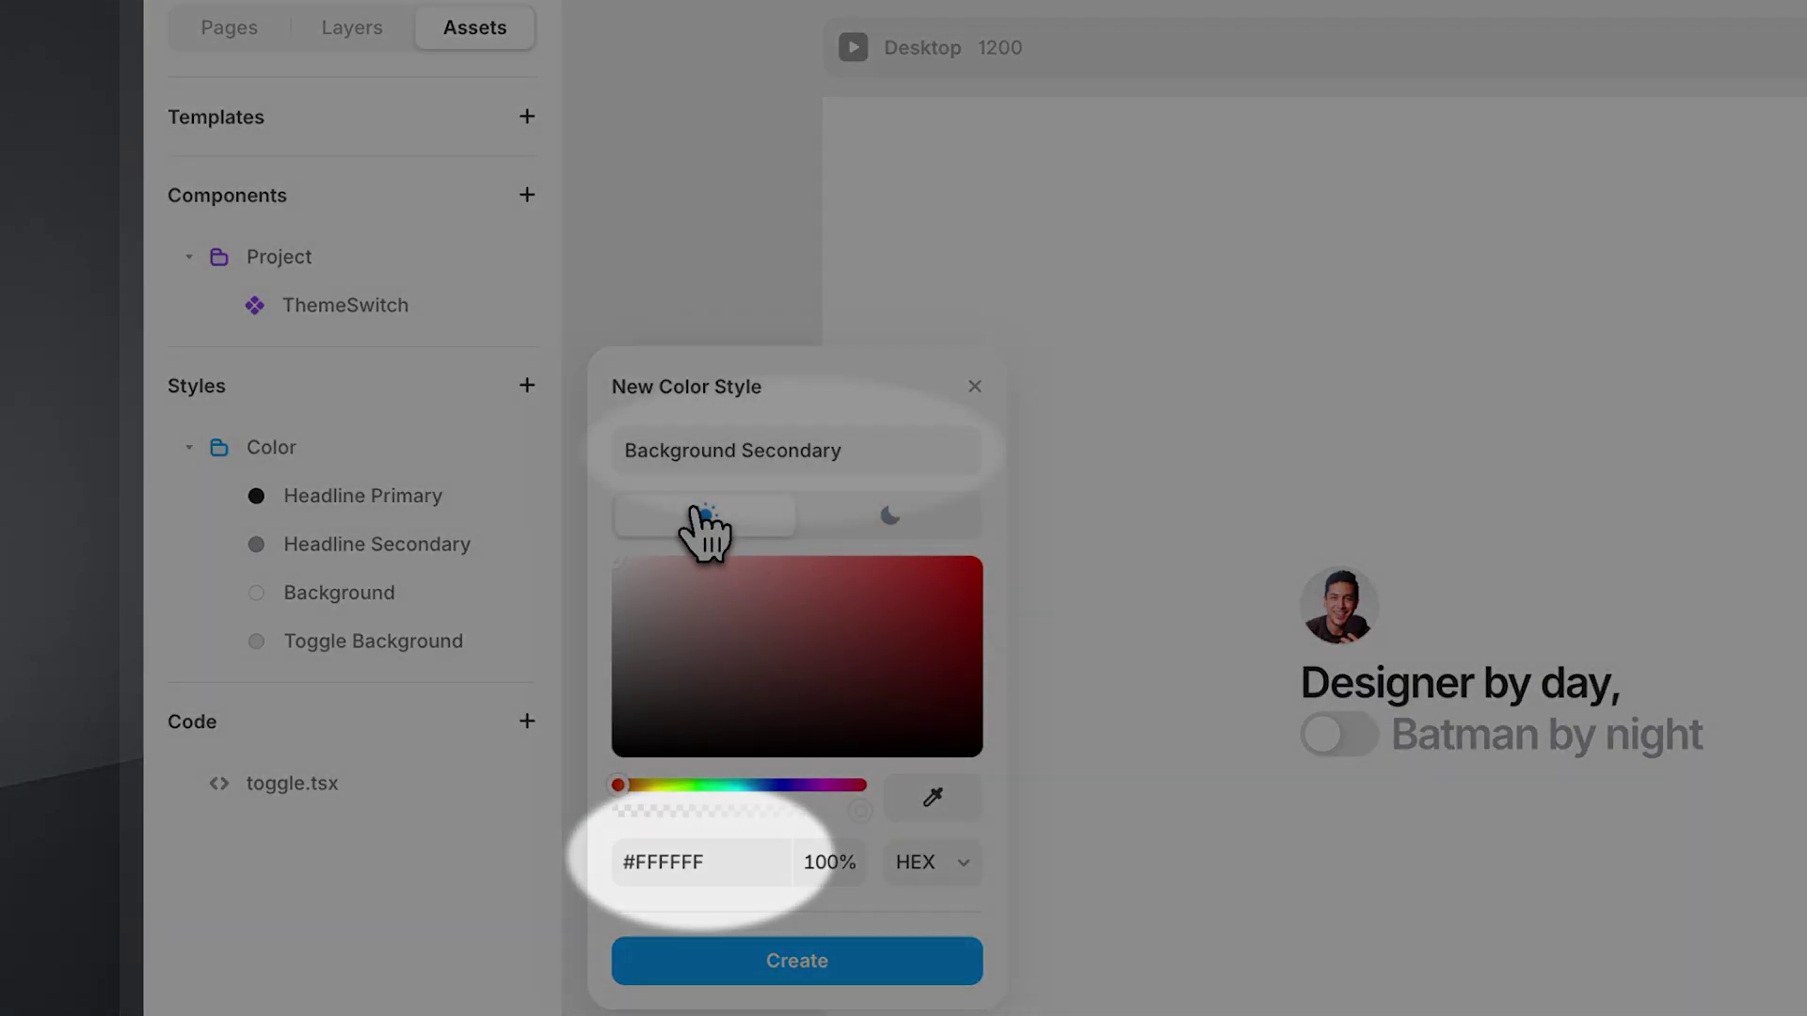
{"action": "left_click", "coordinate": [898, 519]}
{"action": "left_click", "coordinate": [715, 517]}
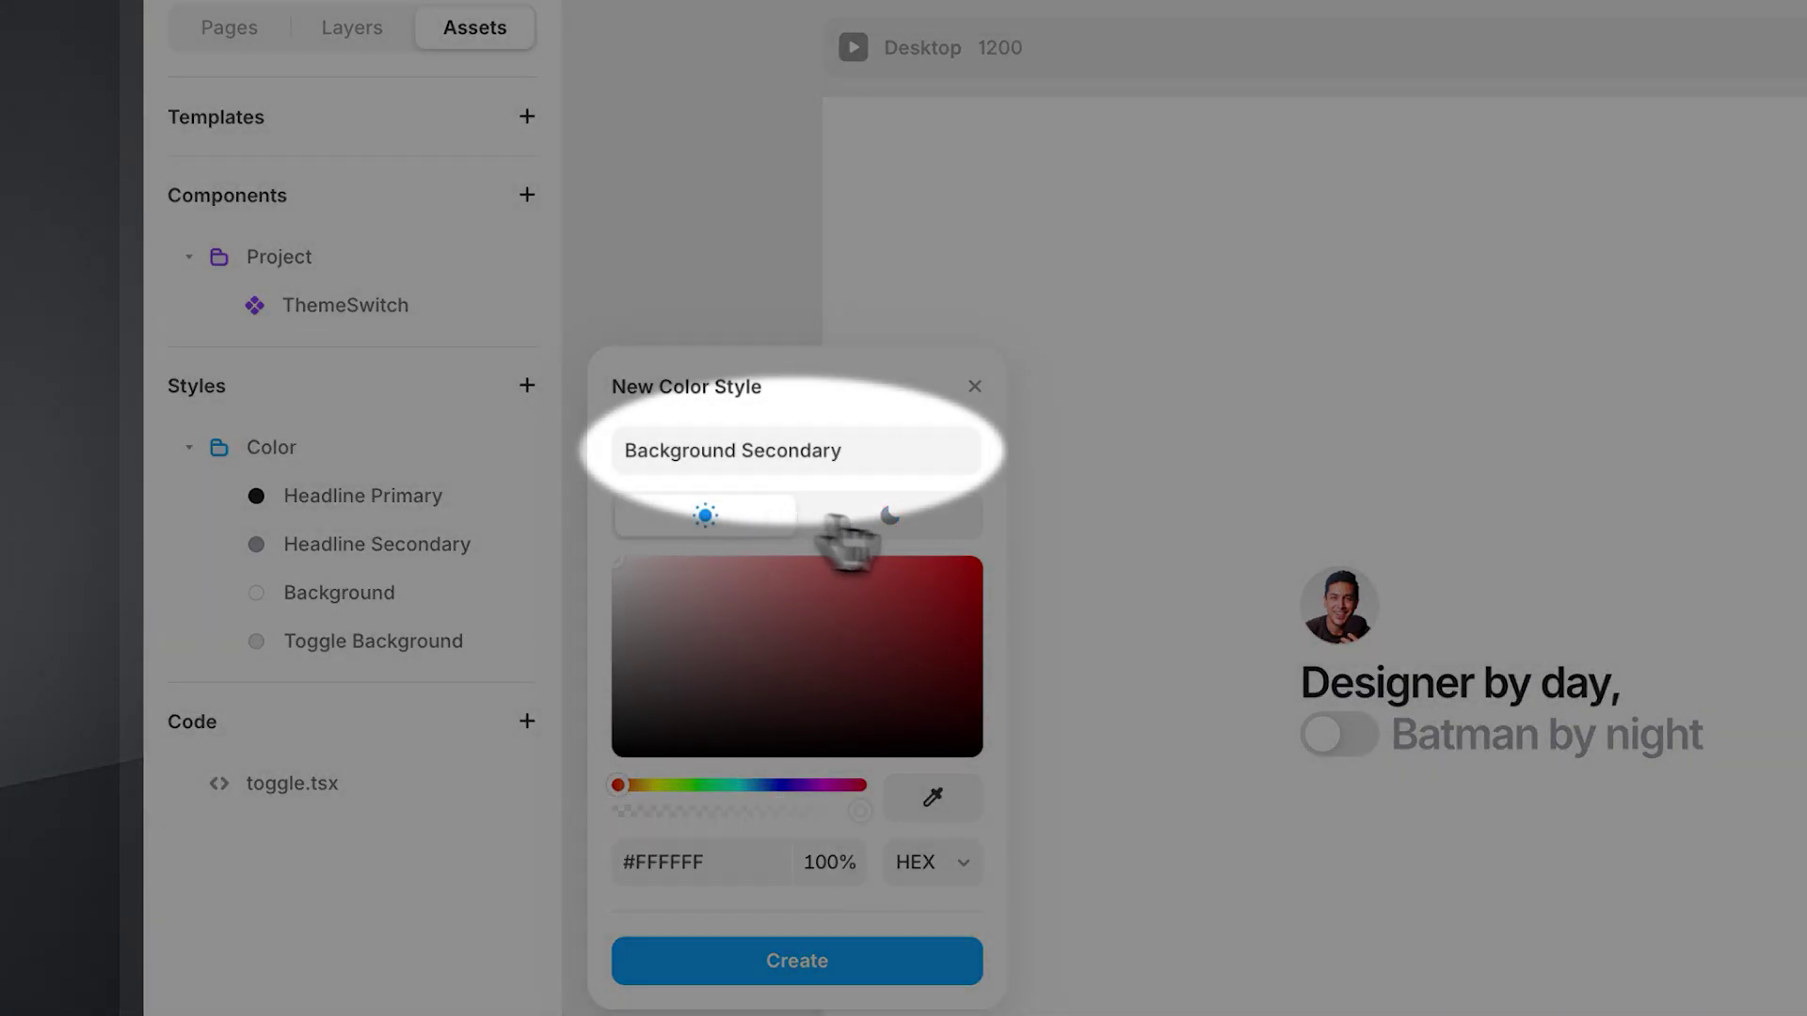
{"action": "left_click", "coordinate": [893, 520]}
{"action": "left_click", "coordinate": [749, 527]}
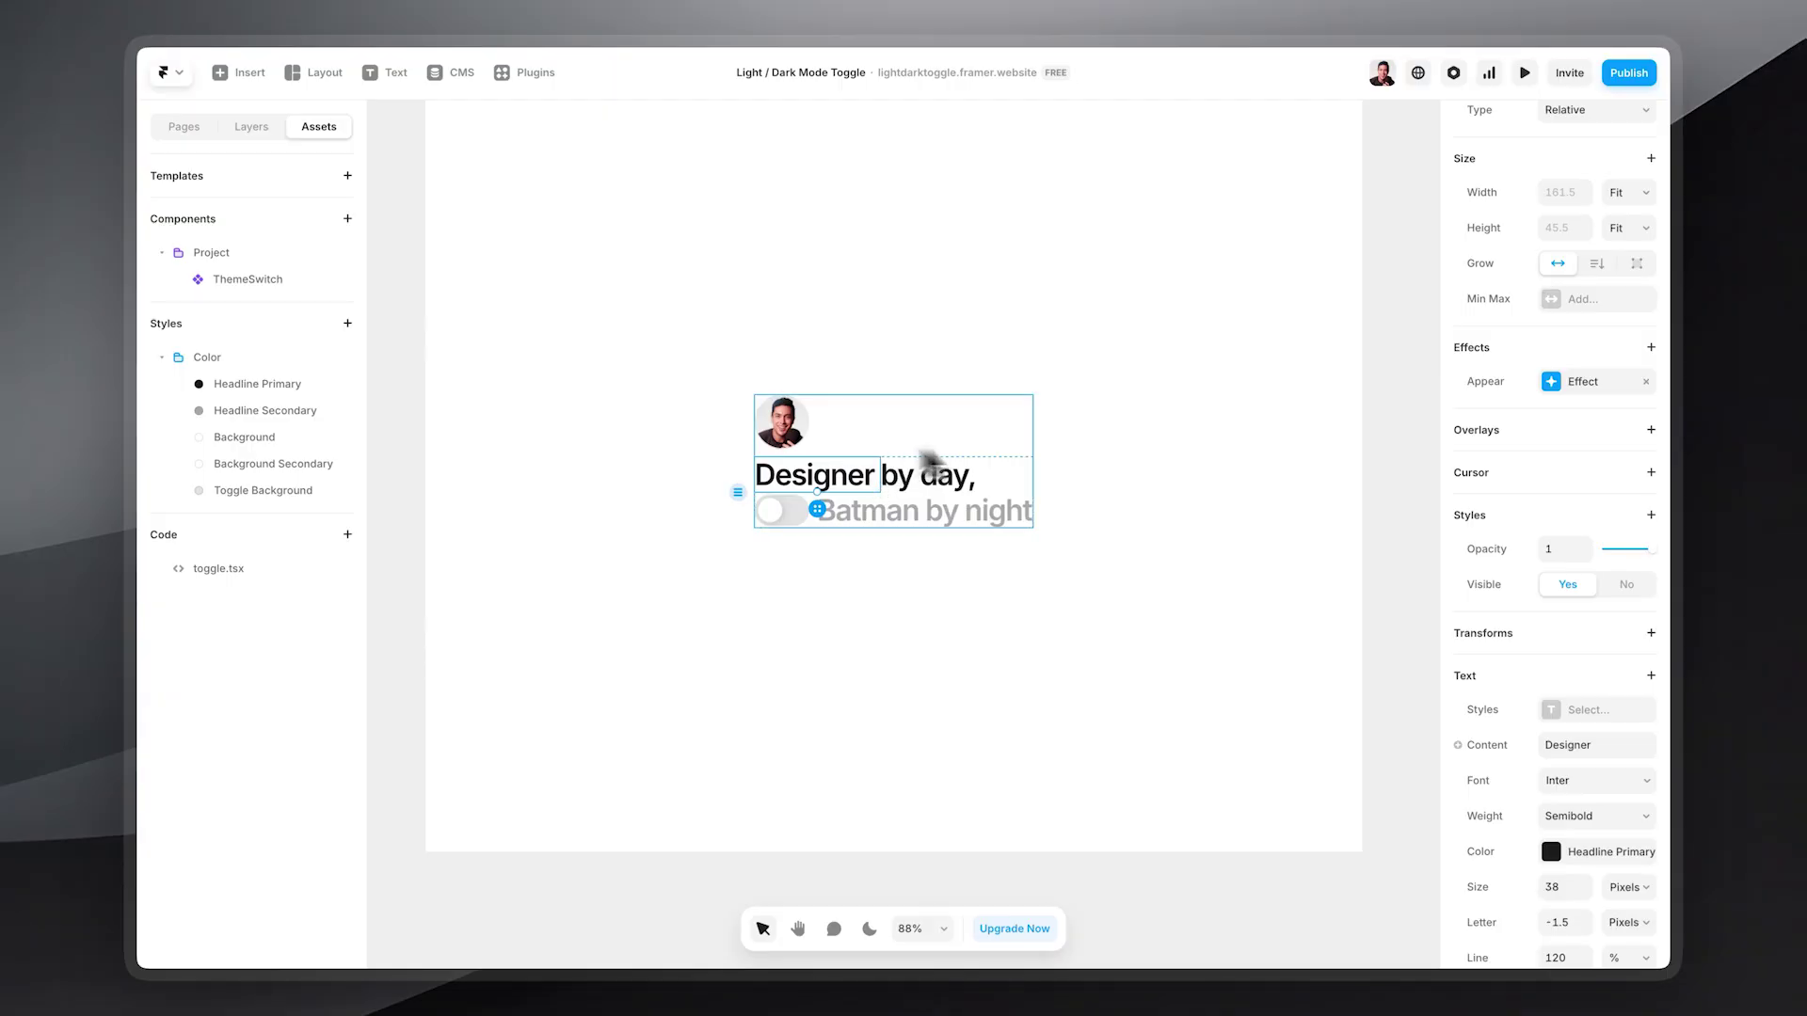
- Inspect the headline text's colour style, then close its colour choices
{"action": "scroll", "coordinate": [1633, 718], "scroll_direction": "down", "scroll_amount": 5}
{"action": "scroll", "coordinate": [903, 484], "scroll_direction": "up", "scroll_amount": 3}
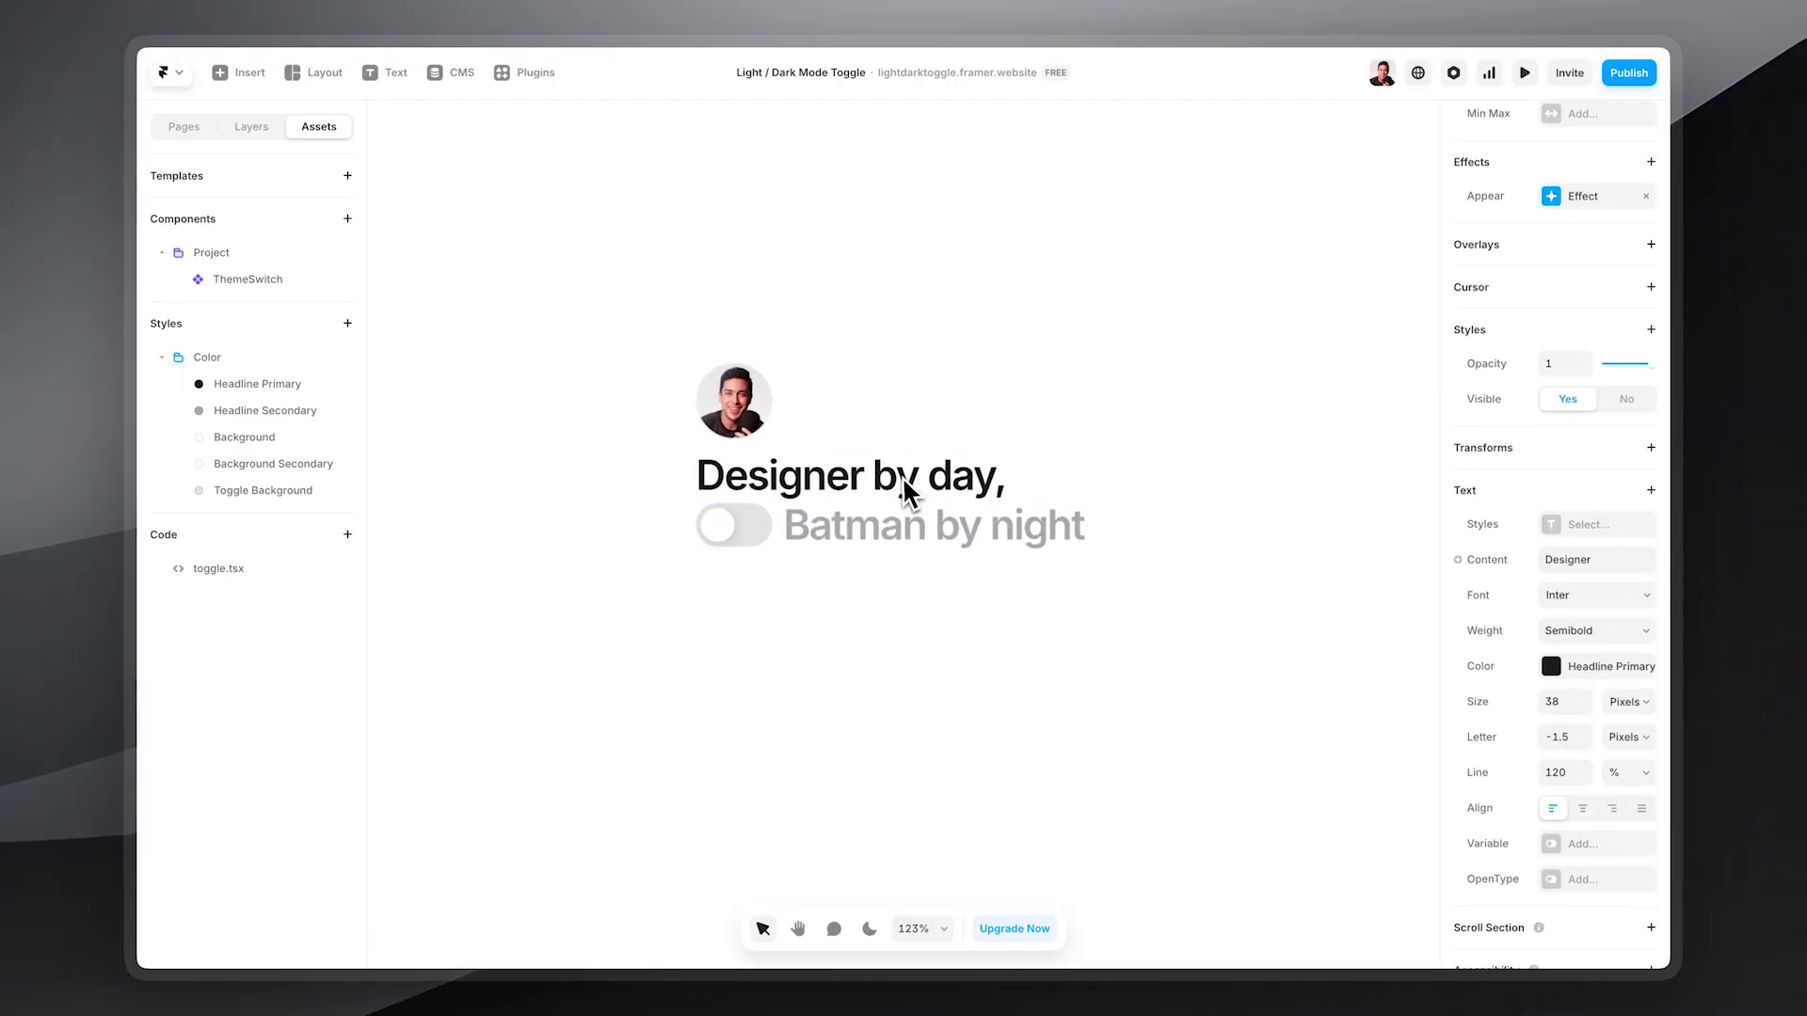
{"action": "scroll", "coordinate": [833, 493], "scroll_direction": "up", "scroll_amount": 4}
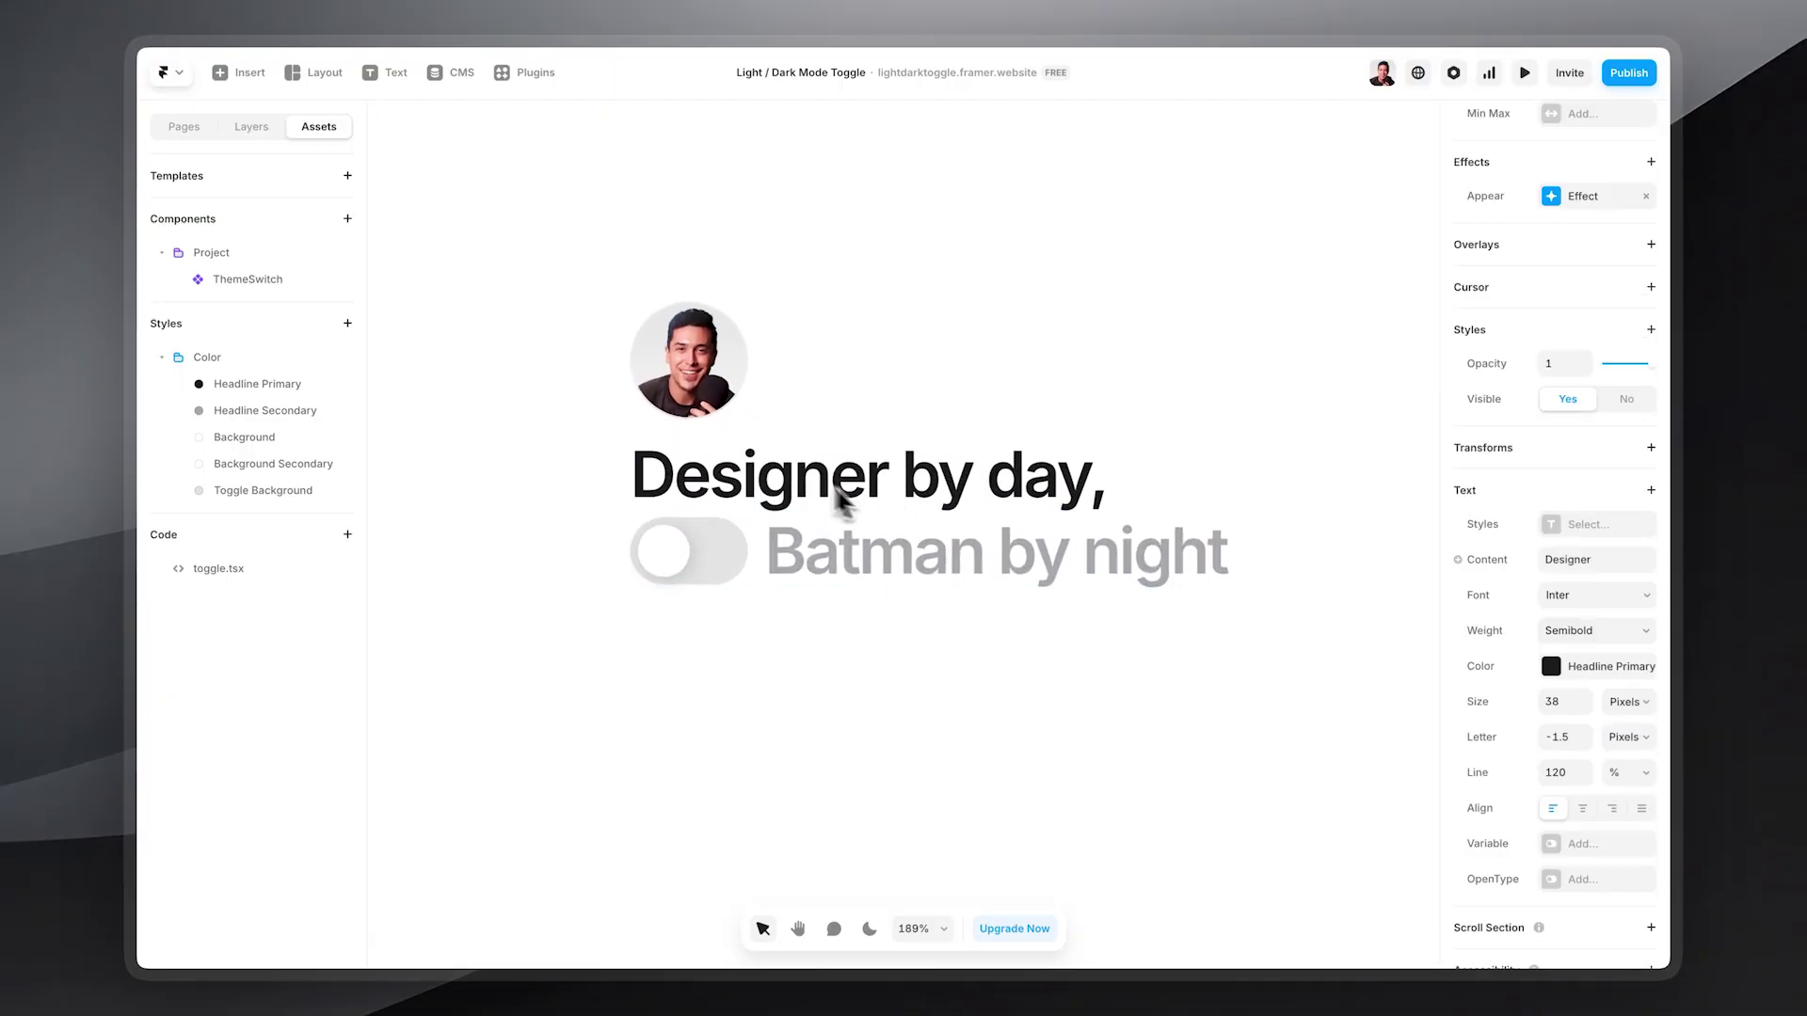
{"action": "scroll", "coordinate": [840, 498], "scroll_direction": "up", "scroll_amount": 1}
{"action": "left_click", "coordinate": [1551, 668]}
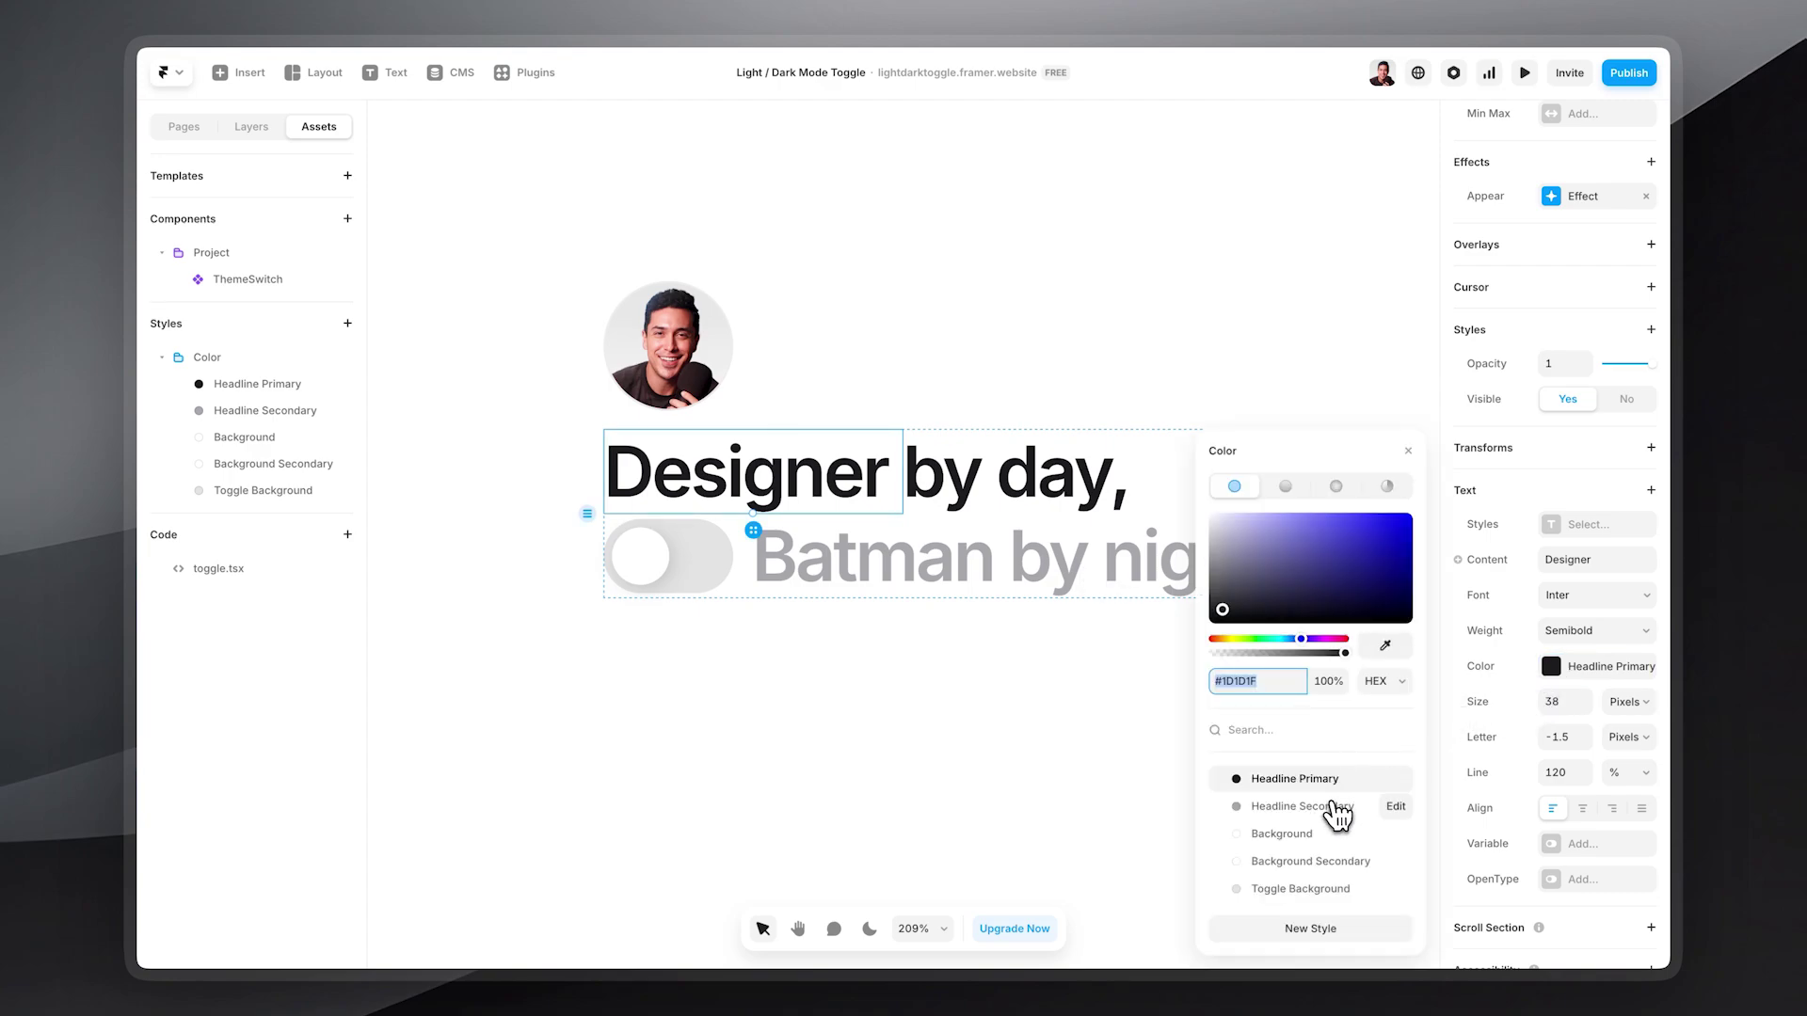
{"action": "left_click", "coordinate": [954, 674]}
{"action": "scroll", "coordinate": [952, 671], "scroll_direction": "down", "scroll_amount": 6}
- Fill the Desktop frame with Background Secondary, preview it in dark mode, then return to light
{"action": "left_click", "coordinate": [817, 160]}
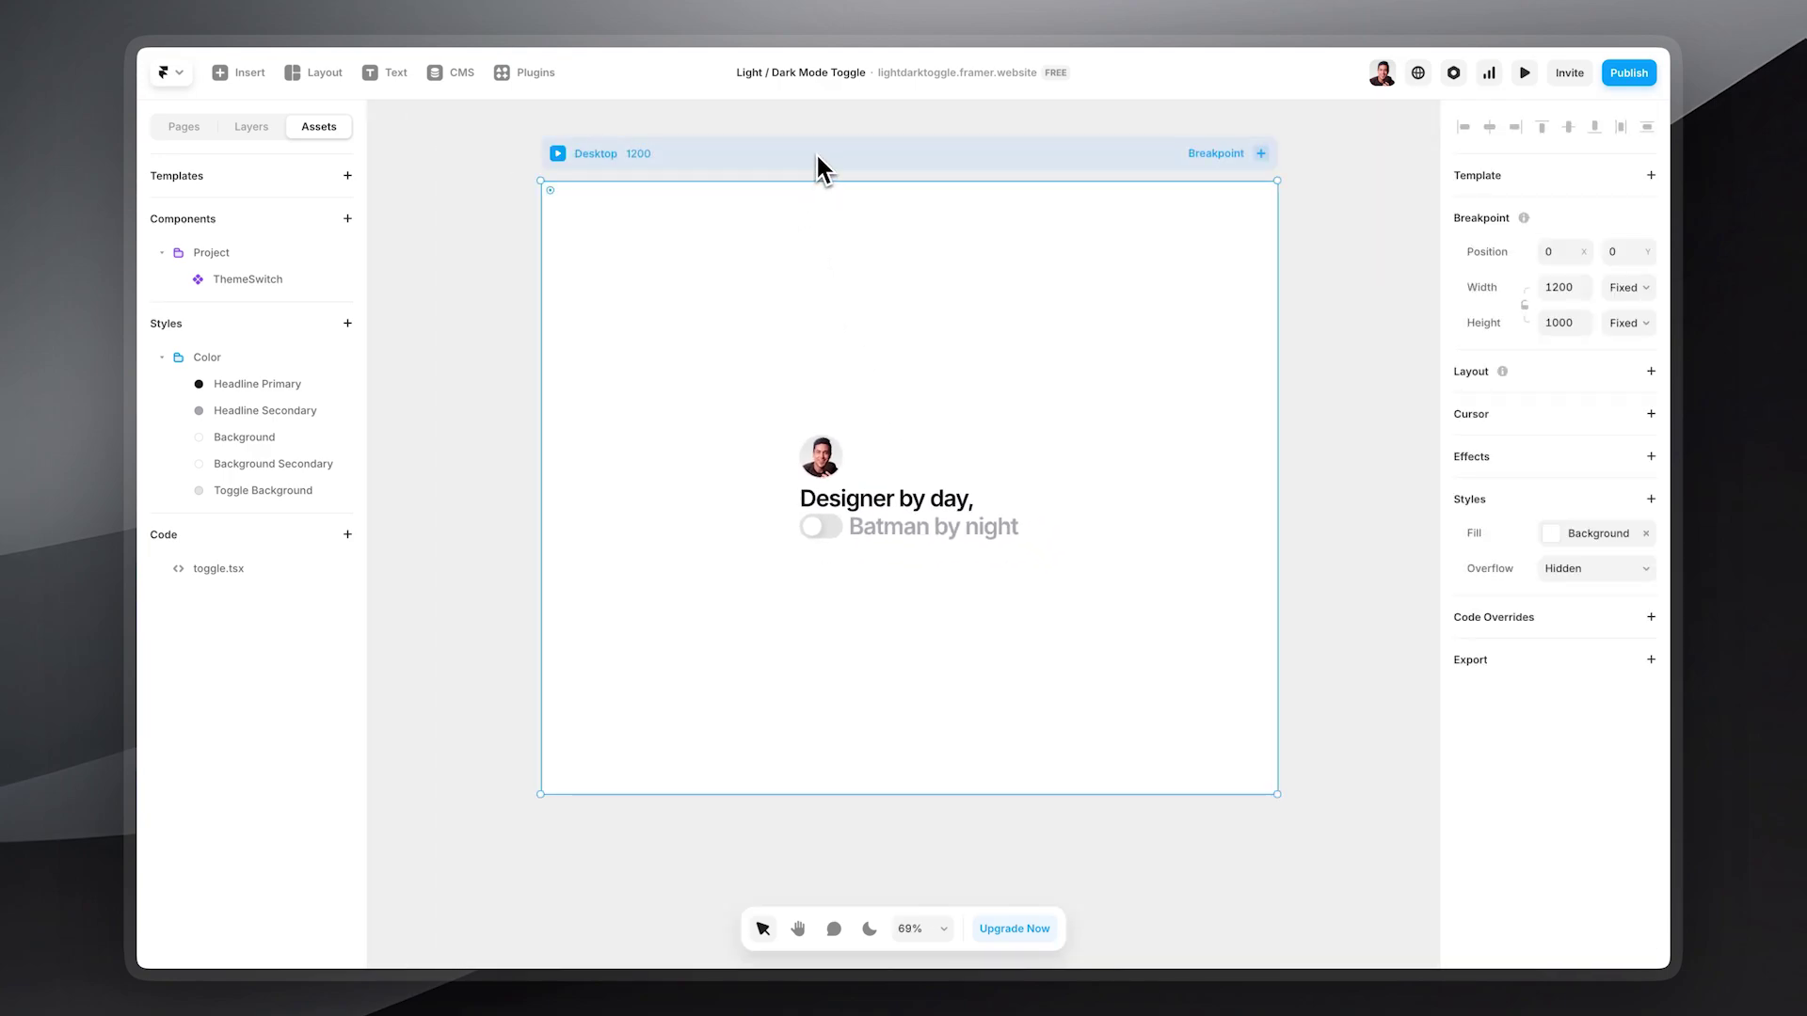
{"action": "left_click", "coordinate": [1594, 543]}
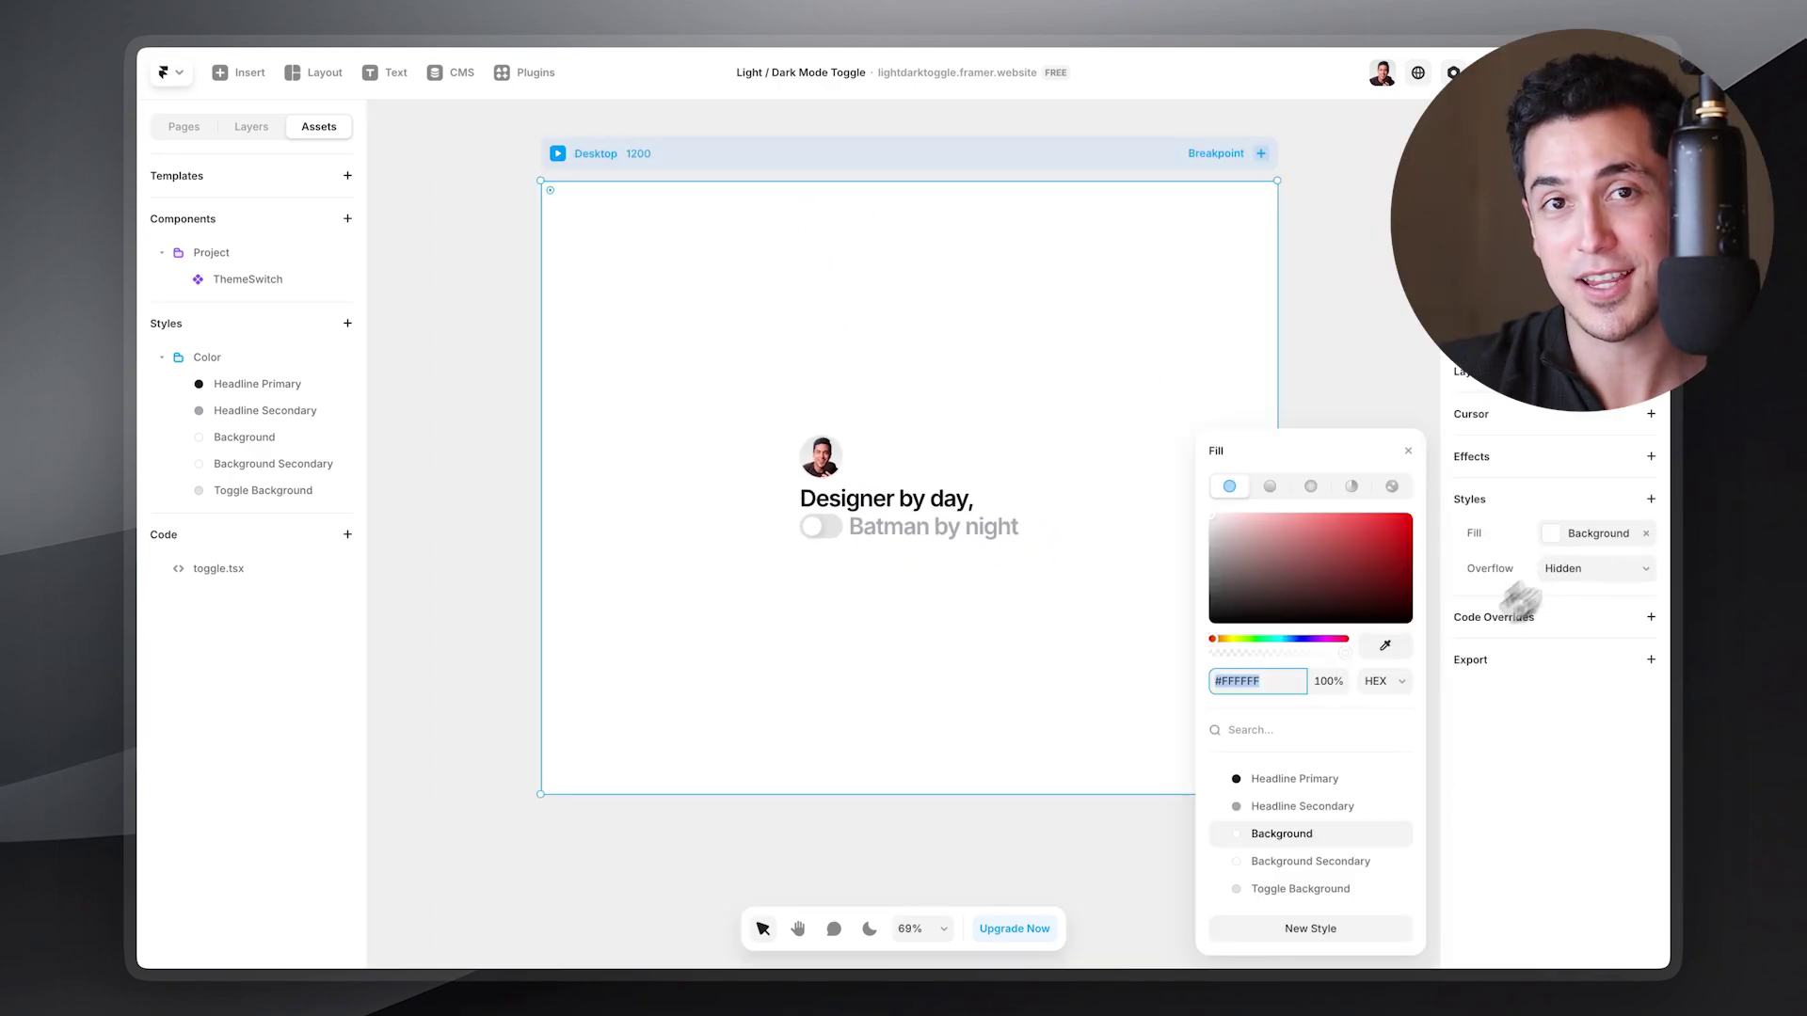
{"action": "left_click", "coordinate": [1346, 856]}
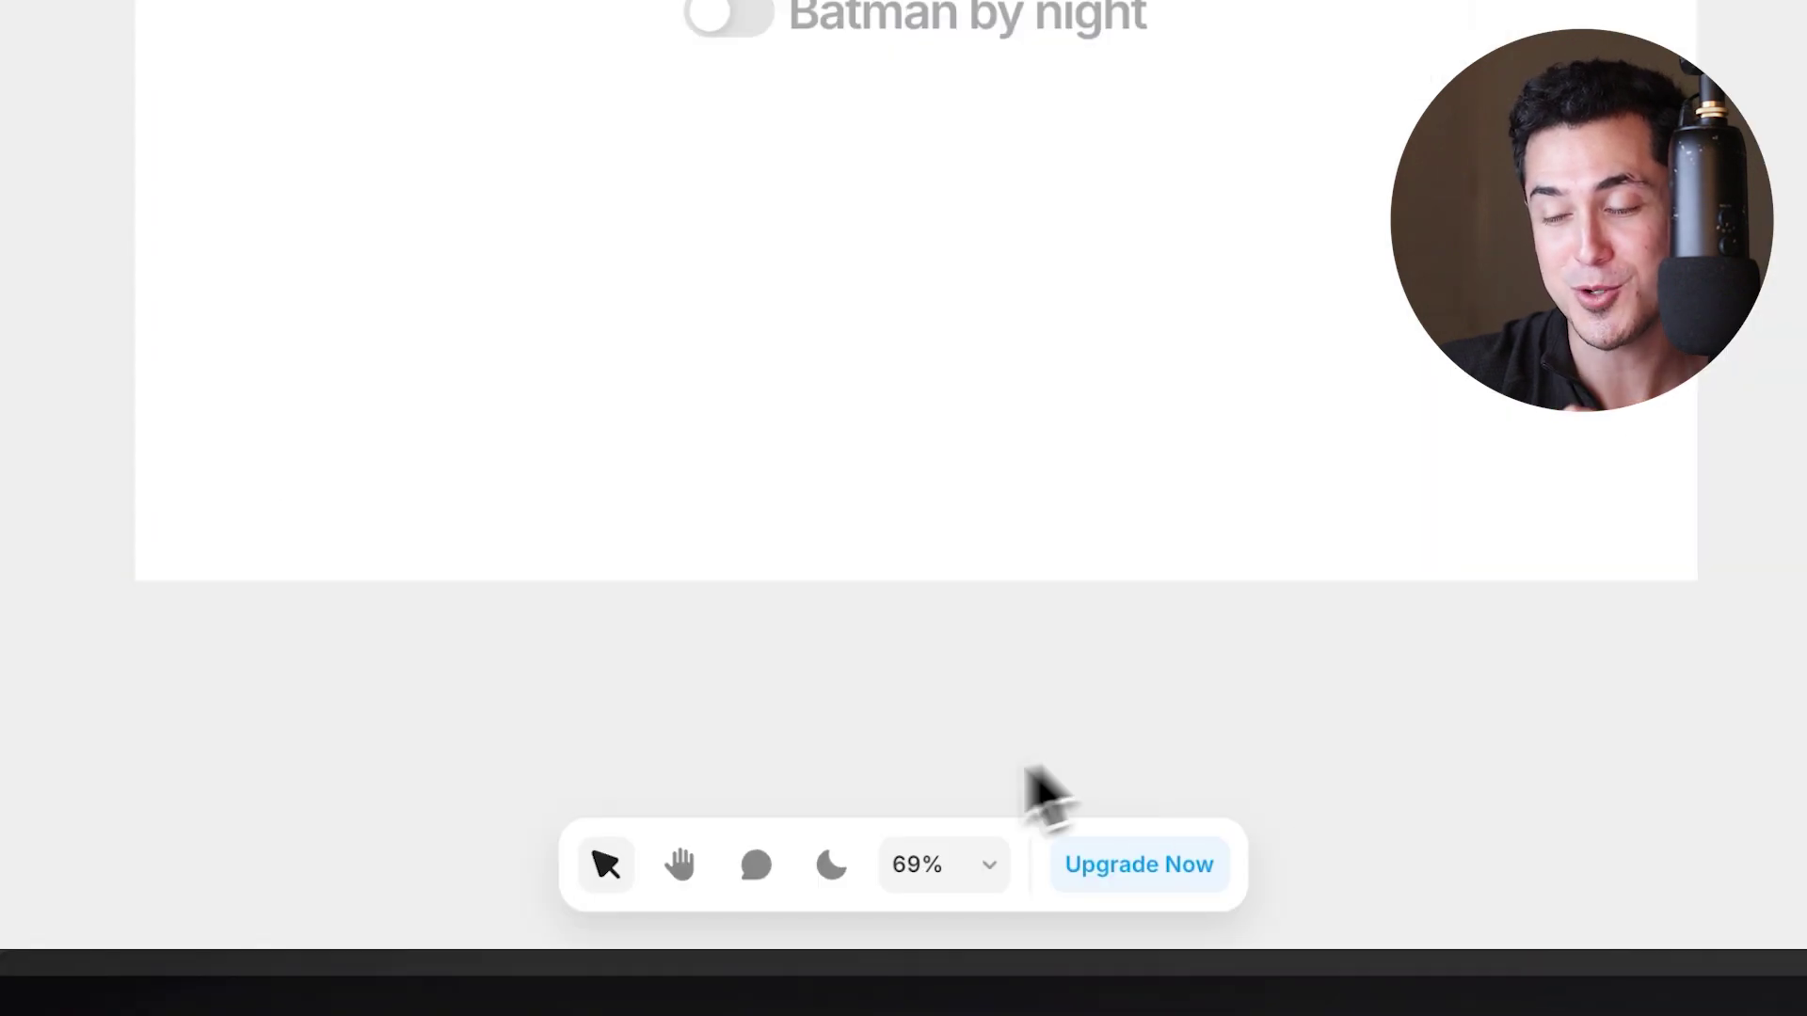
{"action": "left_click", "coordinate": [829, 873]}
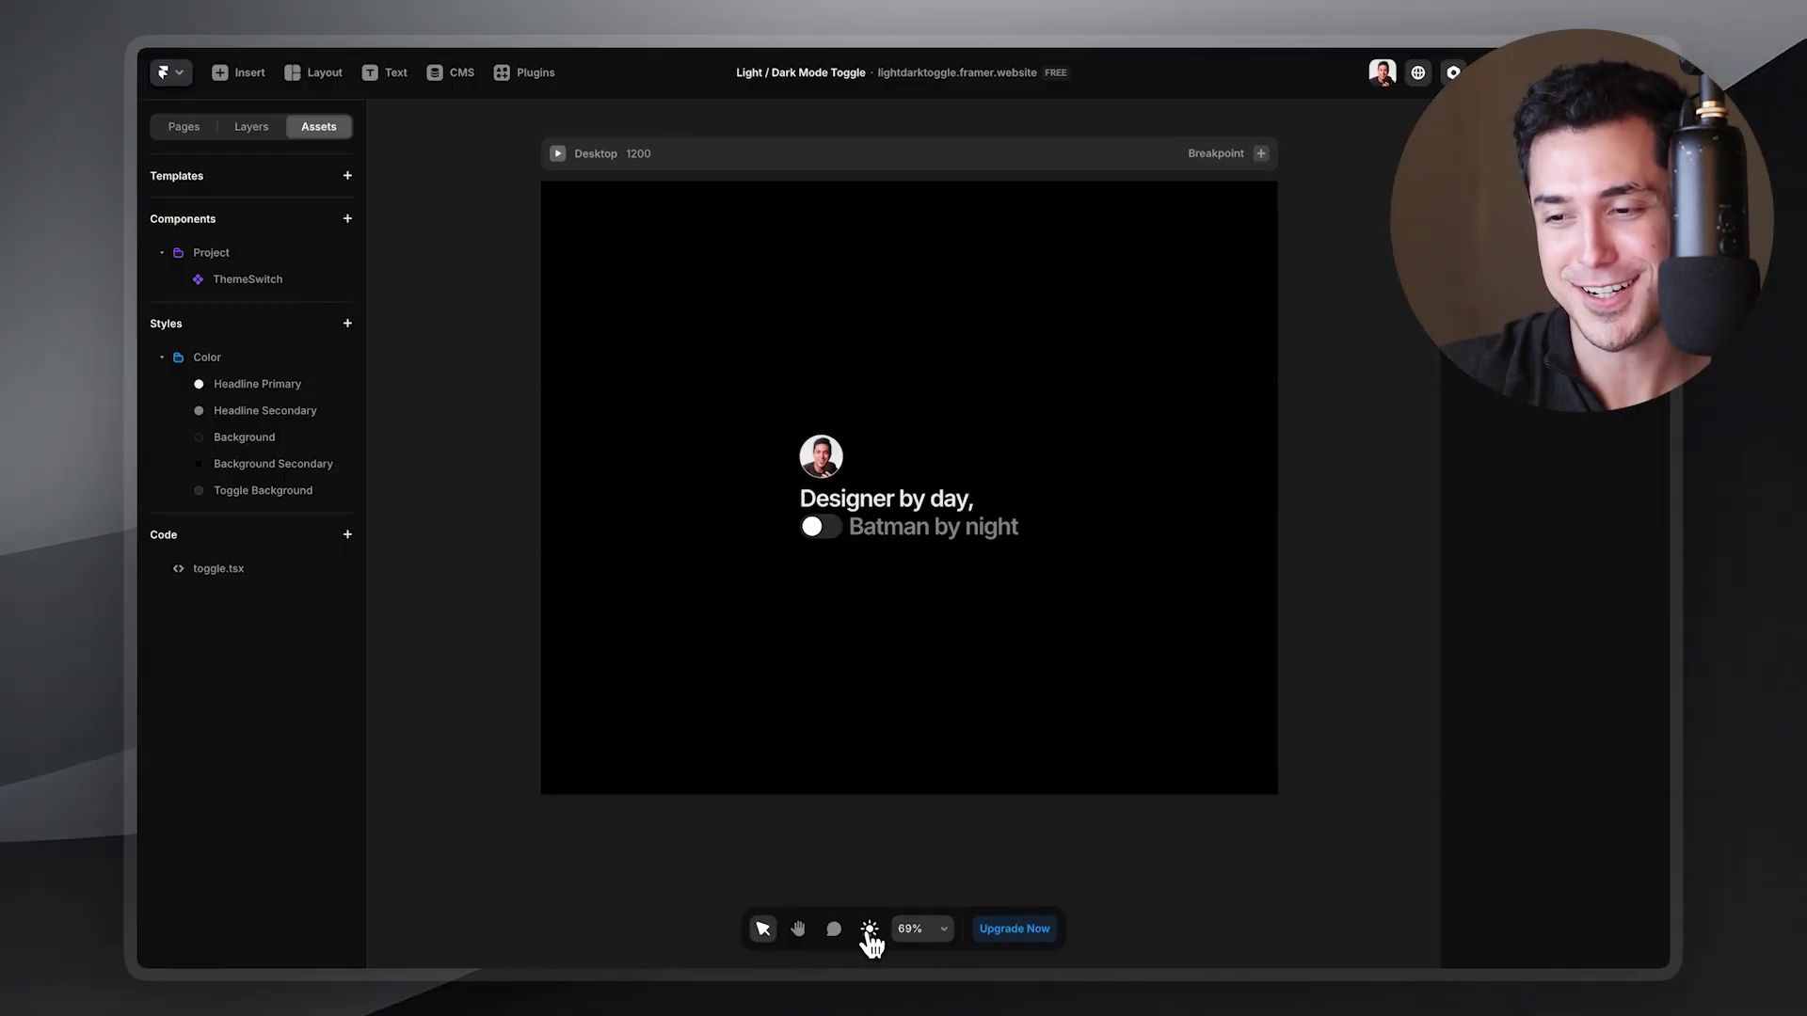
{"action": "left_click", "coordinate": [869, 932]}
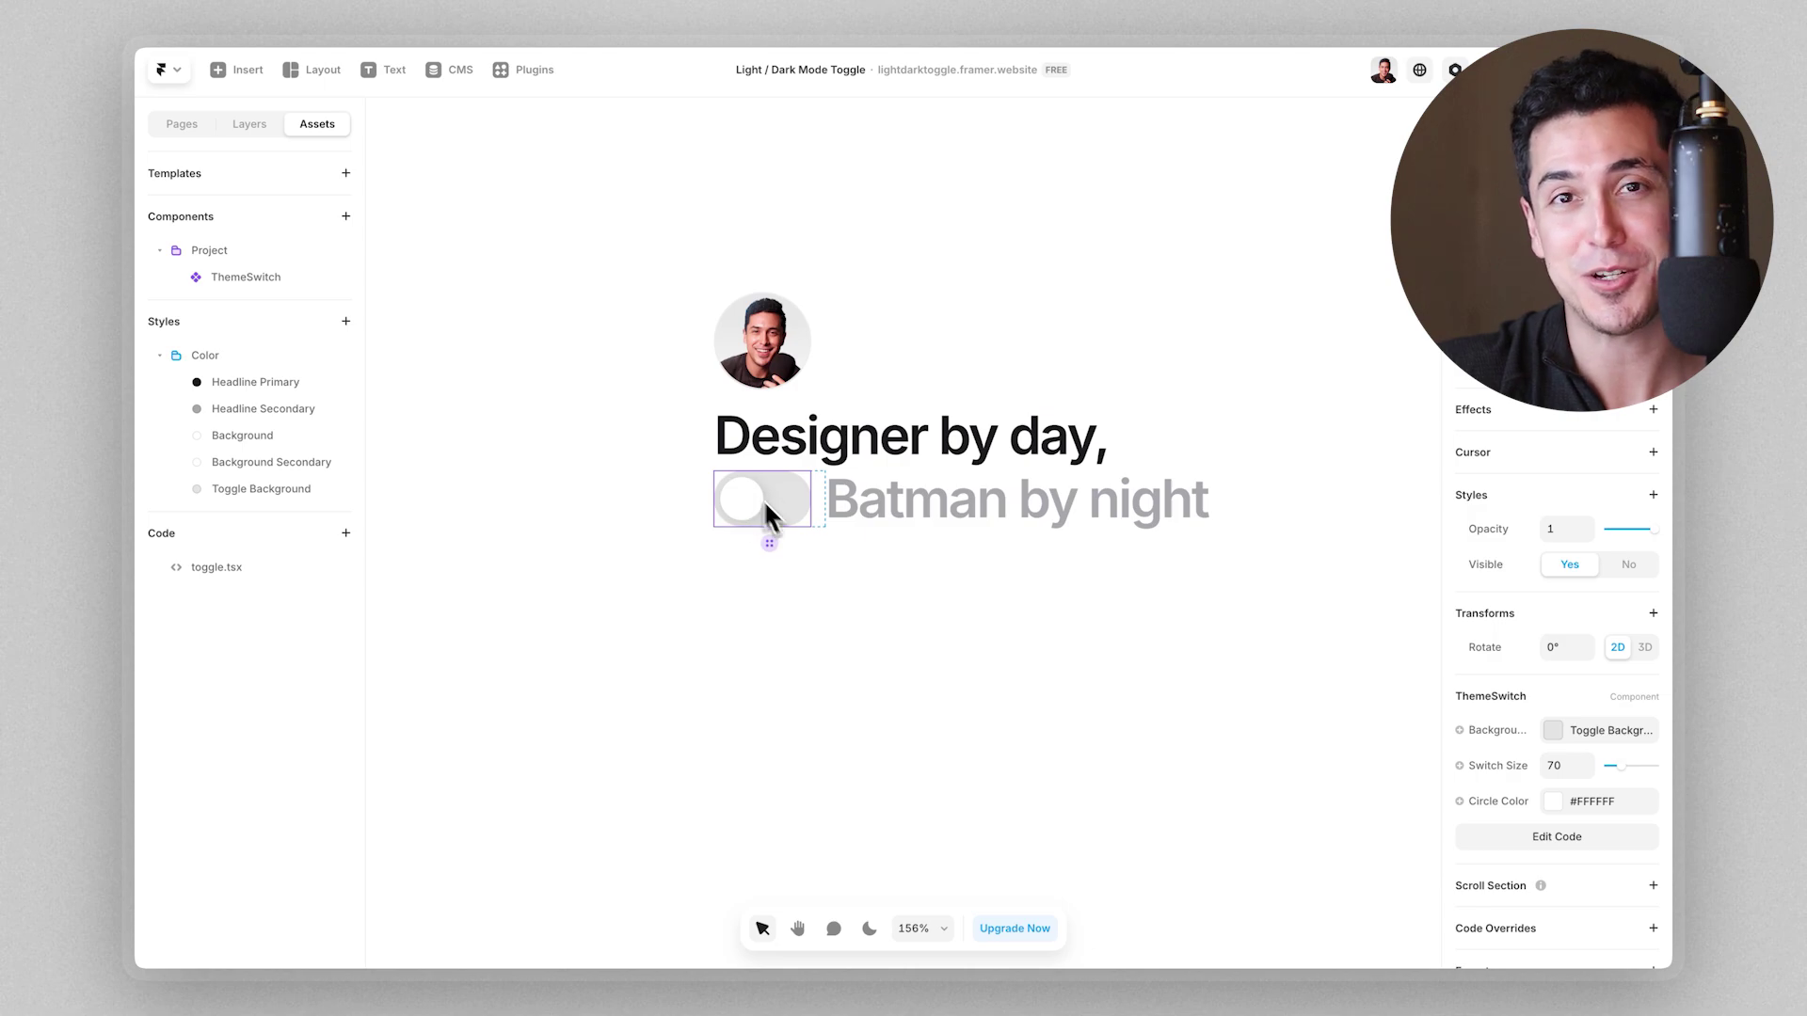
- Open the ThemeSwitch's toggle.tsx, test the Preview toggle, and enlarge it via Switch Size
{"action": "double_click", "coordinate": [766, 499]}
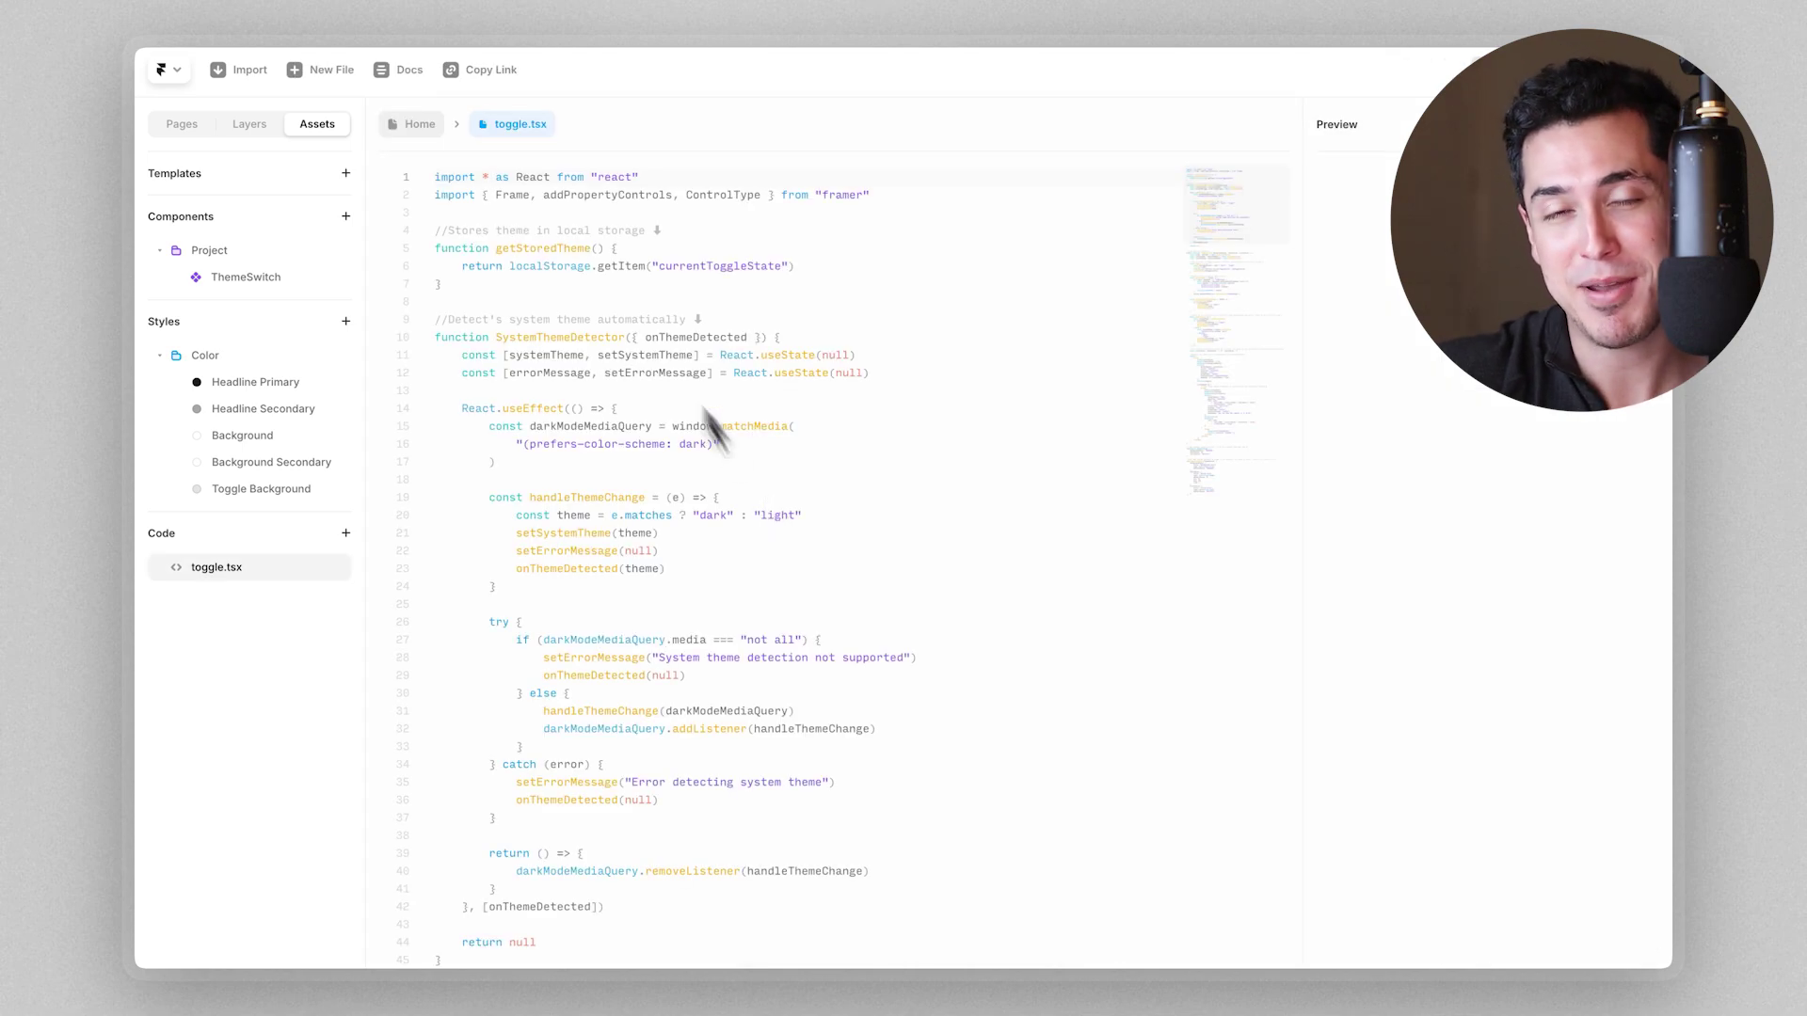
{"action": "scroll", "coordinate": [549, 234], "scroll_direction": "down", "scroll_amount": 10}
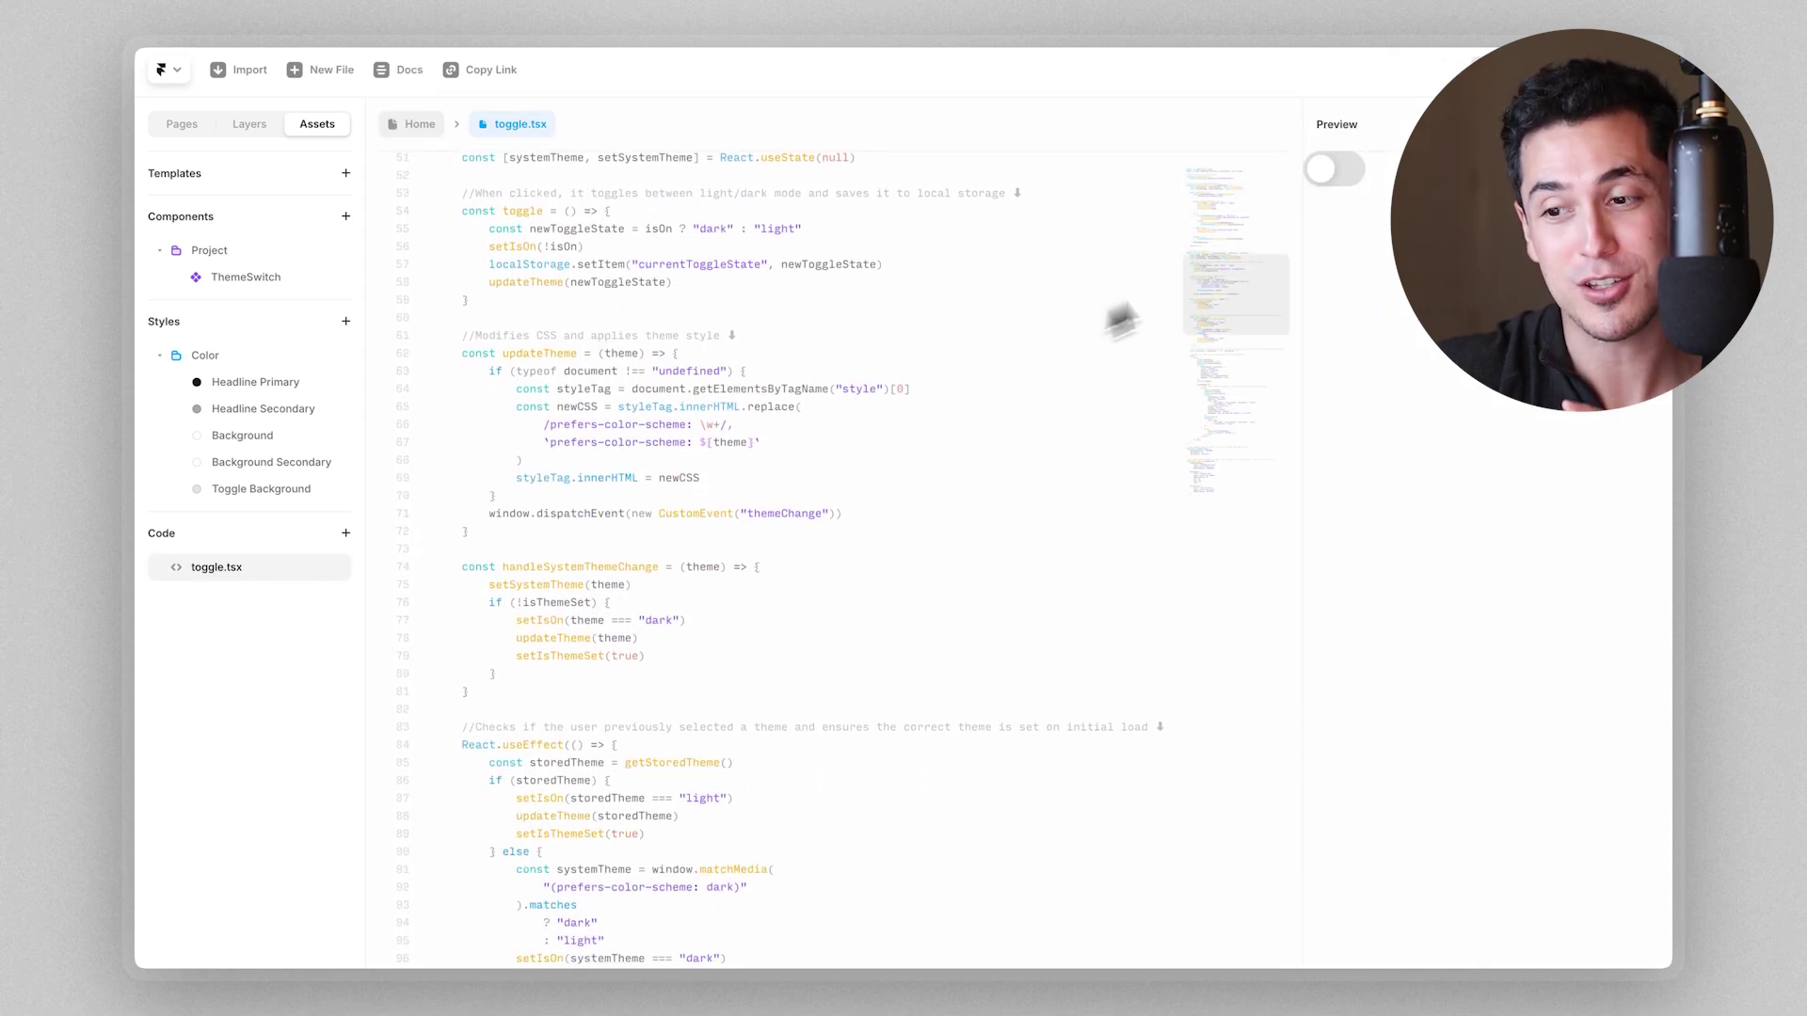
{"action": "left_click", "coordinate": [1323, 177]}
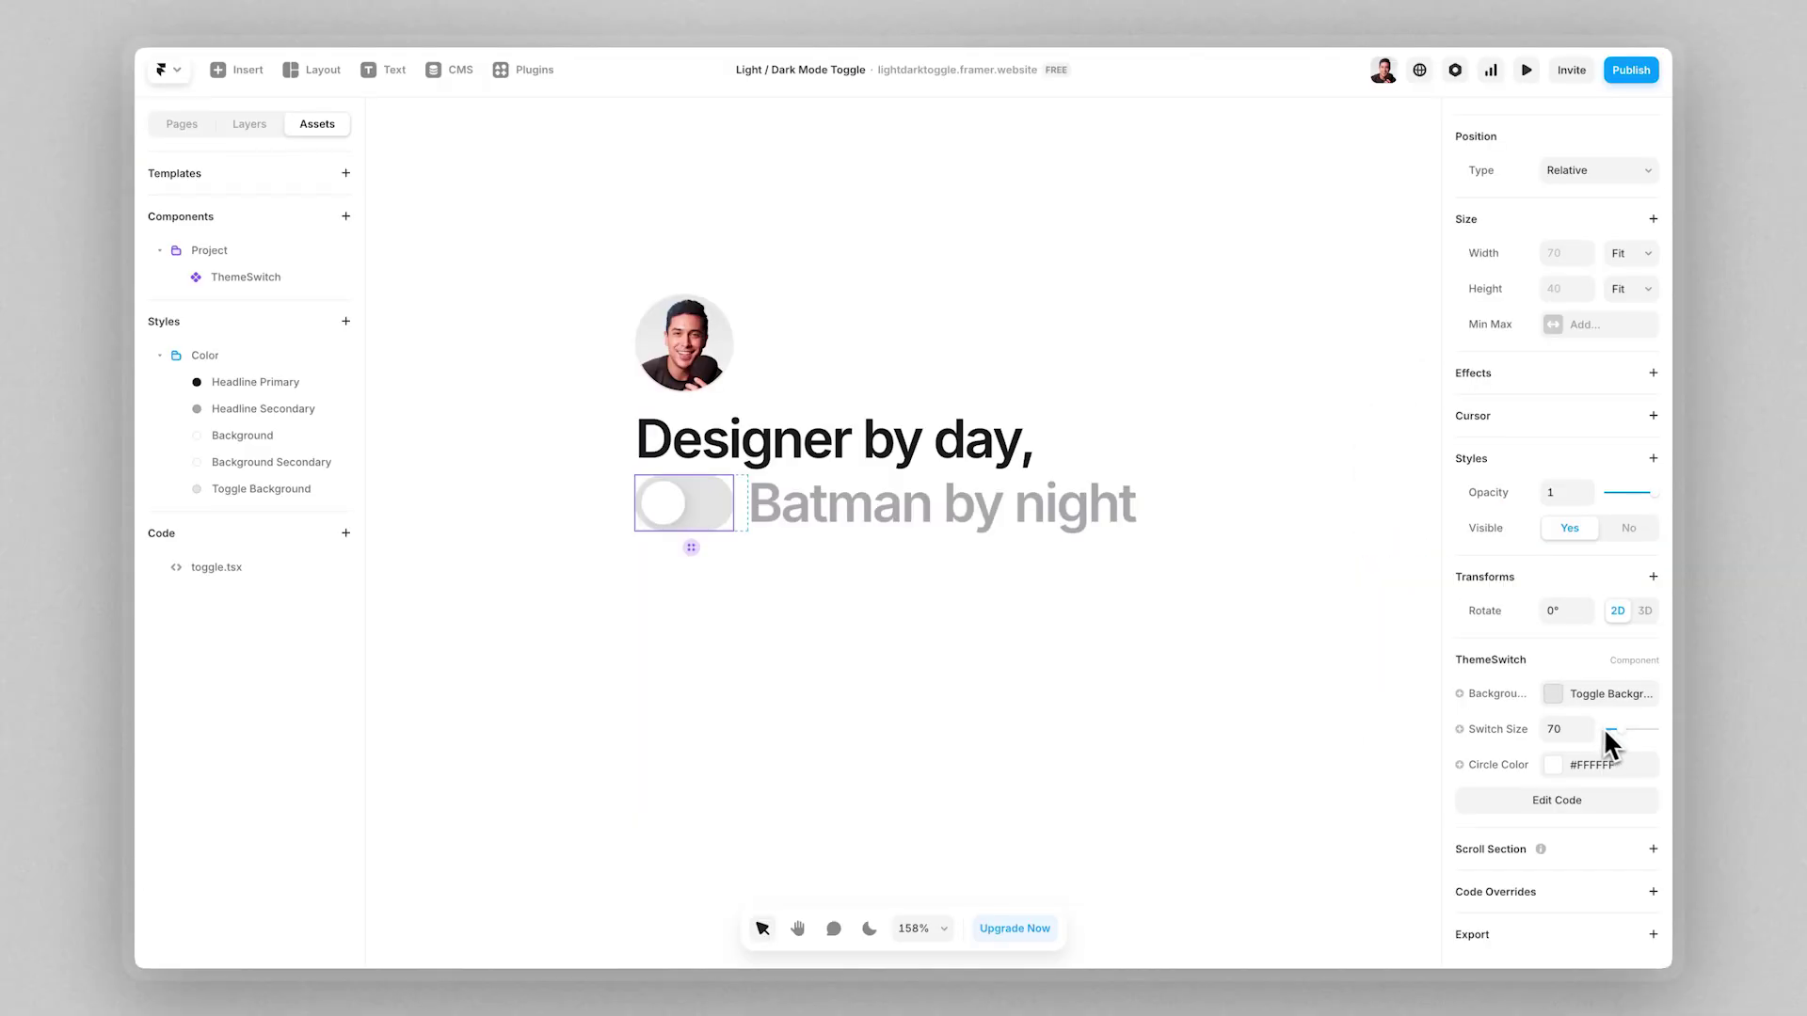
{"action": "left_click_drag", "start_coordinate": [1635, 495], "coordinate": [1676, 505]}
{"action": "left_click_drag", "start_coordinate": [1627, 732], "coordinate": [1630, 731]}
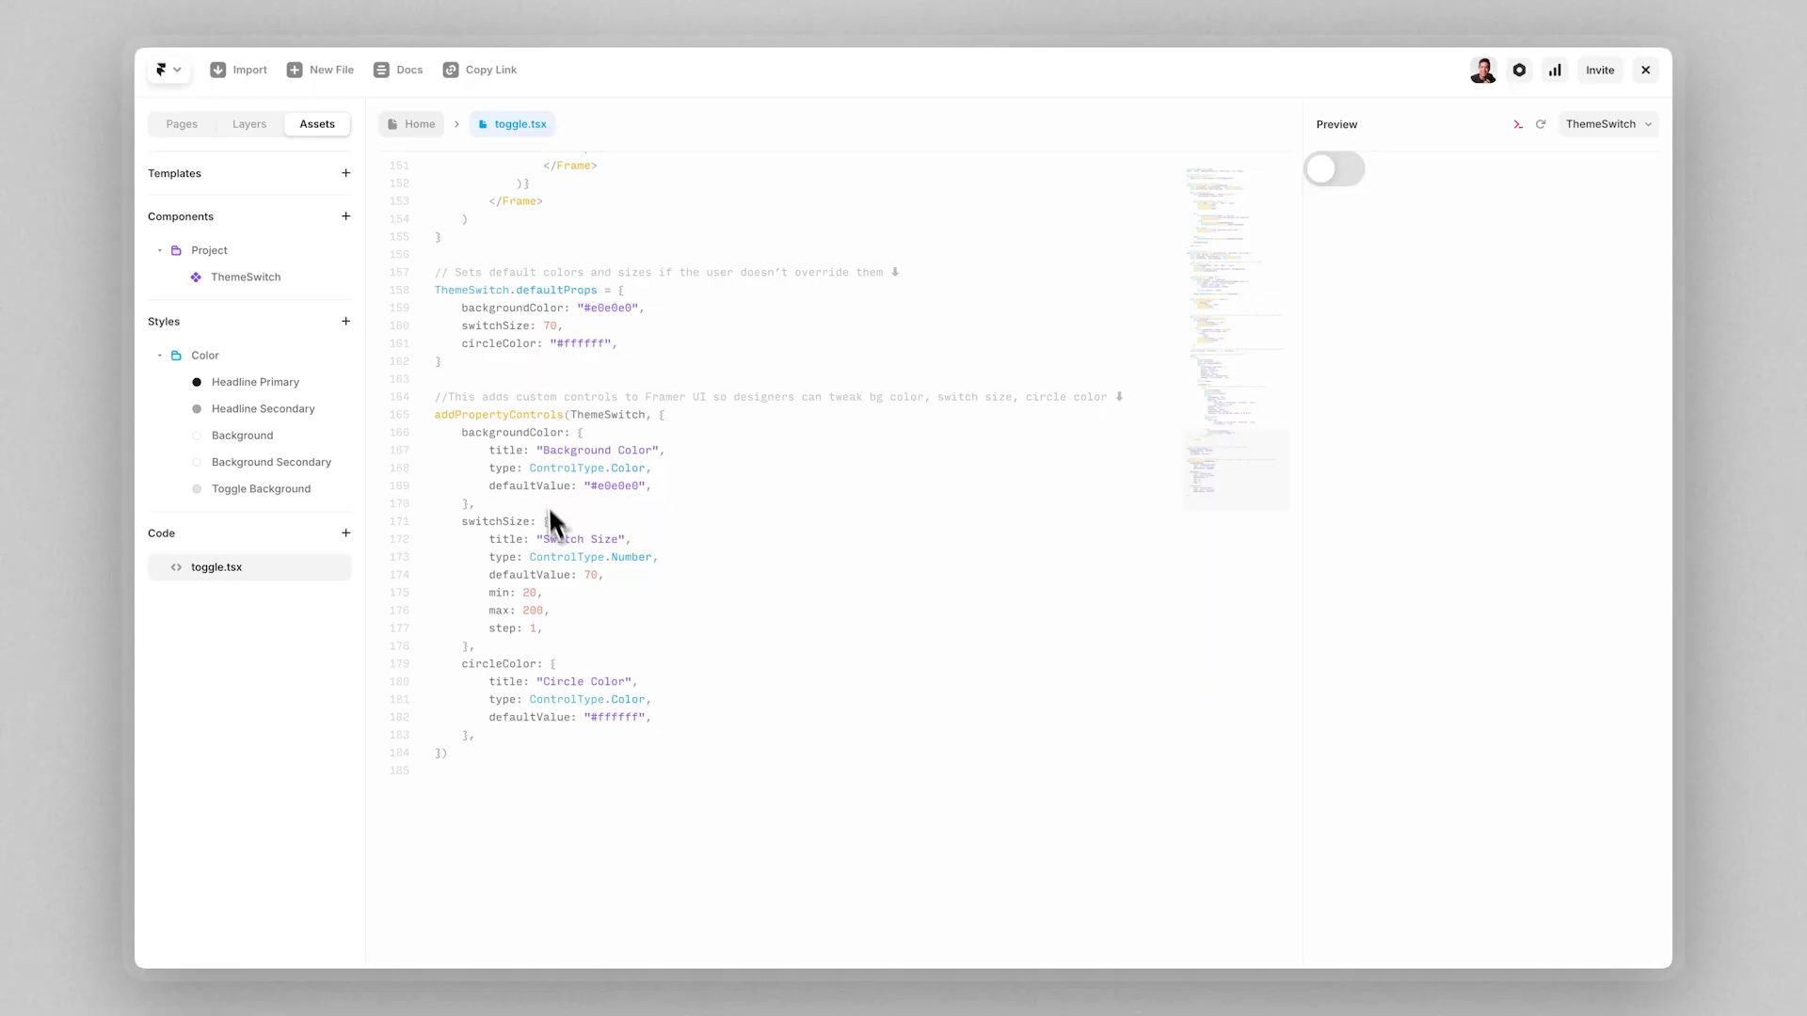
{"action": "scroll", "coordinate": [508, 490], "scroll_direction": "up", "scroll_amount": 2}
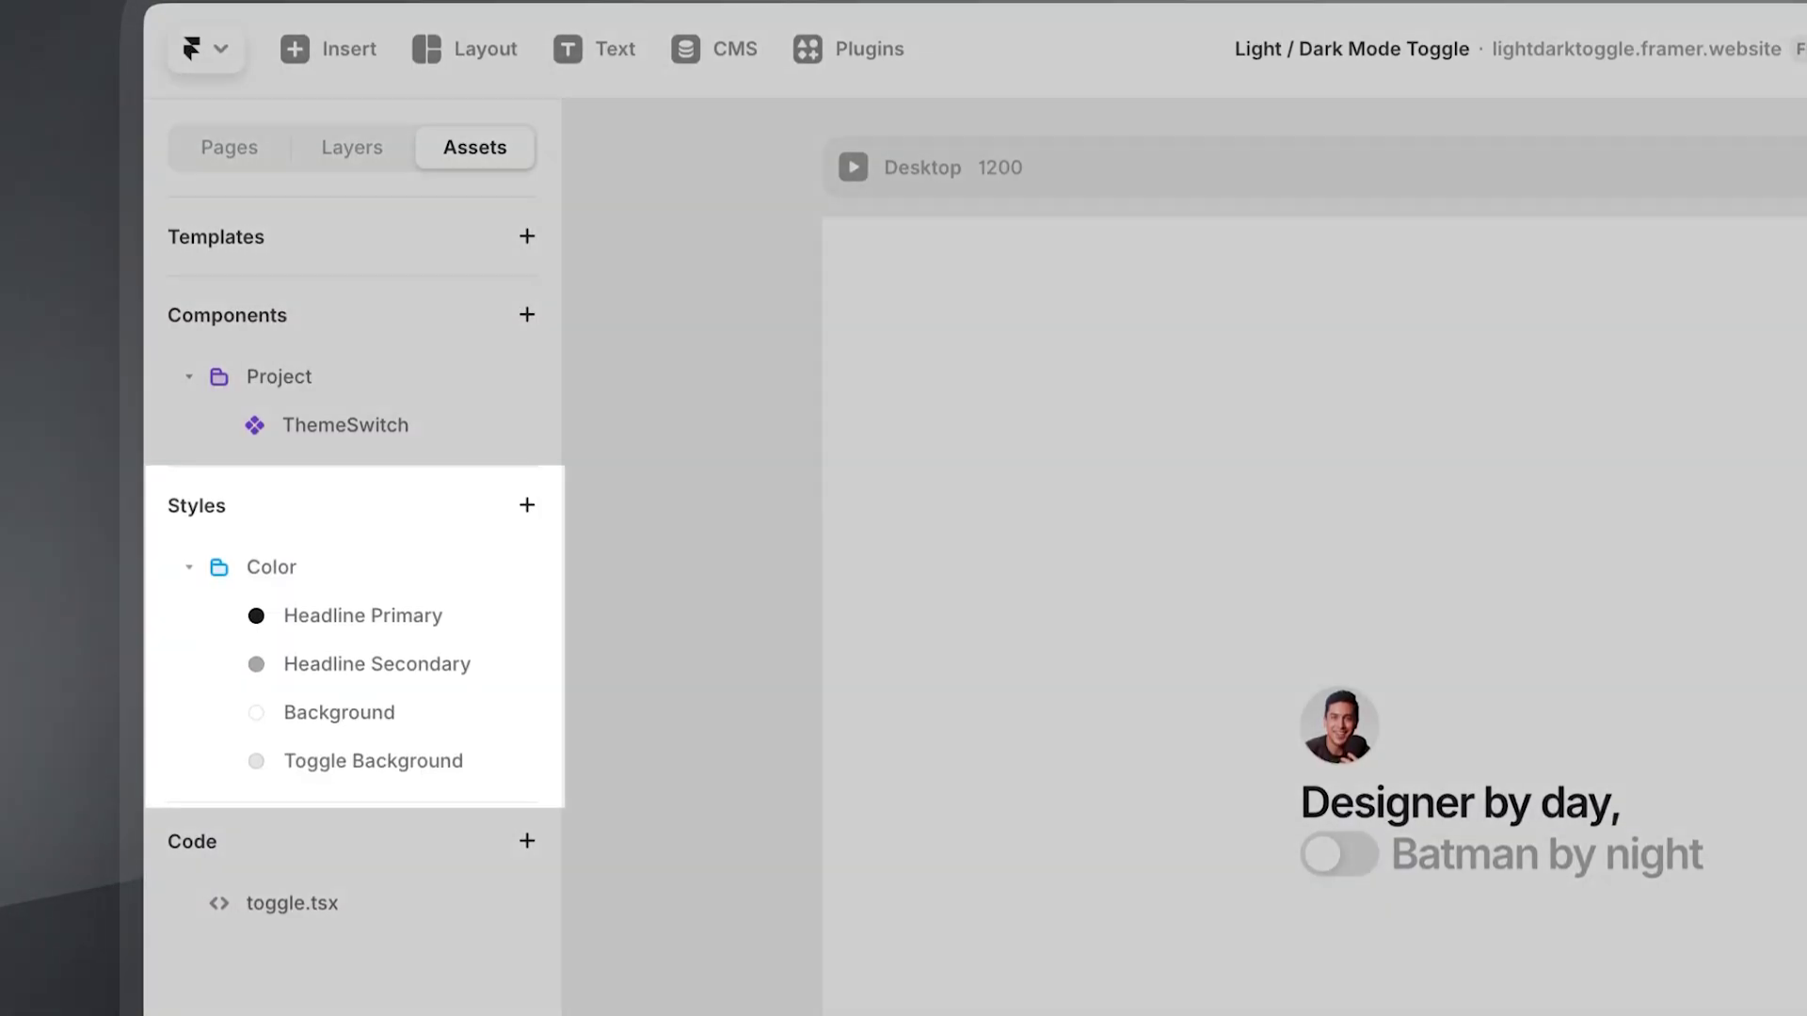
- Make the Background Secondary dark-mode colour pure black (#000000)
{"action": "left_click", "coordinate": [887, 516]}
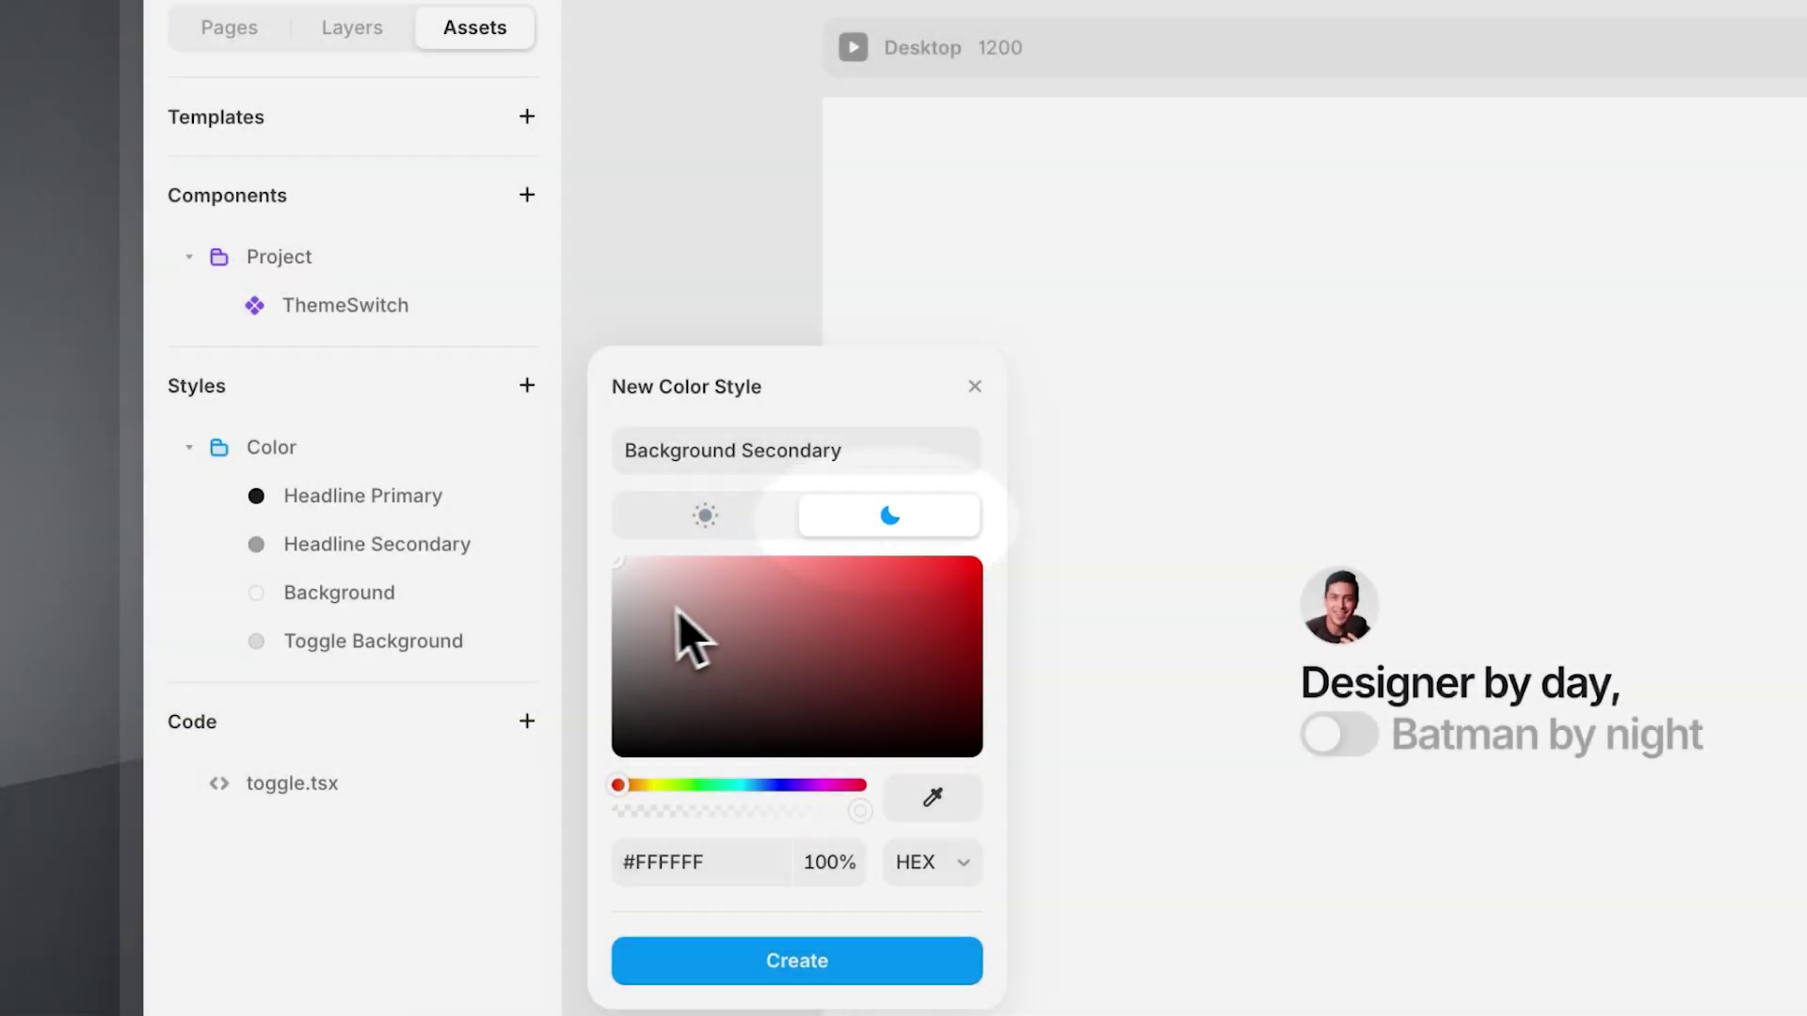
{"action": "left_click", "coordinate": [625, 609]}
{"action": "left_click_drag", "start_coordinate": [625, 609], "coordinate": [546, 781]}
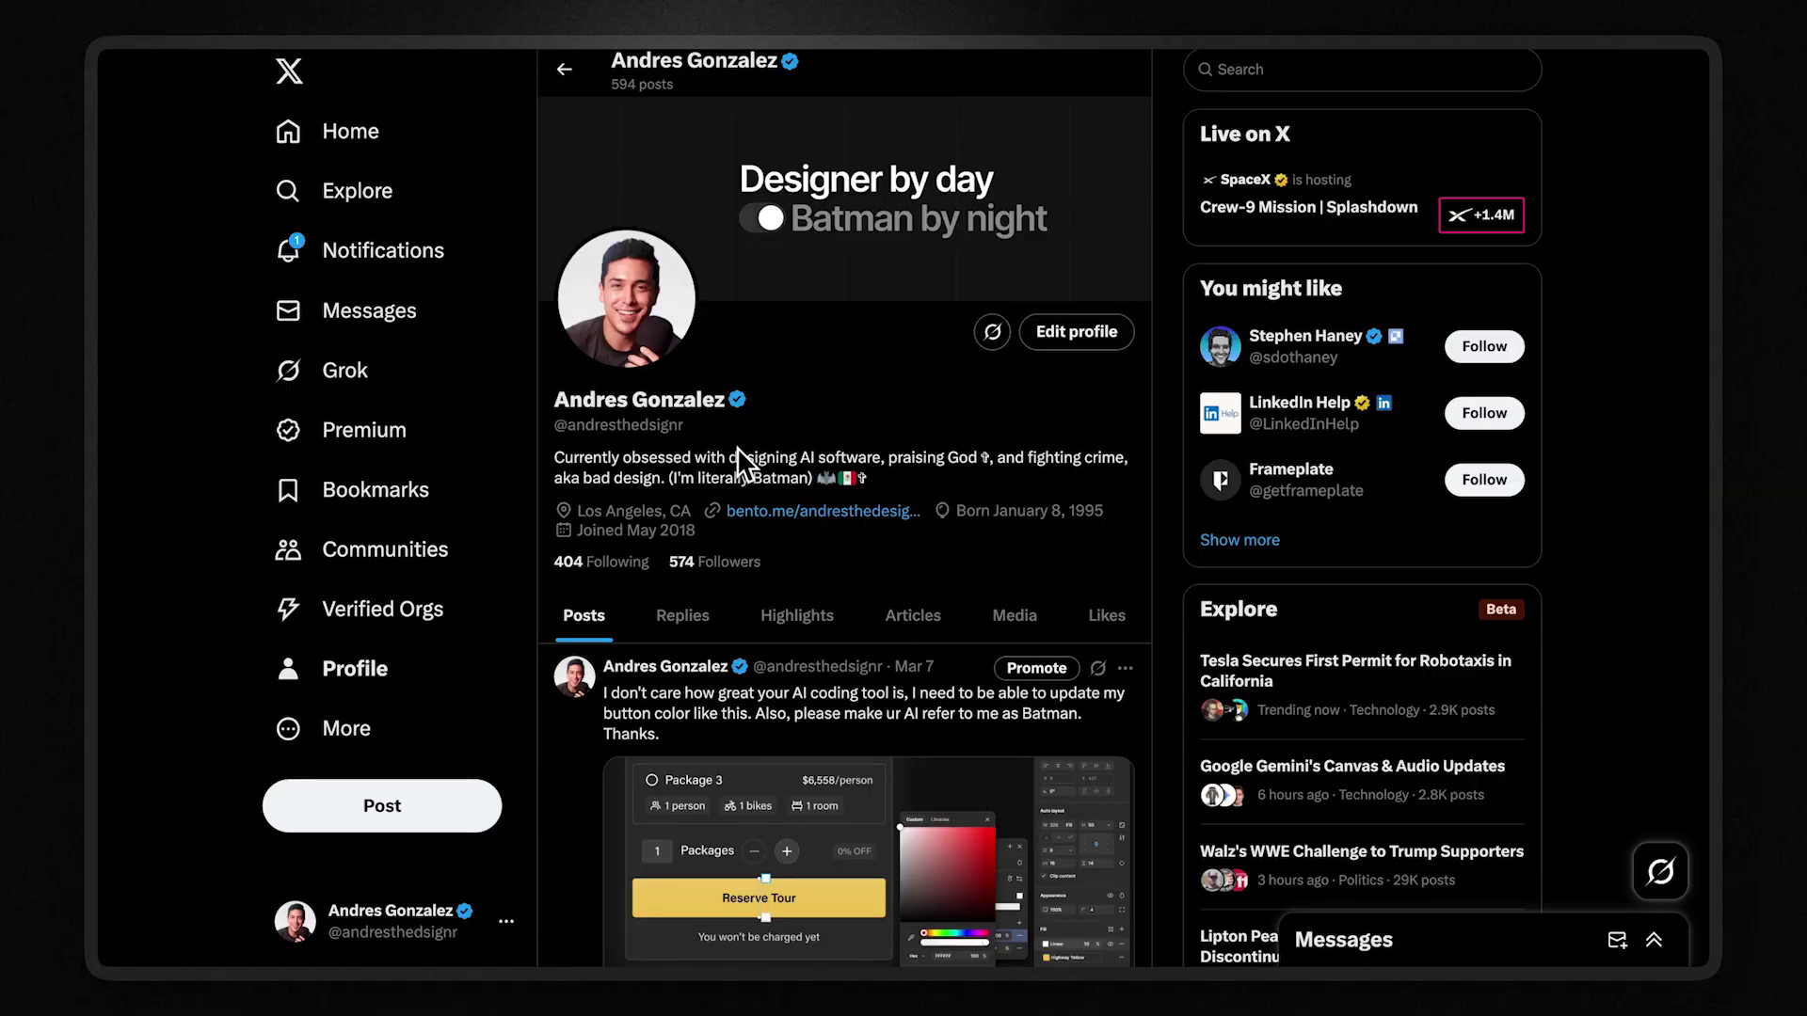
{"action": "scroll", "coordinate": [749, 481], "scroll_direction": "down", "scroll_amount": 5}
{"action": "scroll", "coordinate": [751, 486], "scroll_direction": "down", "scroll_amount": 5}
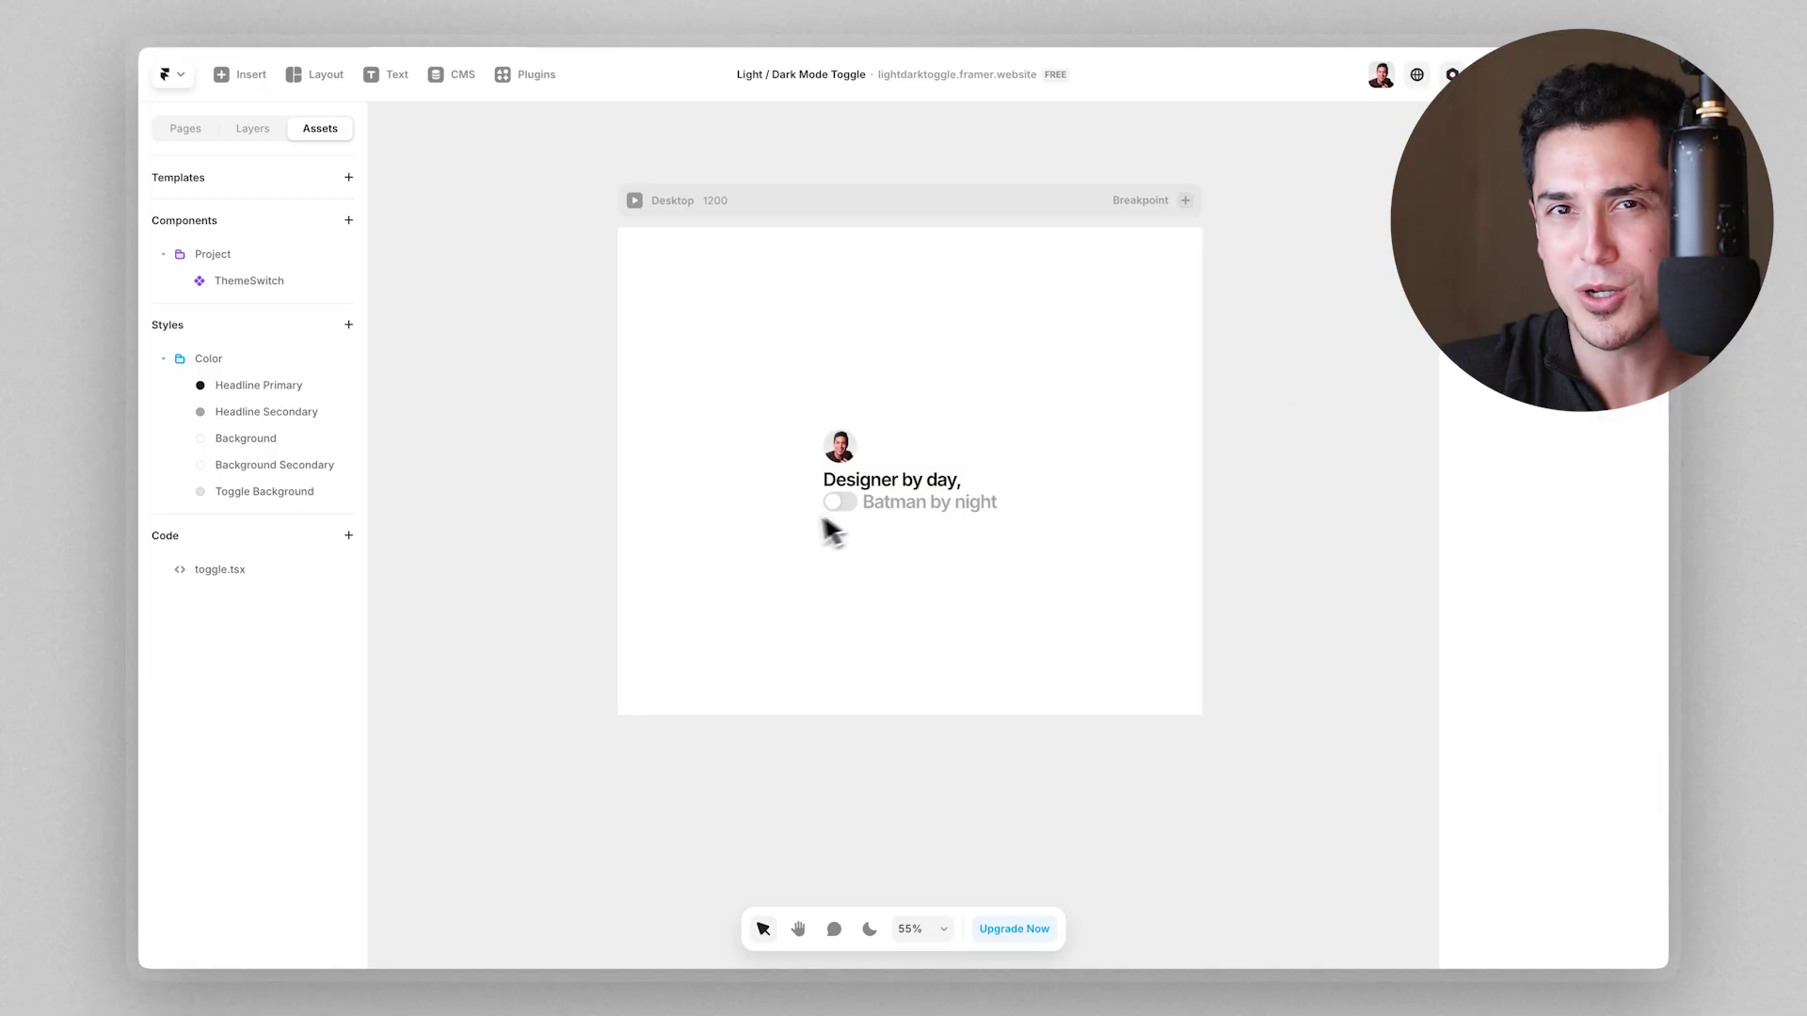
- Select the ThemeSwitch toggle inside the hero stack and open its toggle.tsx source code
{"action": "scroll", "coordinate": [845, 505], "scroll_direction": "up", "scroll_amount": 5}
{"action": "left_click", "coordinate": [849, 499]}
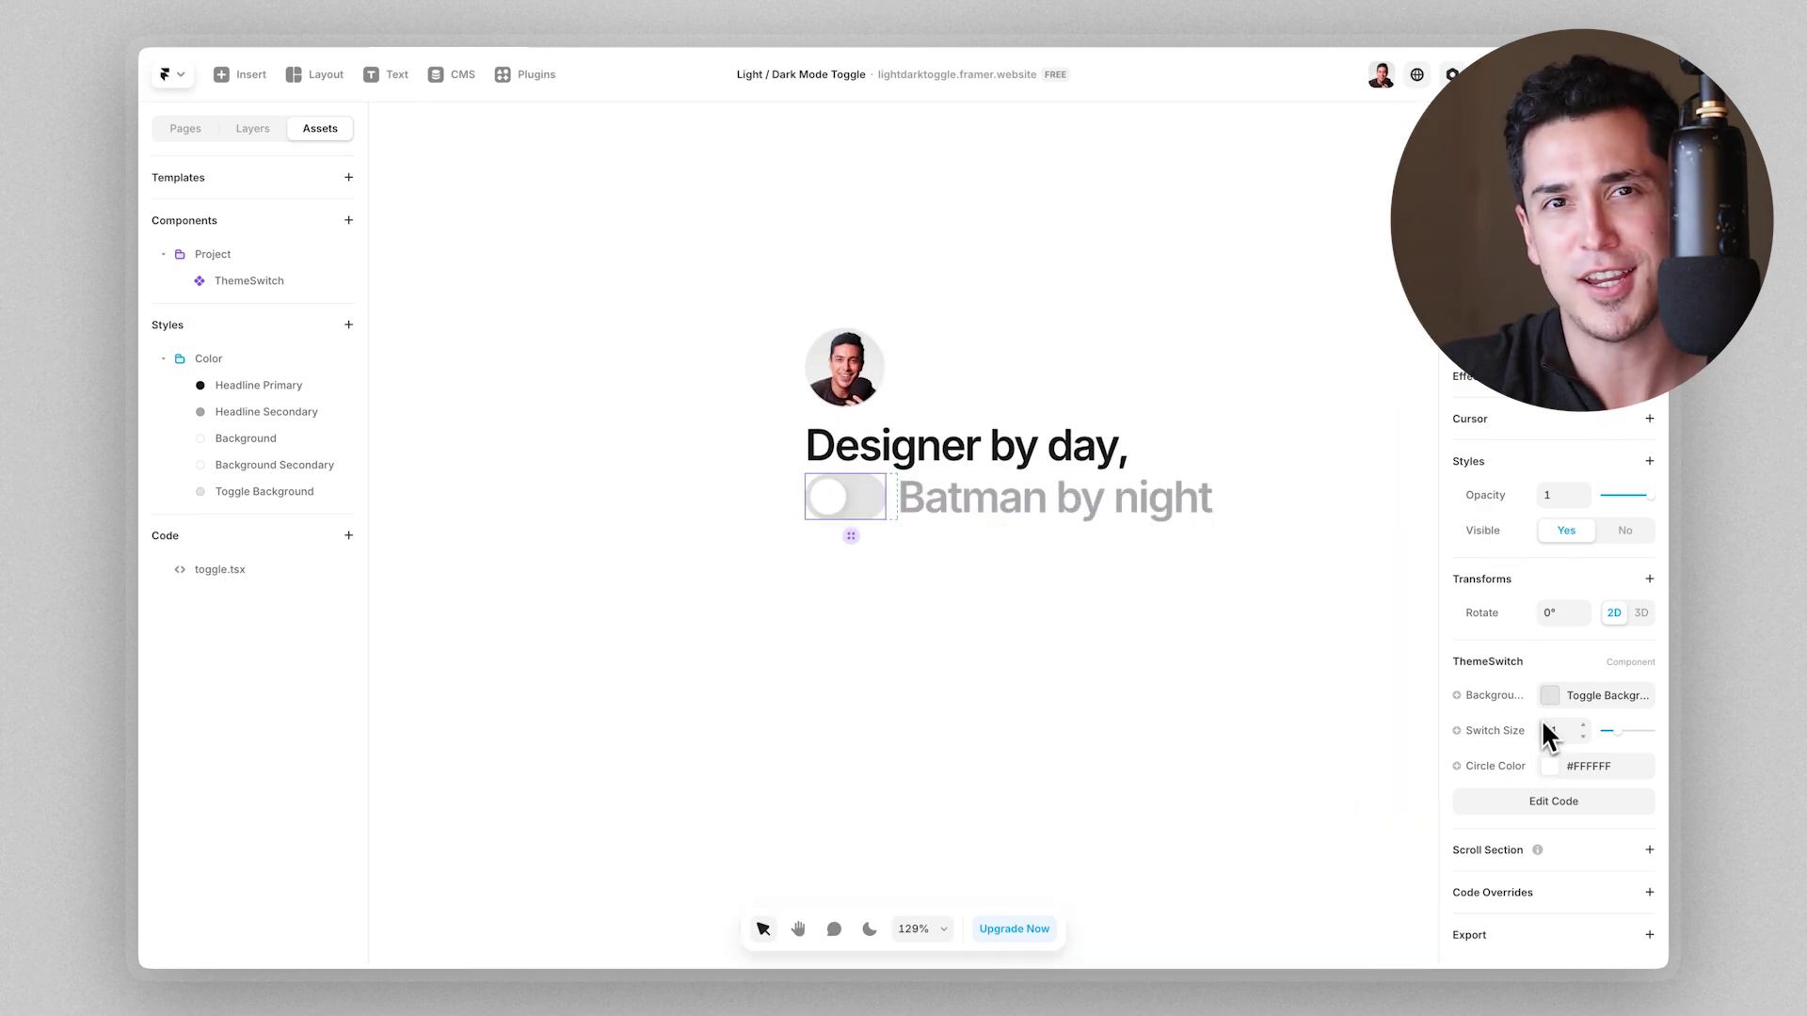
{"action": "scroll", "coordinate": [822, 539], "scroll_direction": "up", "scroll_amount": 5}
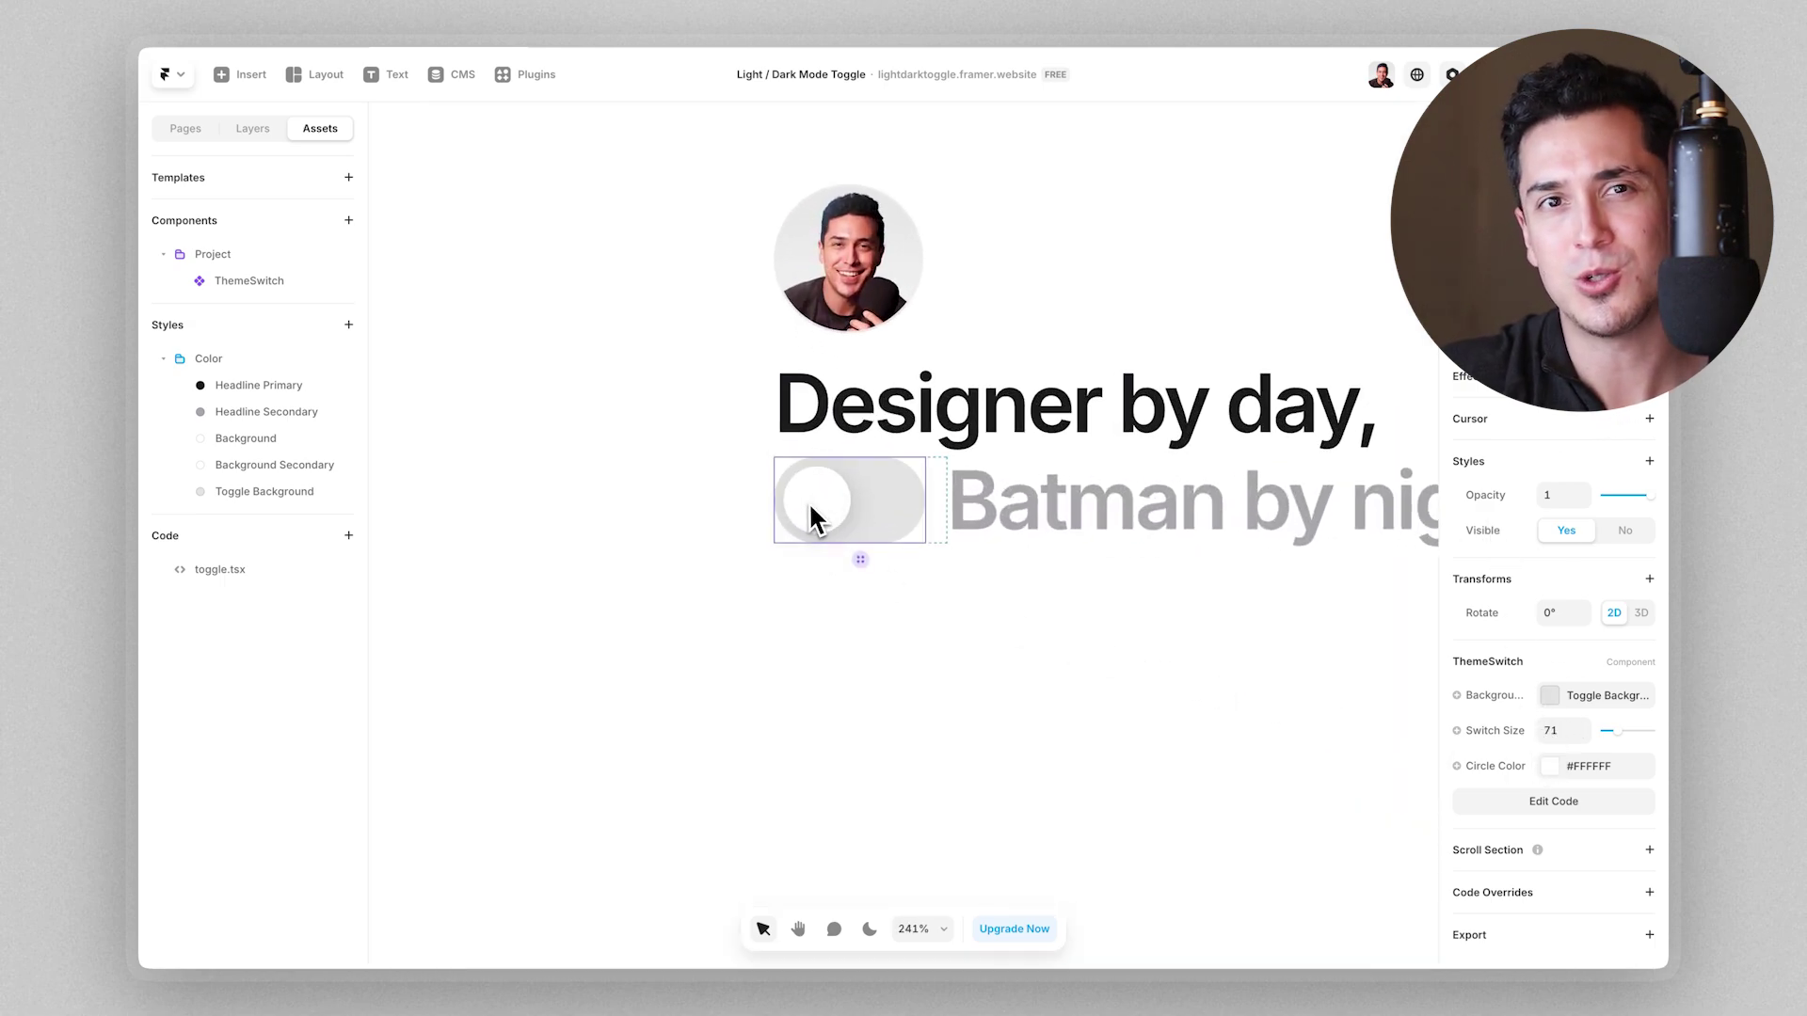
{"action": "scroll", "coordinate": [814, 517], "scroll_direction": "down", "scroll_amount": 4}
{"action": "scroll", "coordinate": [928, 578], "scroll_direction": "up", "scroll_amount": 3}
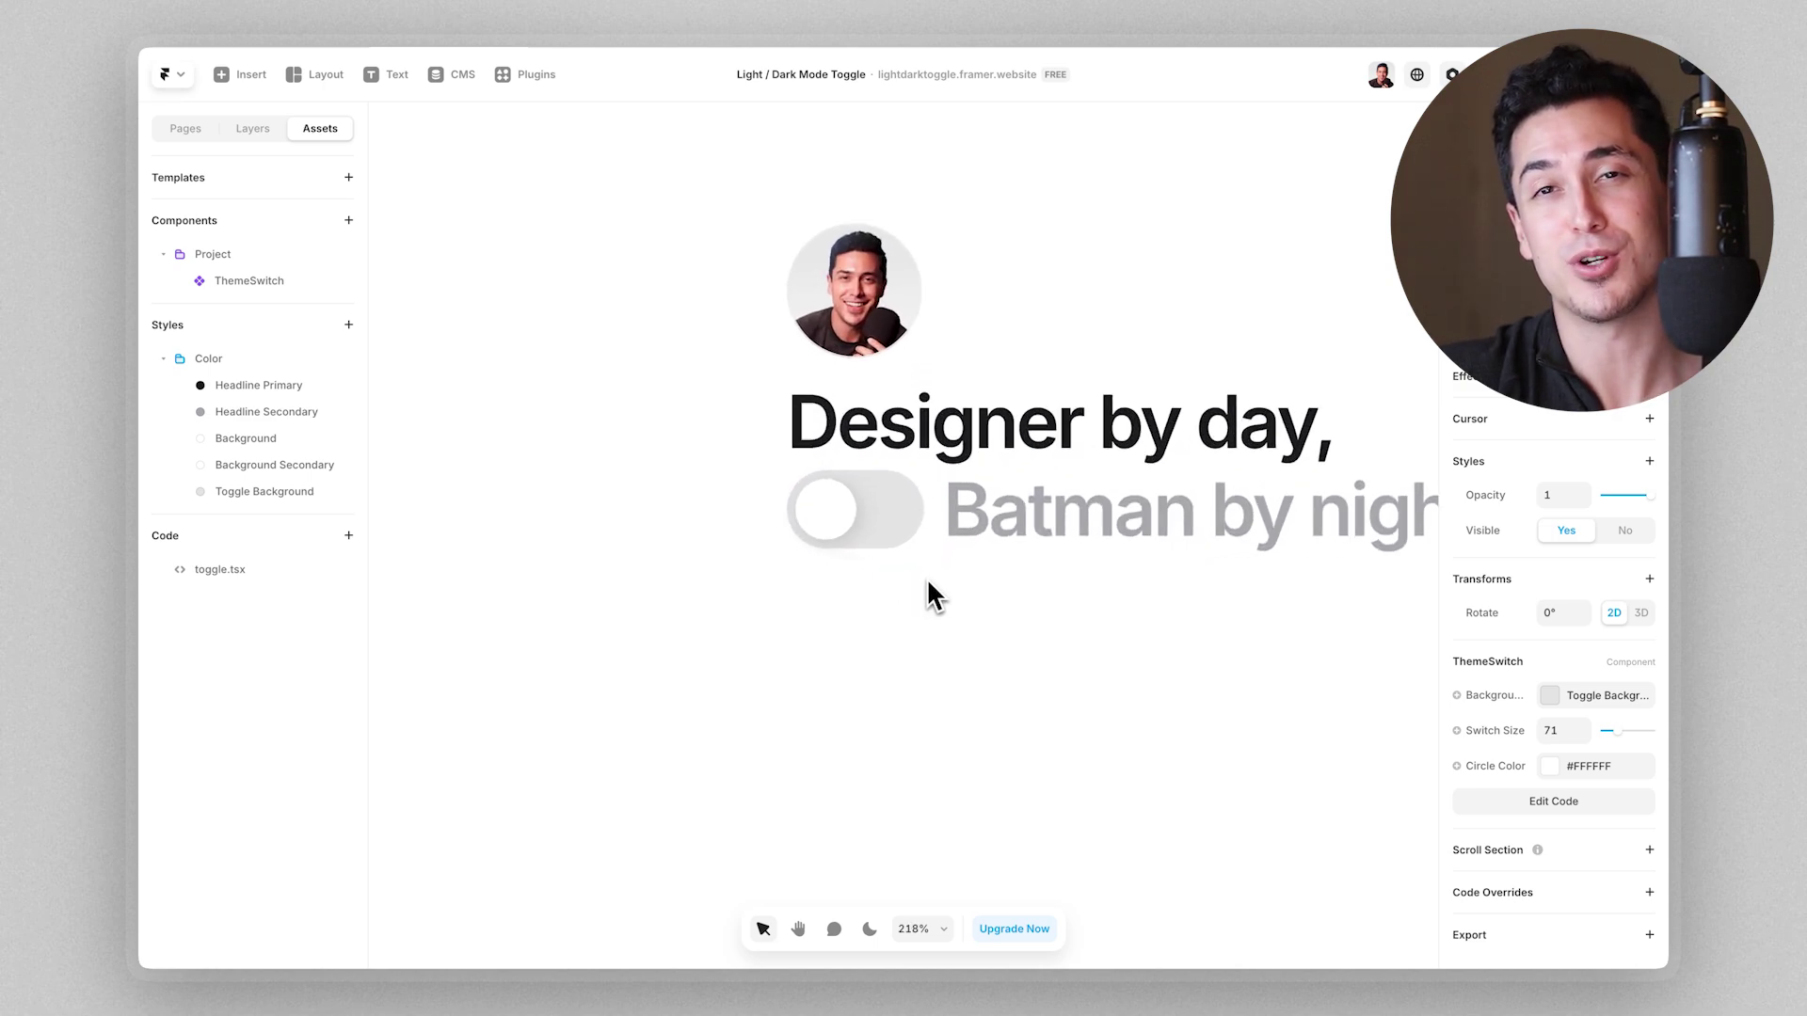
{"action": "left_click", "coordinate": [927, 535]}
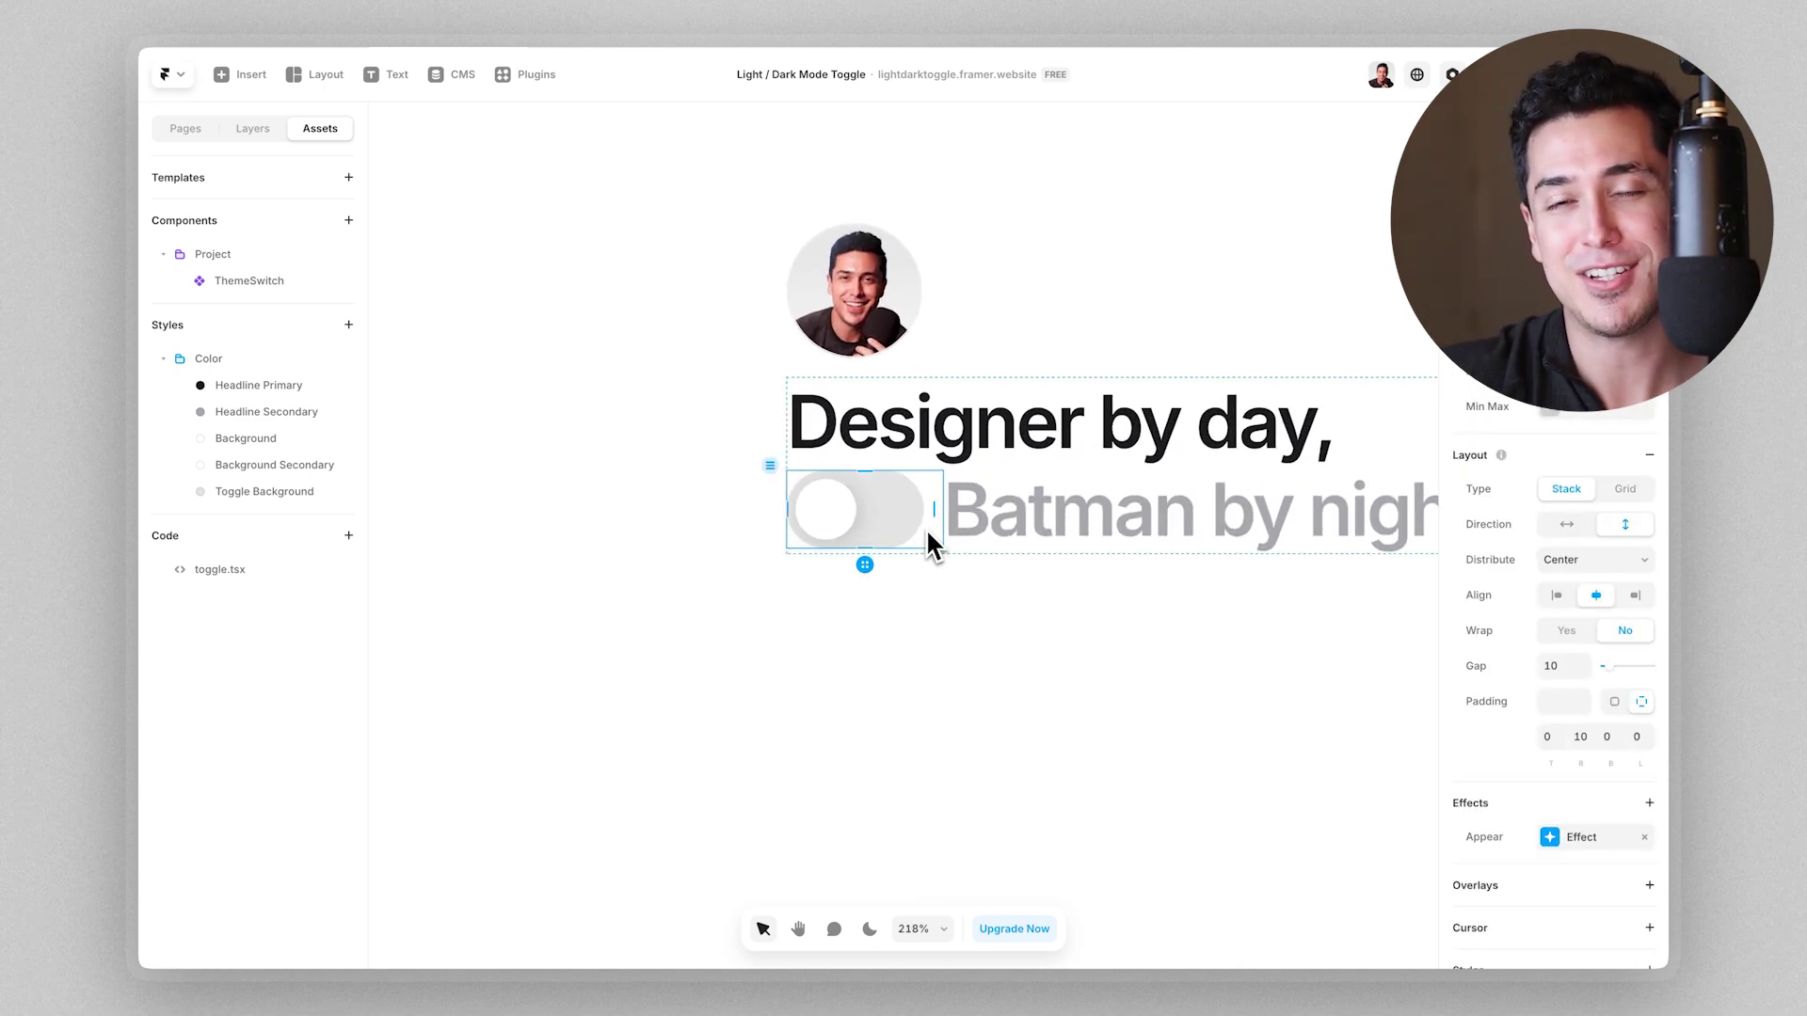
{"action": "left_click", "coordinate": [883, 523]}
{"action": "left_click", "coordinate": [934, 517]}
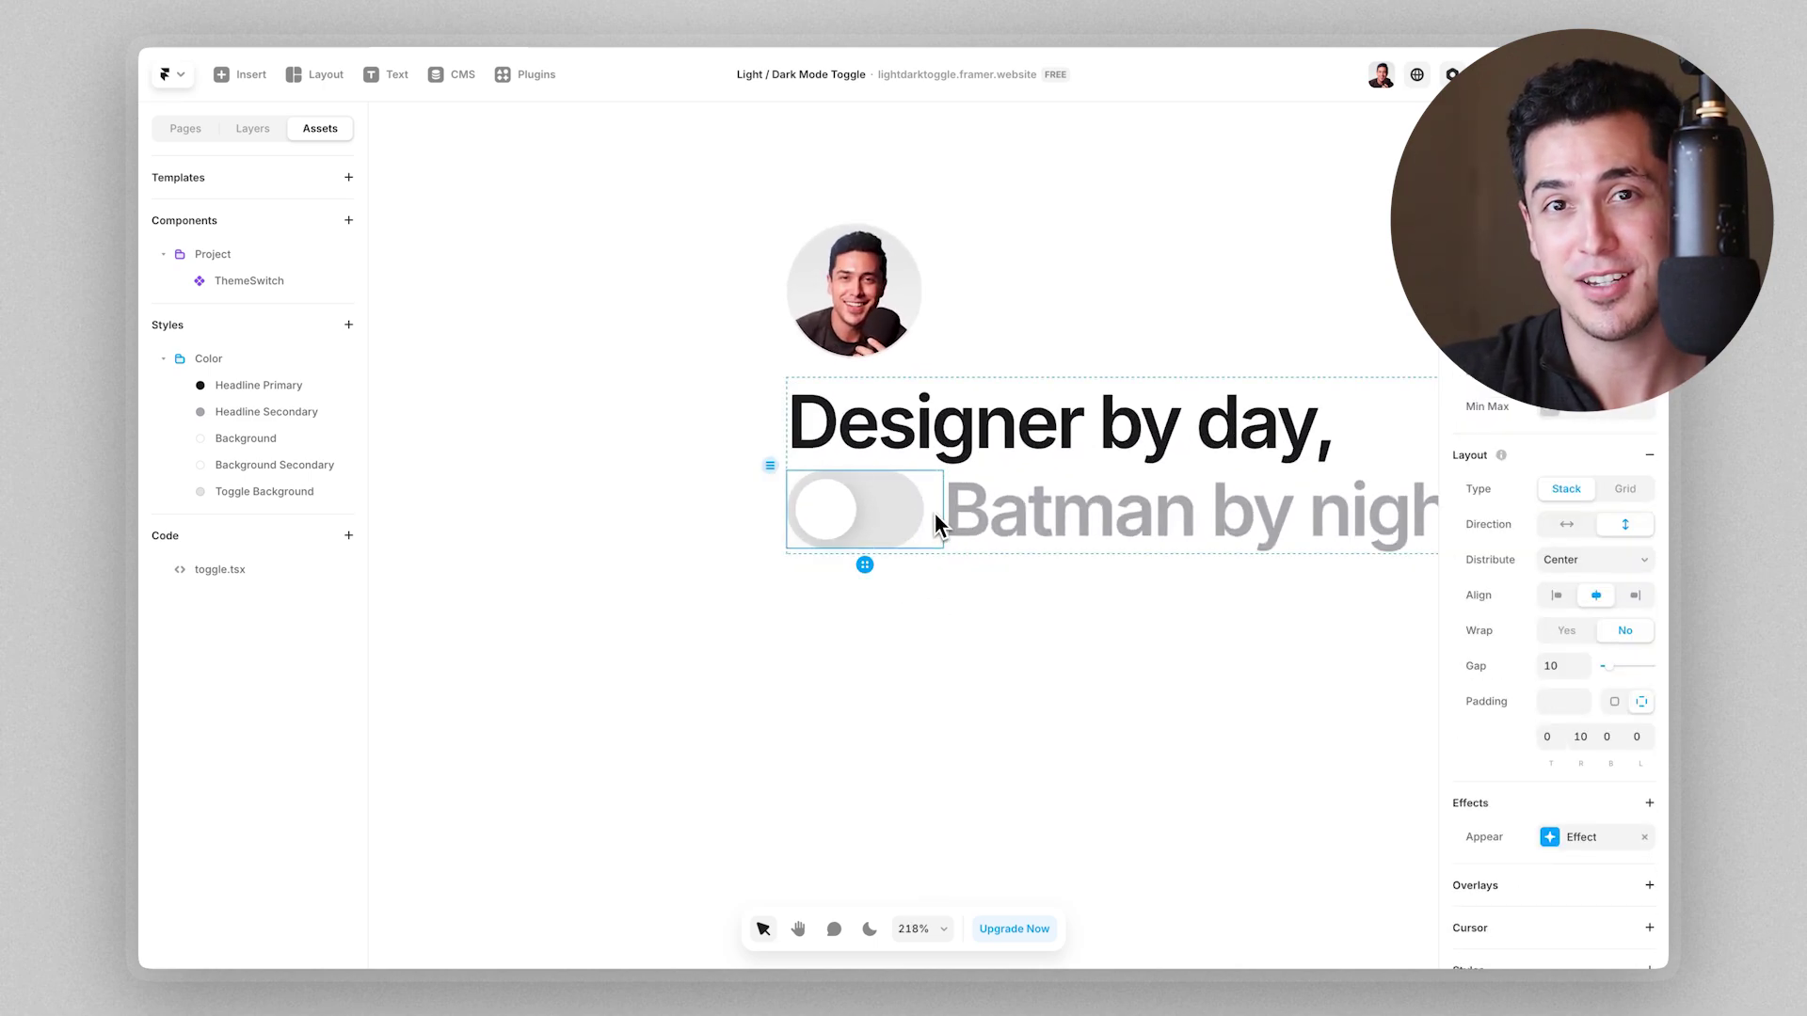
{"action": "double_click", "coordinate": [900, 515]}
{"action": "left_click", "coordinate": [860, 330]}
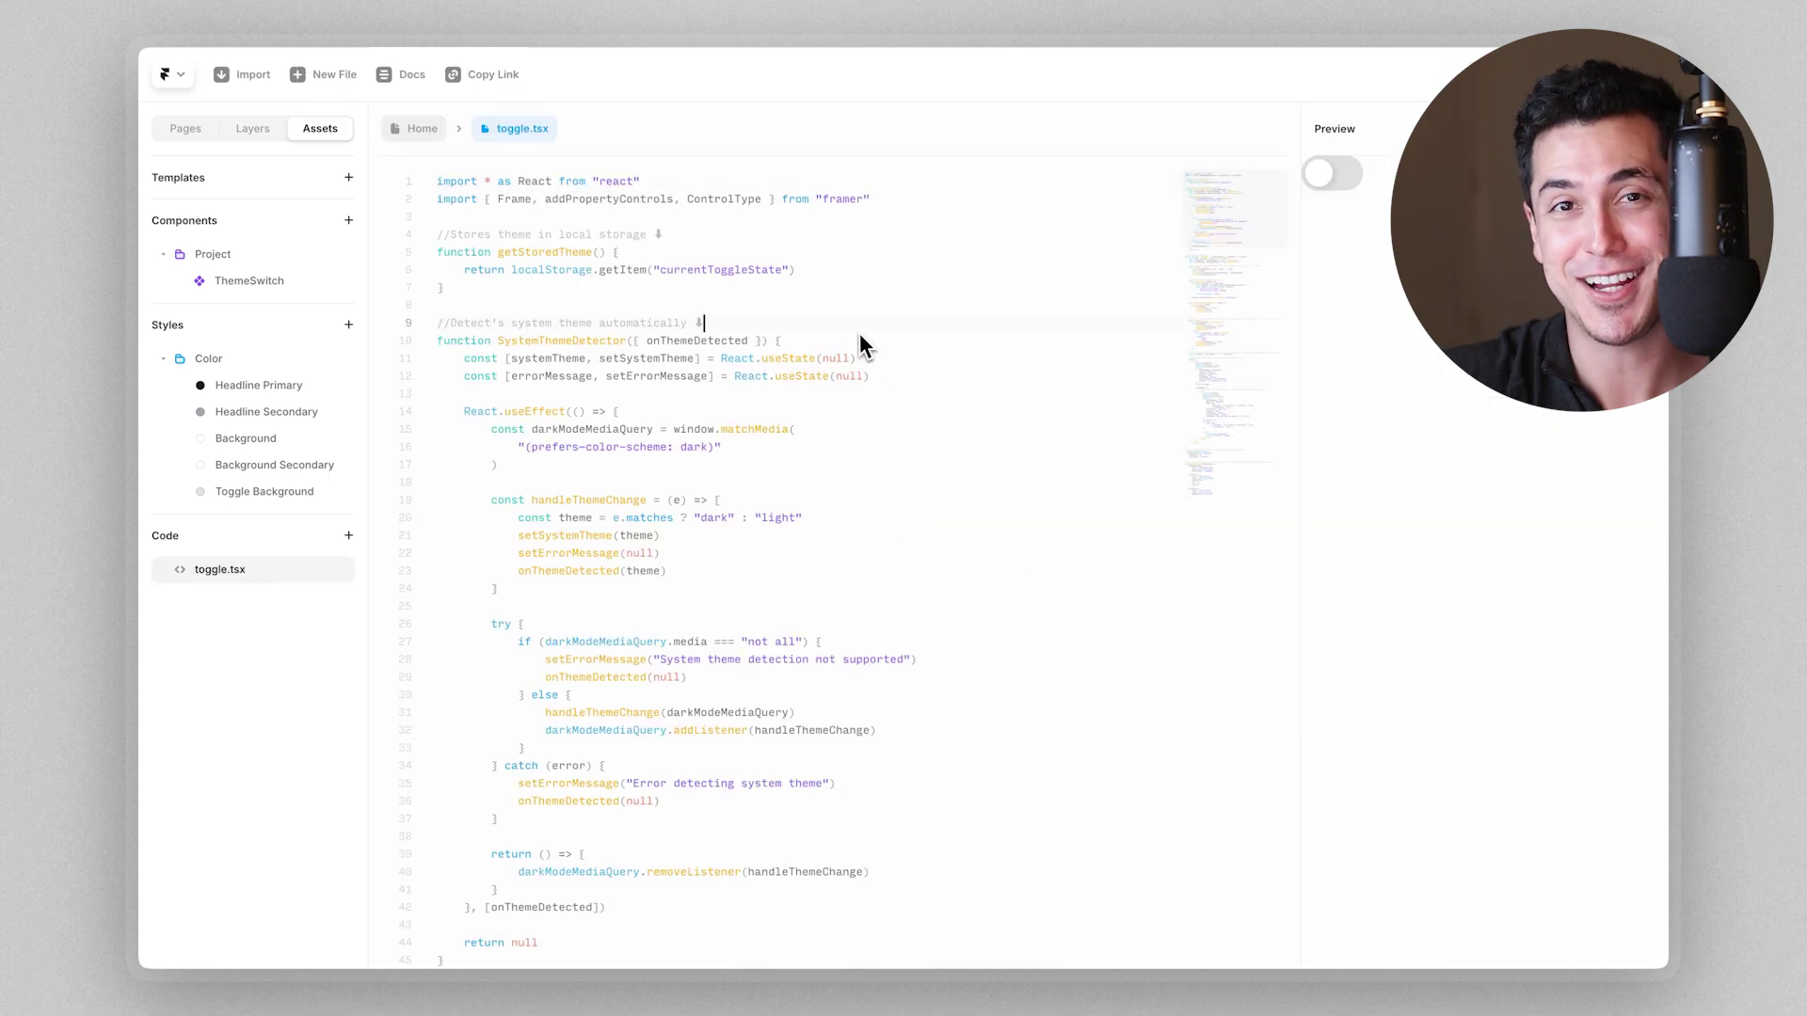
{"action": "left_click", "coordinate": [847, 290]}
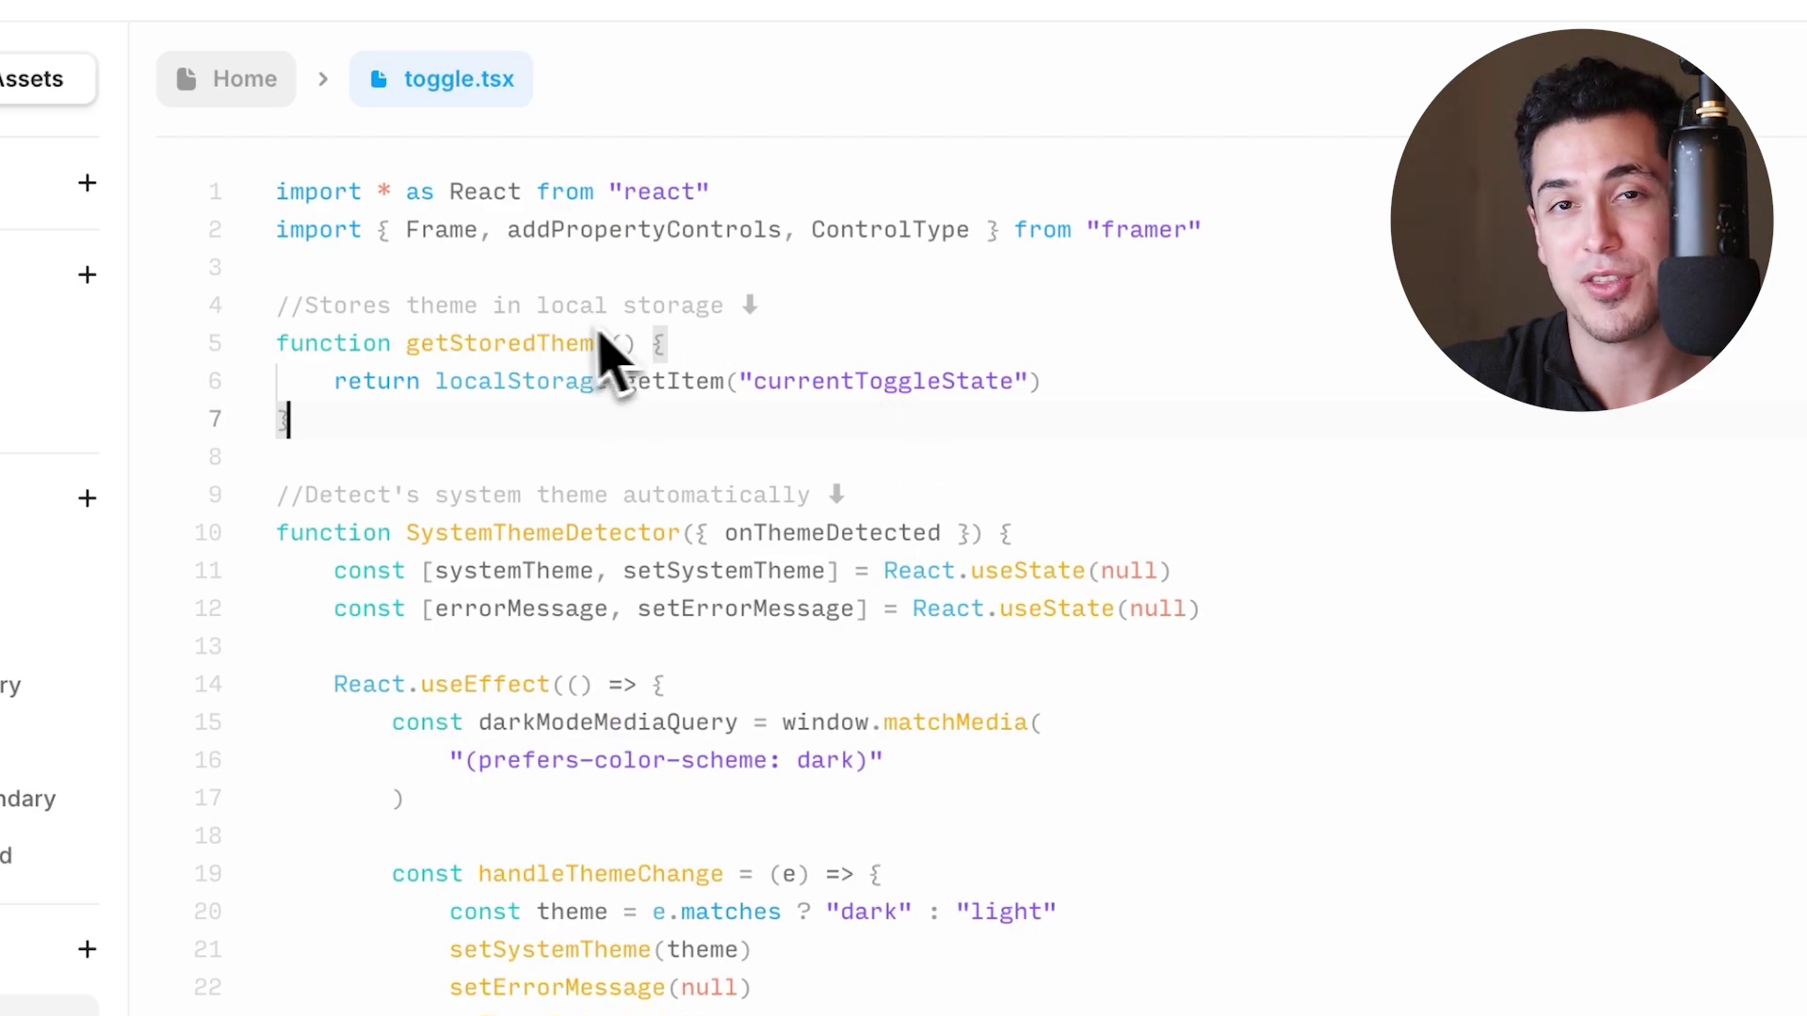
{"action": "scroll", "coordinate": [706, 453], "scroll_direction": "down", "scroll_amount": 3}
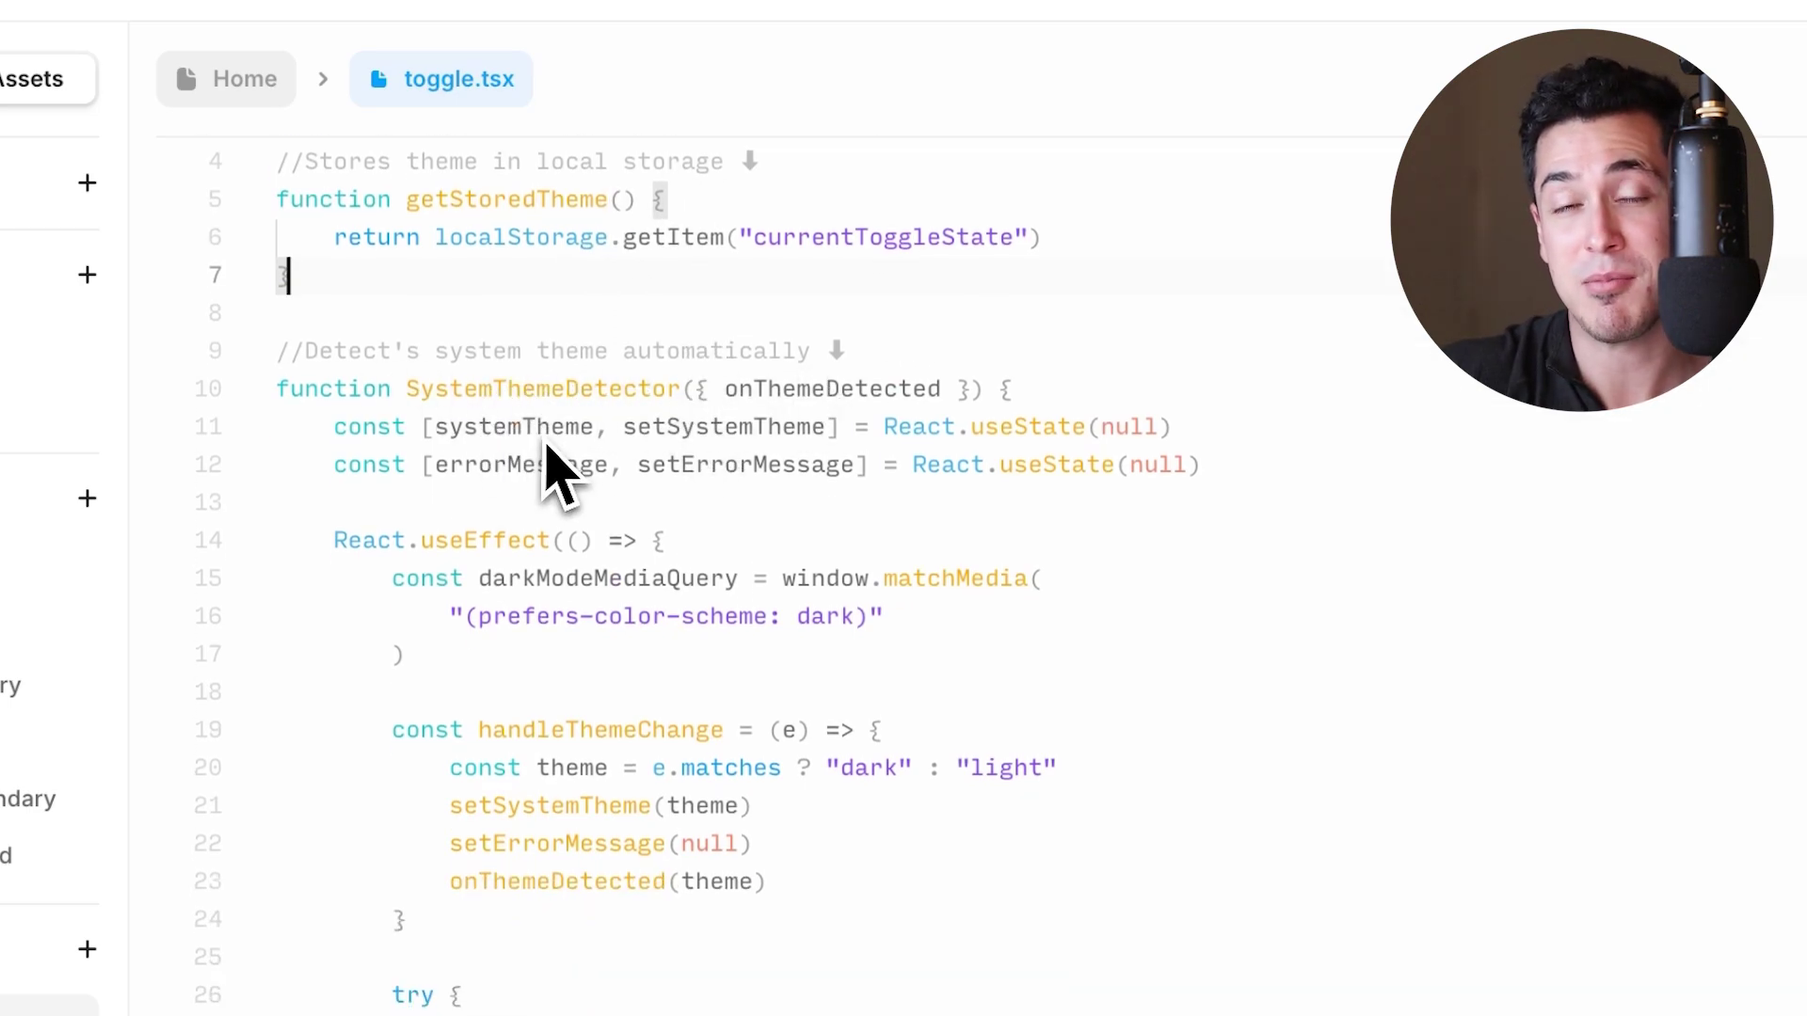
{"action": "scroll", "coordinate": [561, 475], "scroll_direction": "down", "scroll_amount": 10}
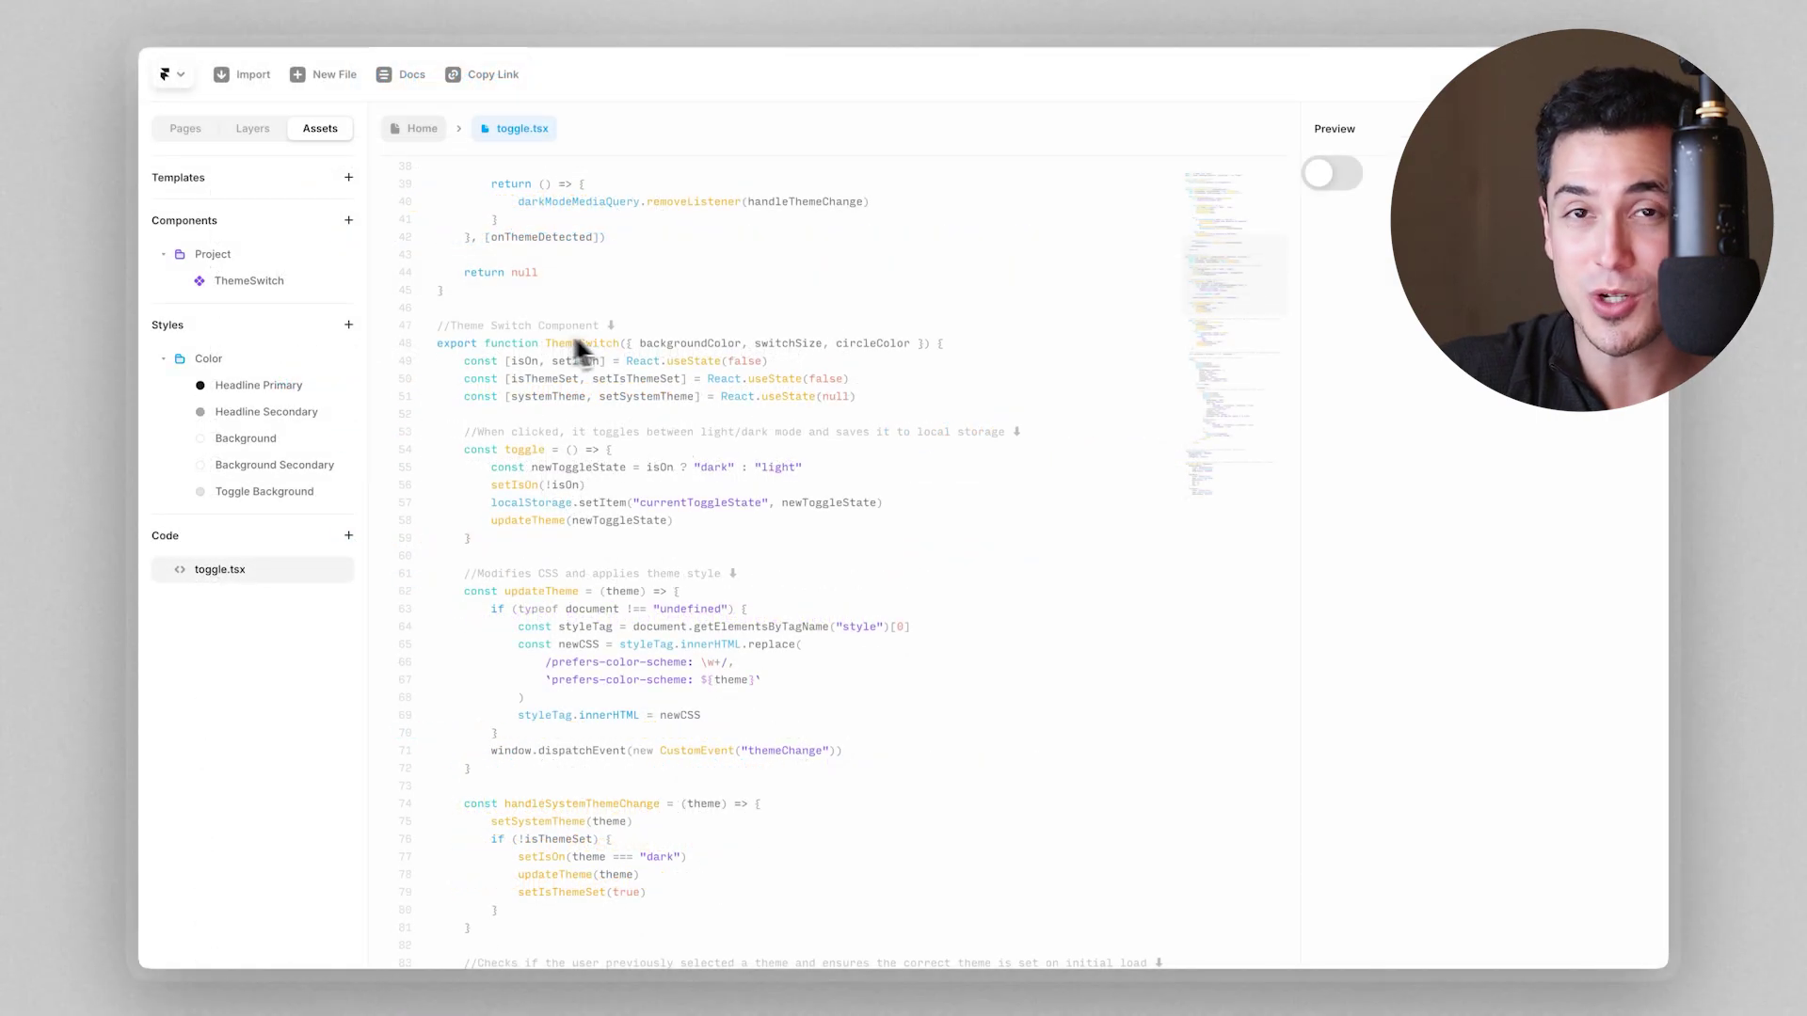
{"action": "scroll", "coordinate": [575, 459], "scroll_direction": "down", "scroll_amount": 9}
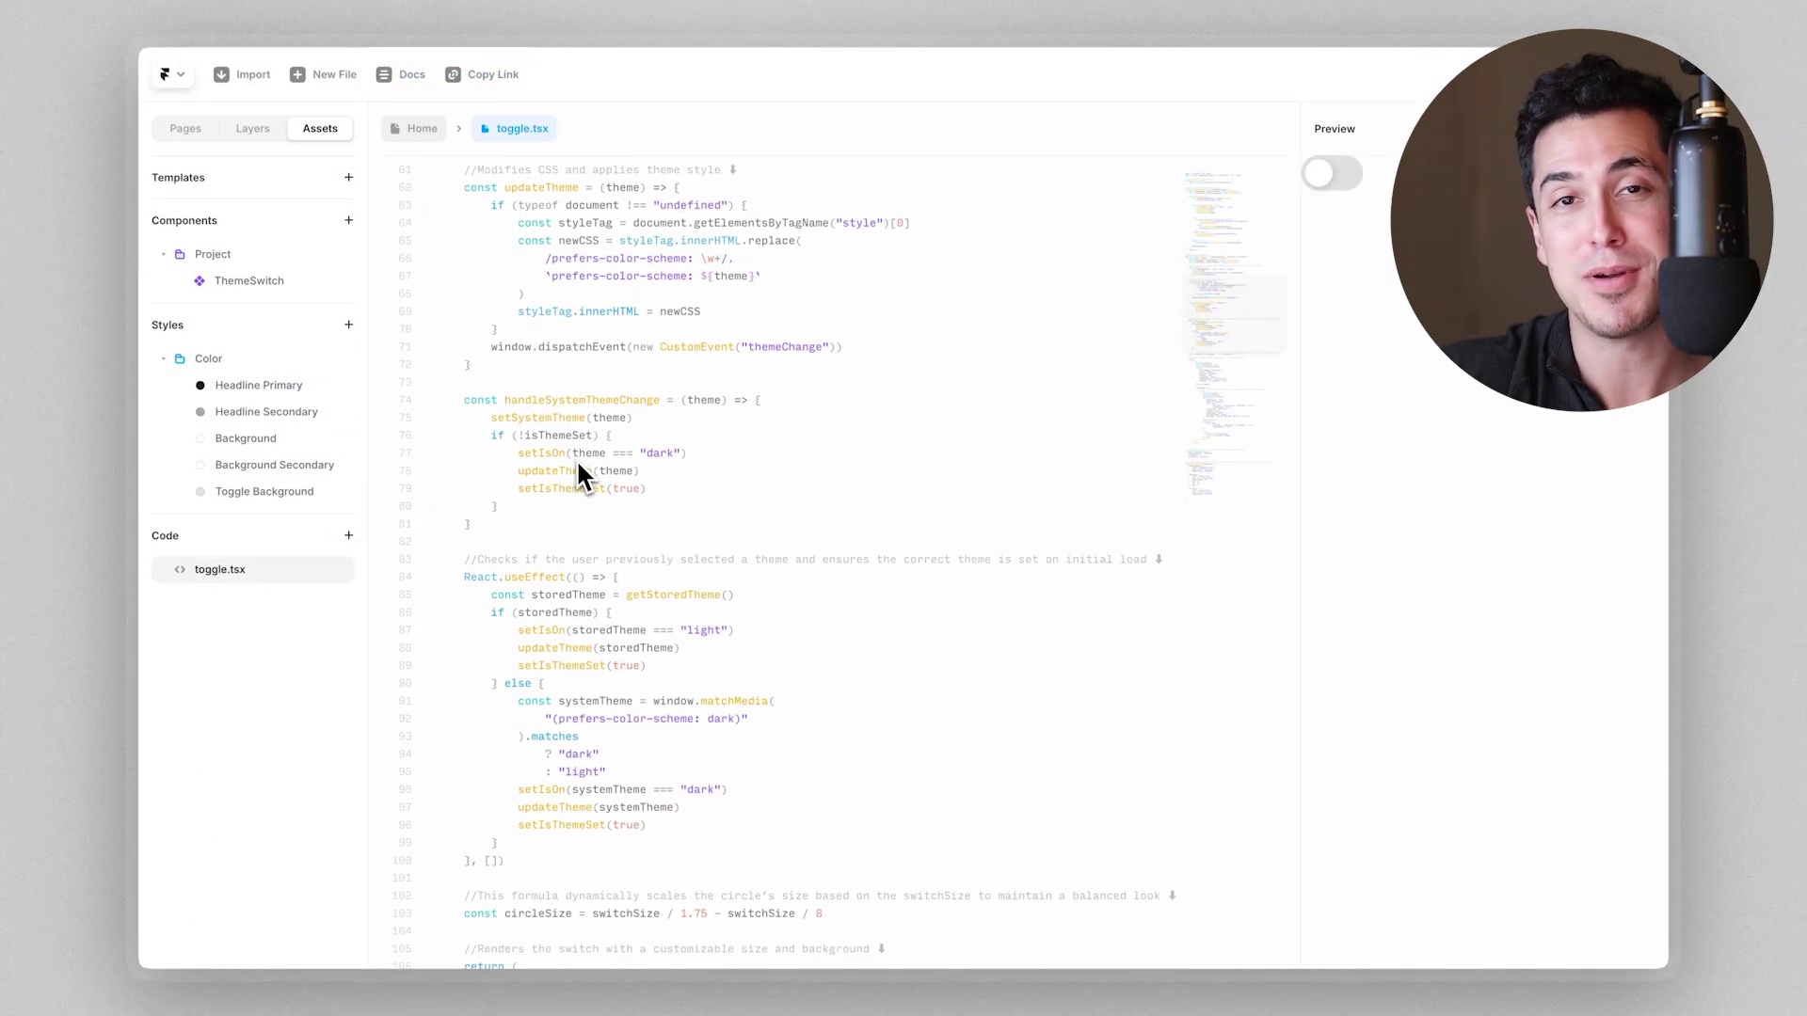
{"action": "scroll", "coordinate": [564, 443], "scroll_direction": "down", "scroll_amount": 5}
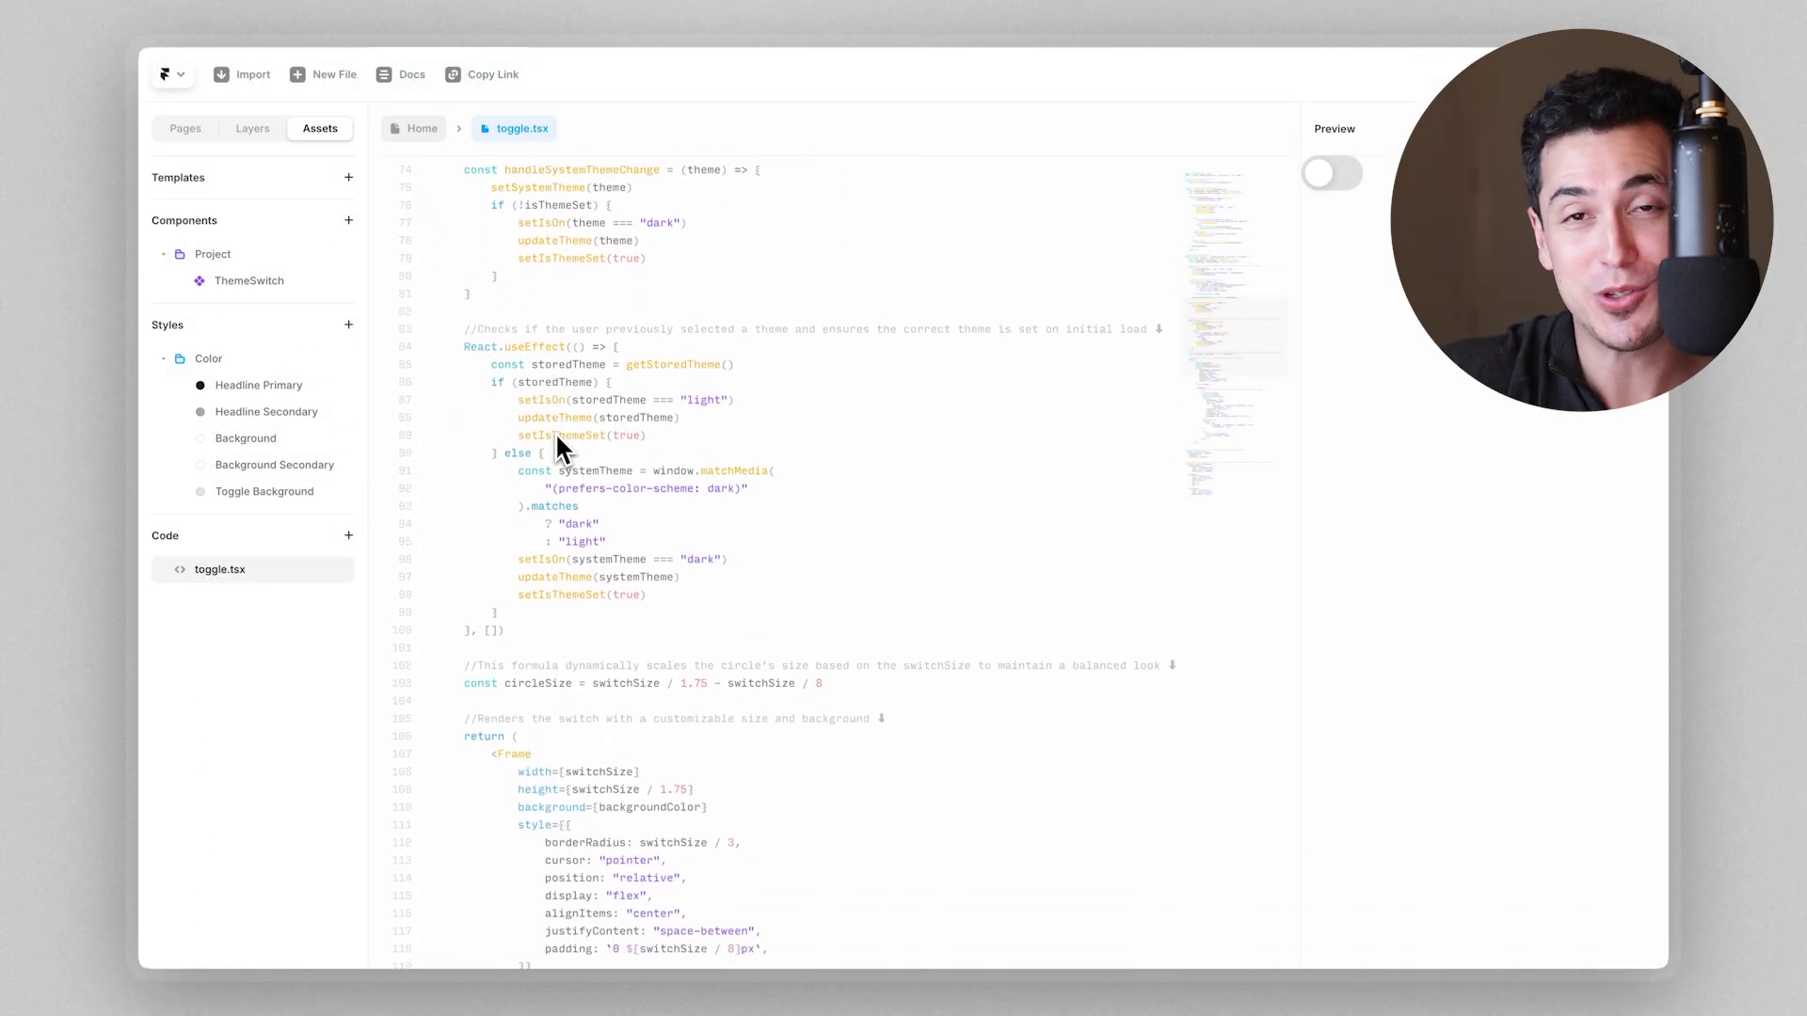
{"action": "scroll", "coordinate": [555, 446], "scroll_direction": "down", "scroll_amount": 2}
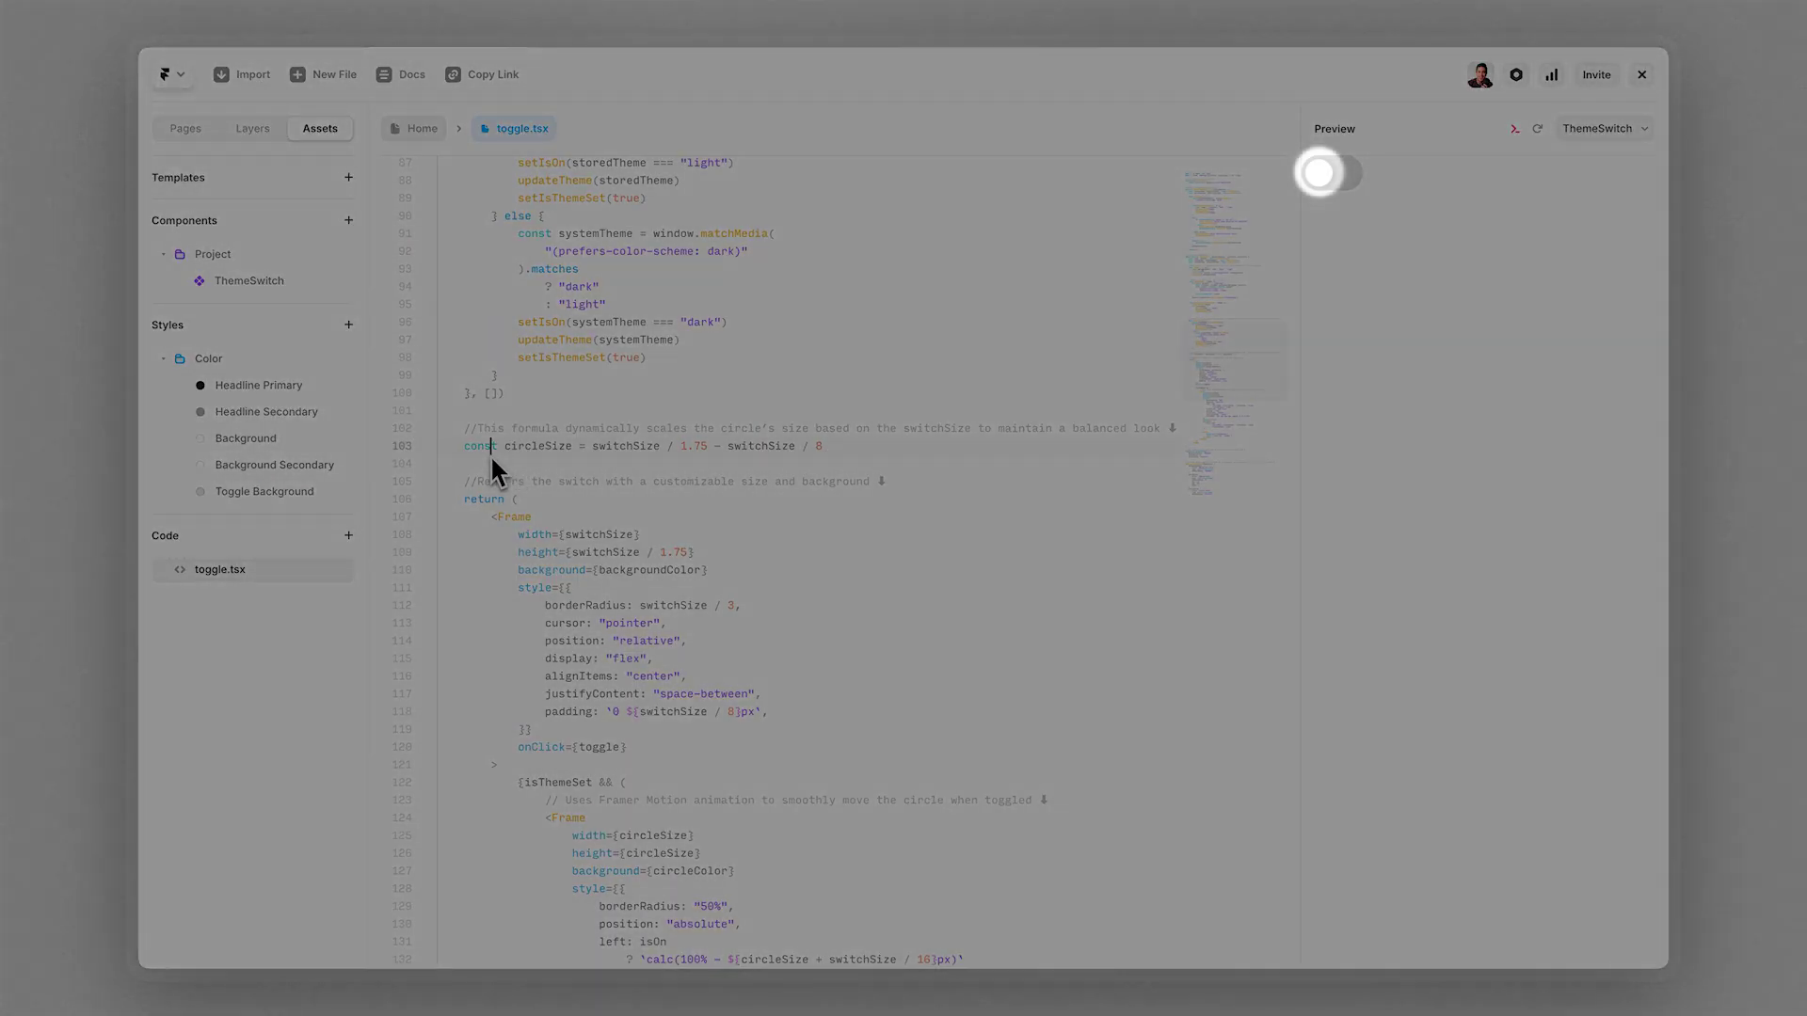
{"action": "left_click", "coordinate": [490, 450]}
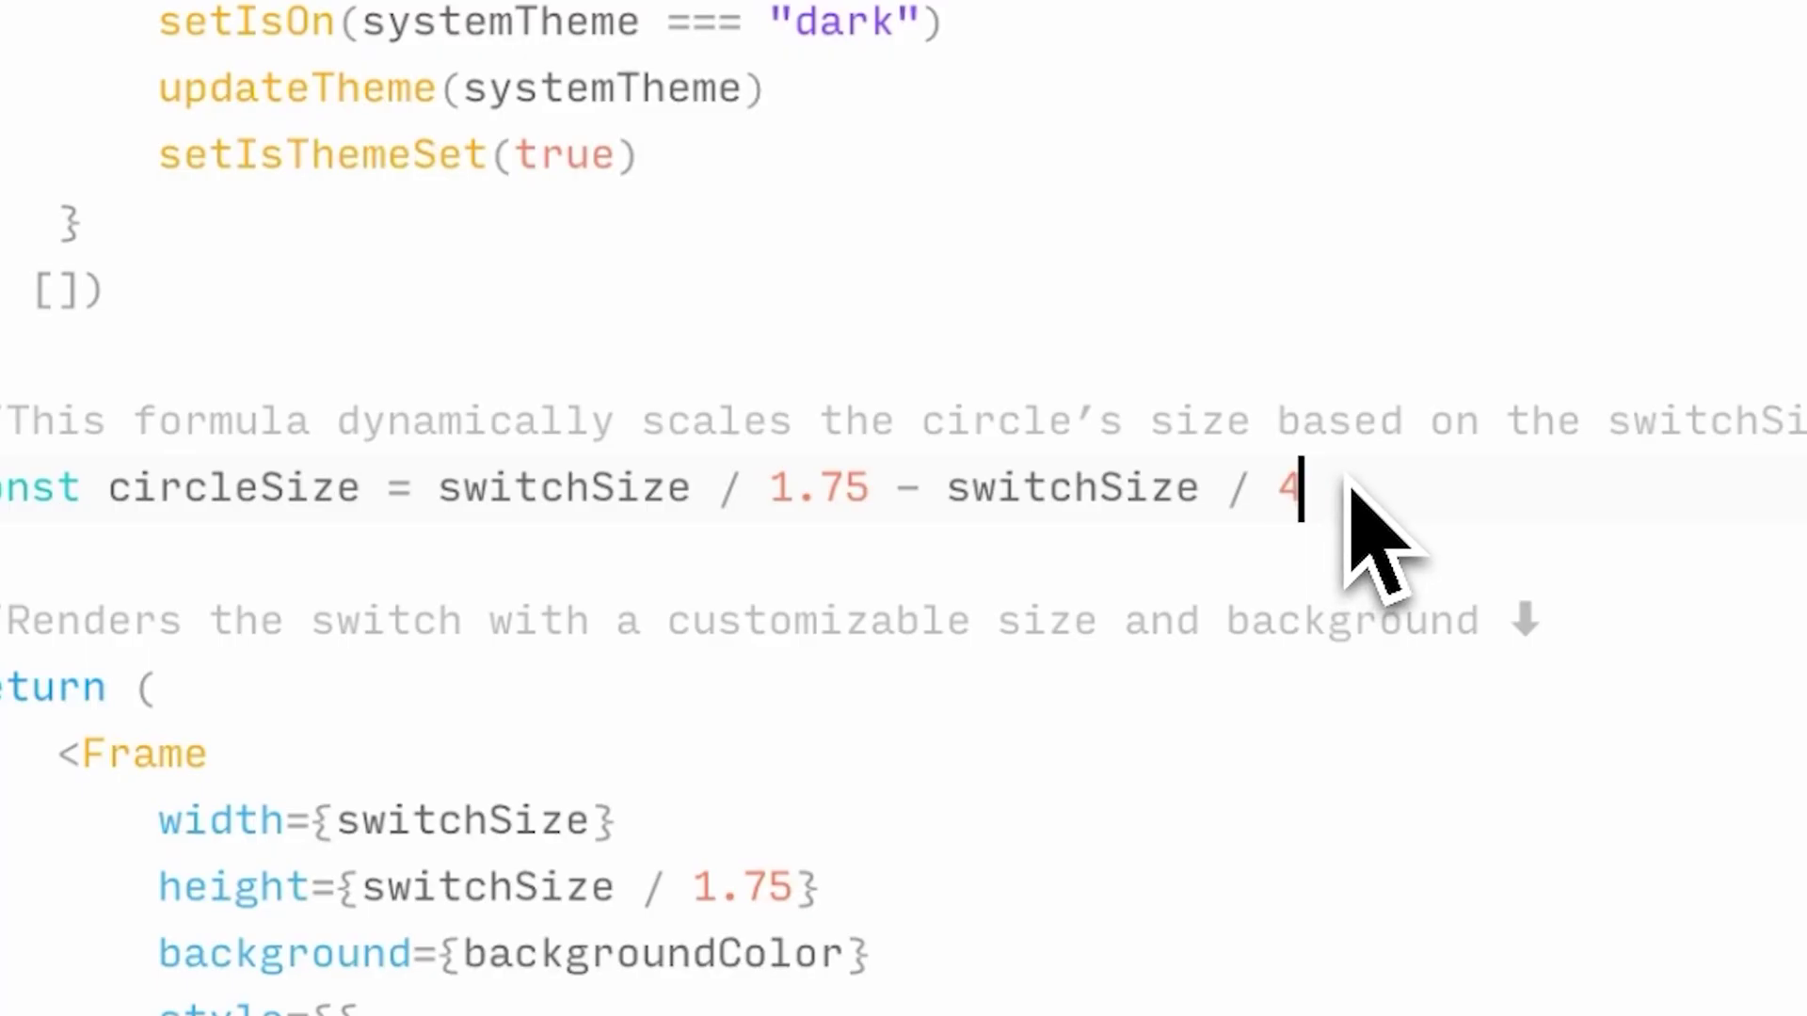
- Save toggle.tsx with the circle divisor at 4 for preview, then save again after restoring 8
{"action": "key", "text": "super+s"}
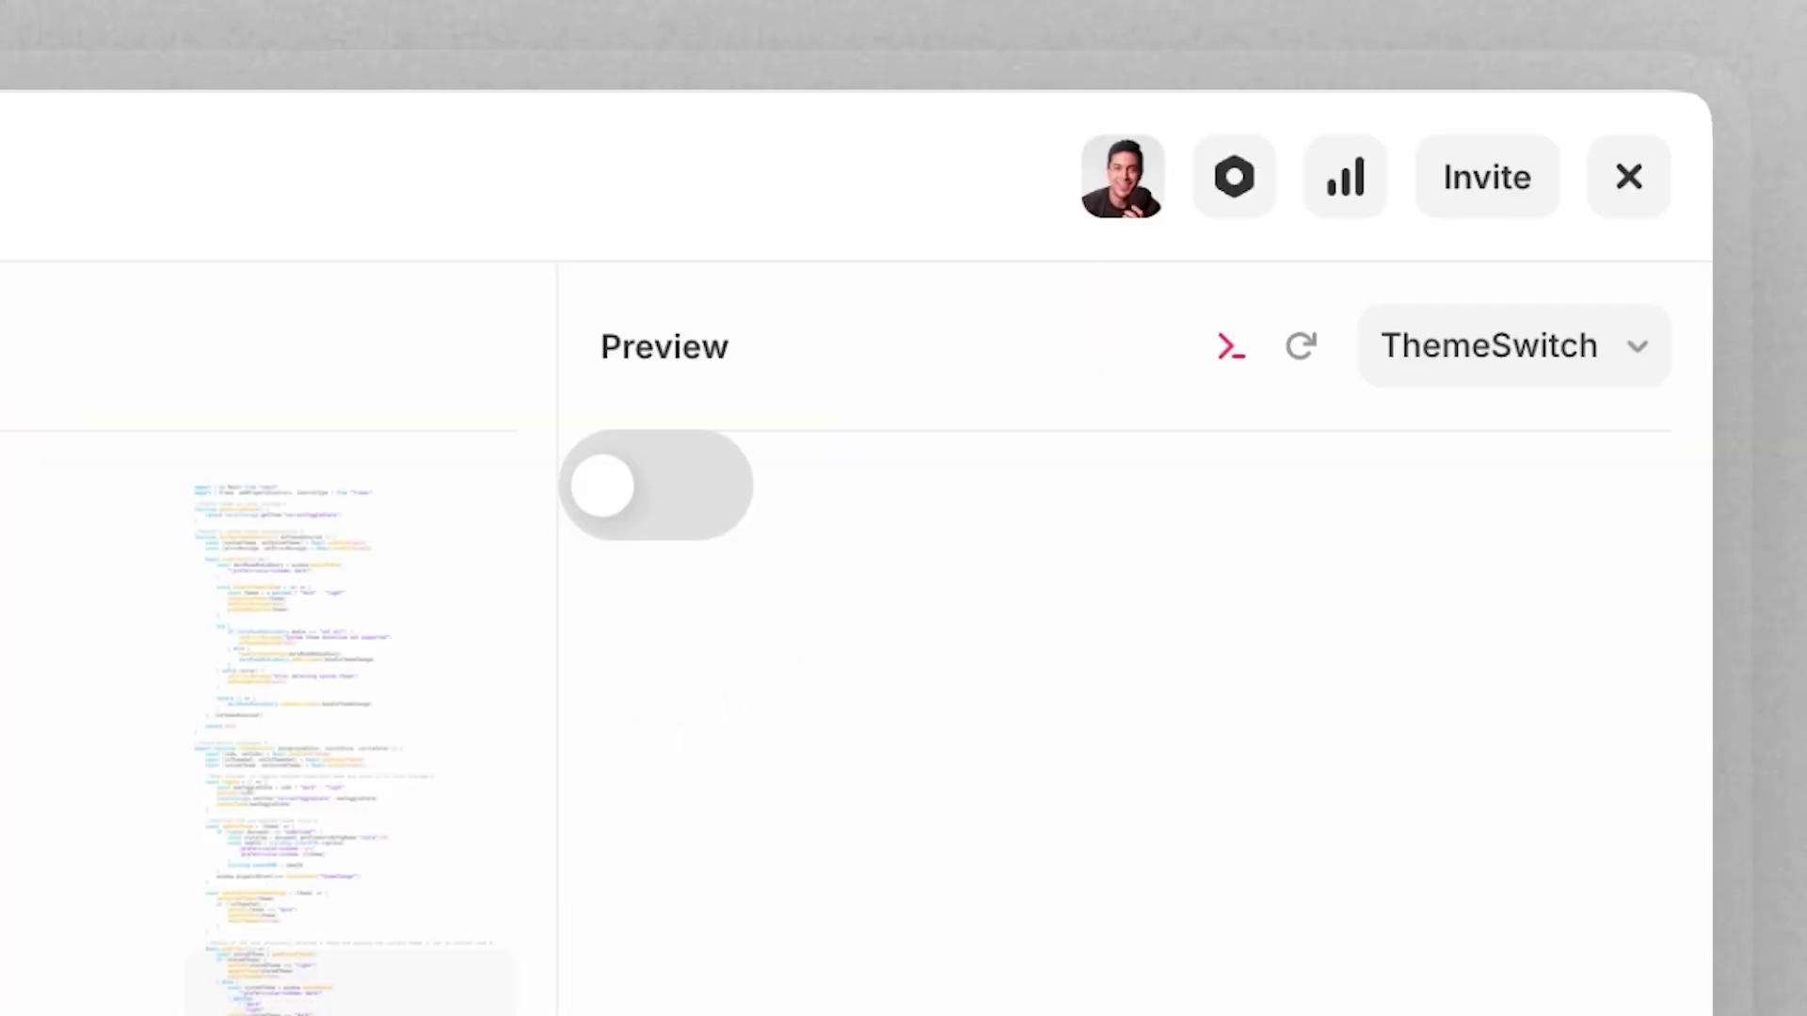
{"action": "key", "text": "super+s"}
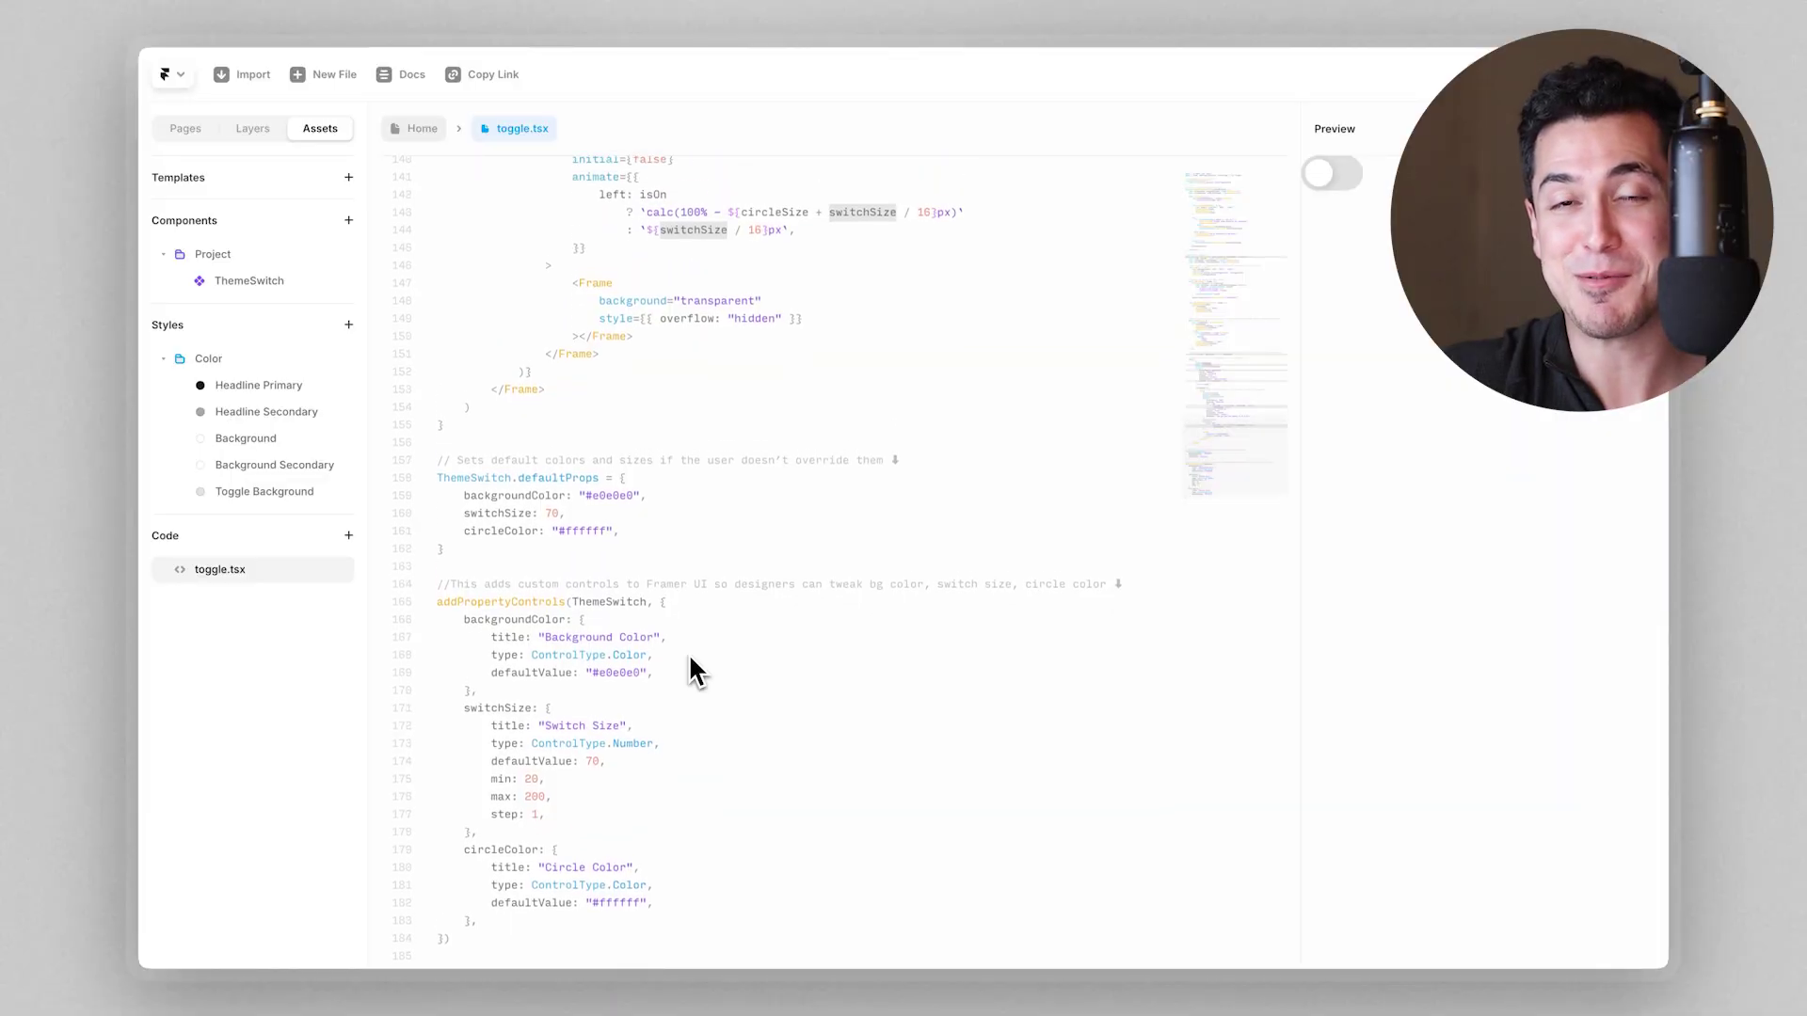
{"action": "scroll", "coordinate": [690, 659], "scroll_direction": "up", "scroll_amount": 10}
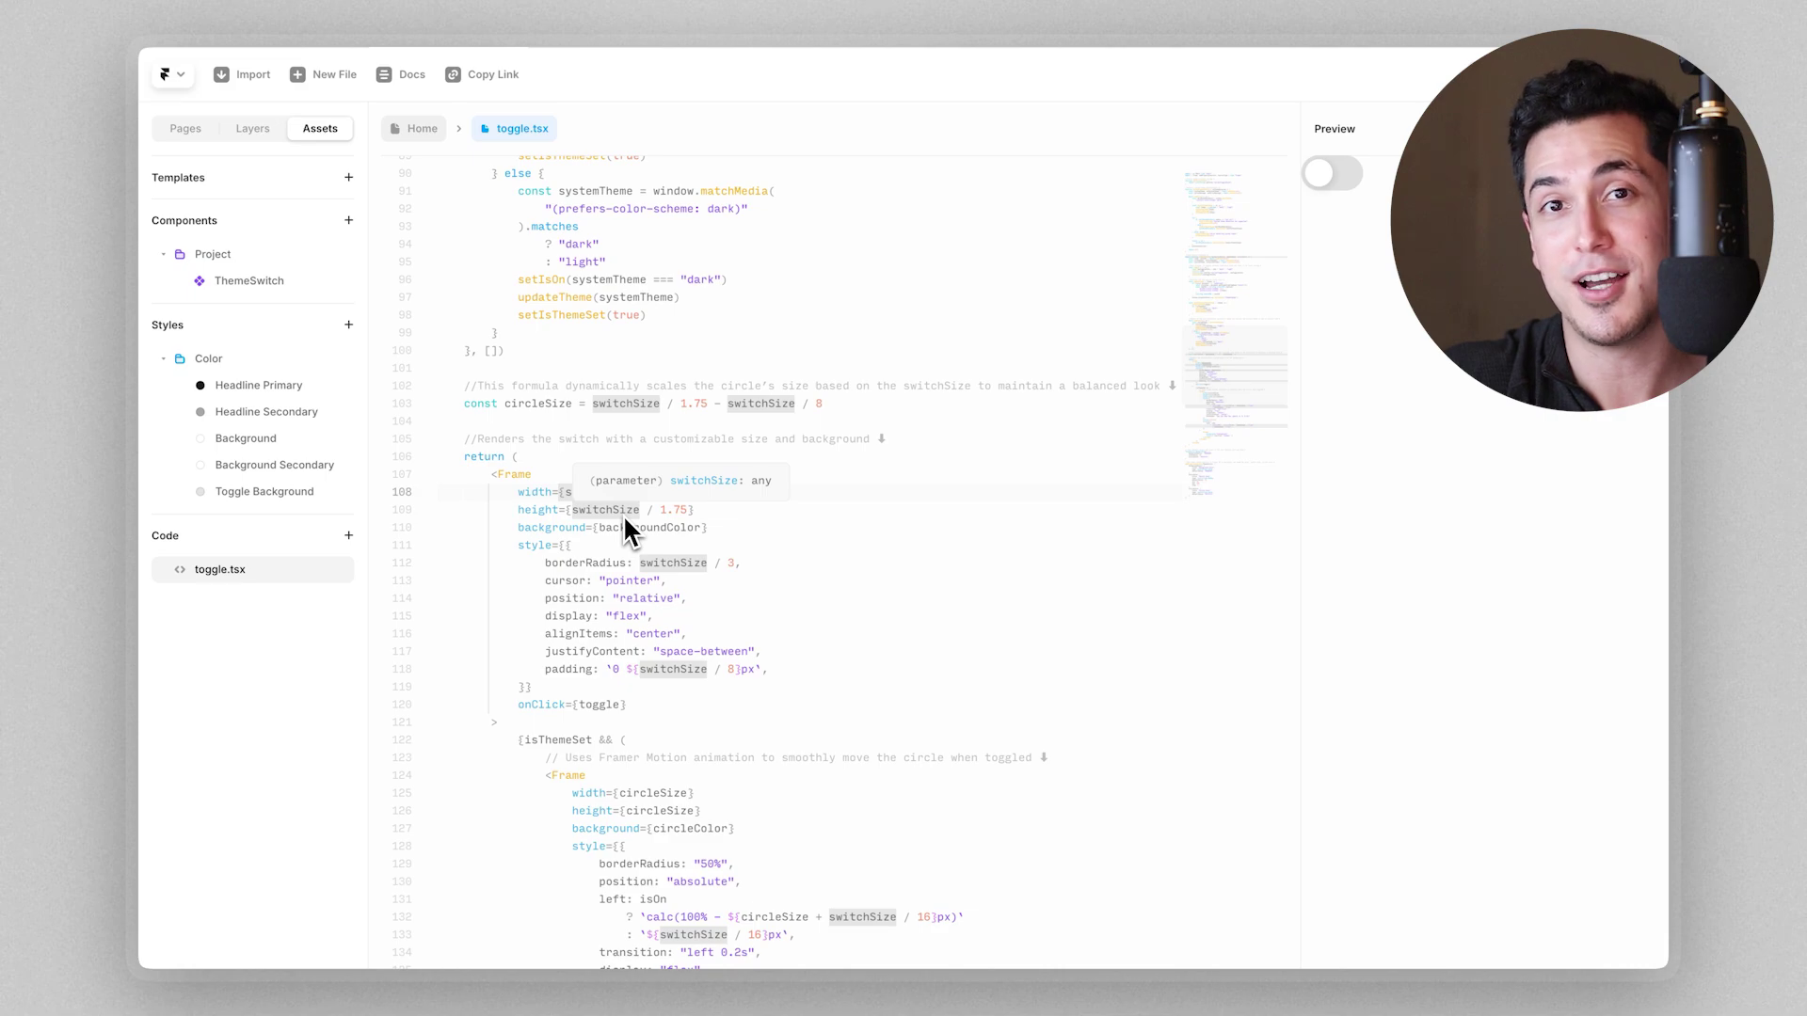
{"action": "left_click", "coordinate": [676, 516]}
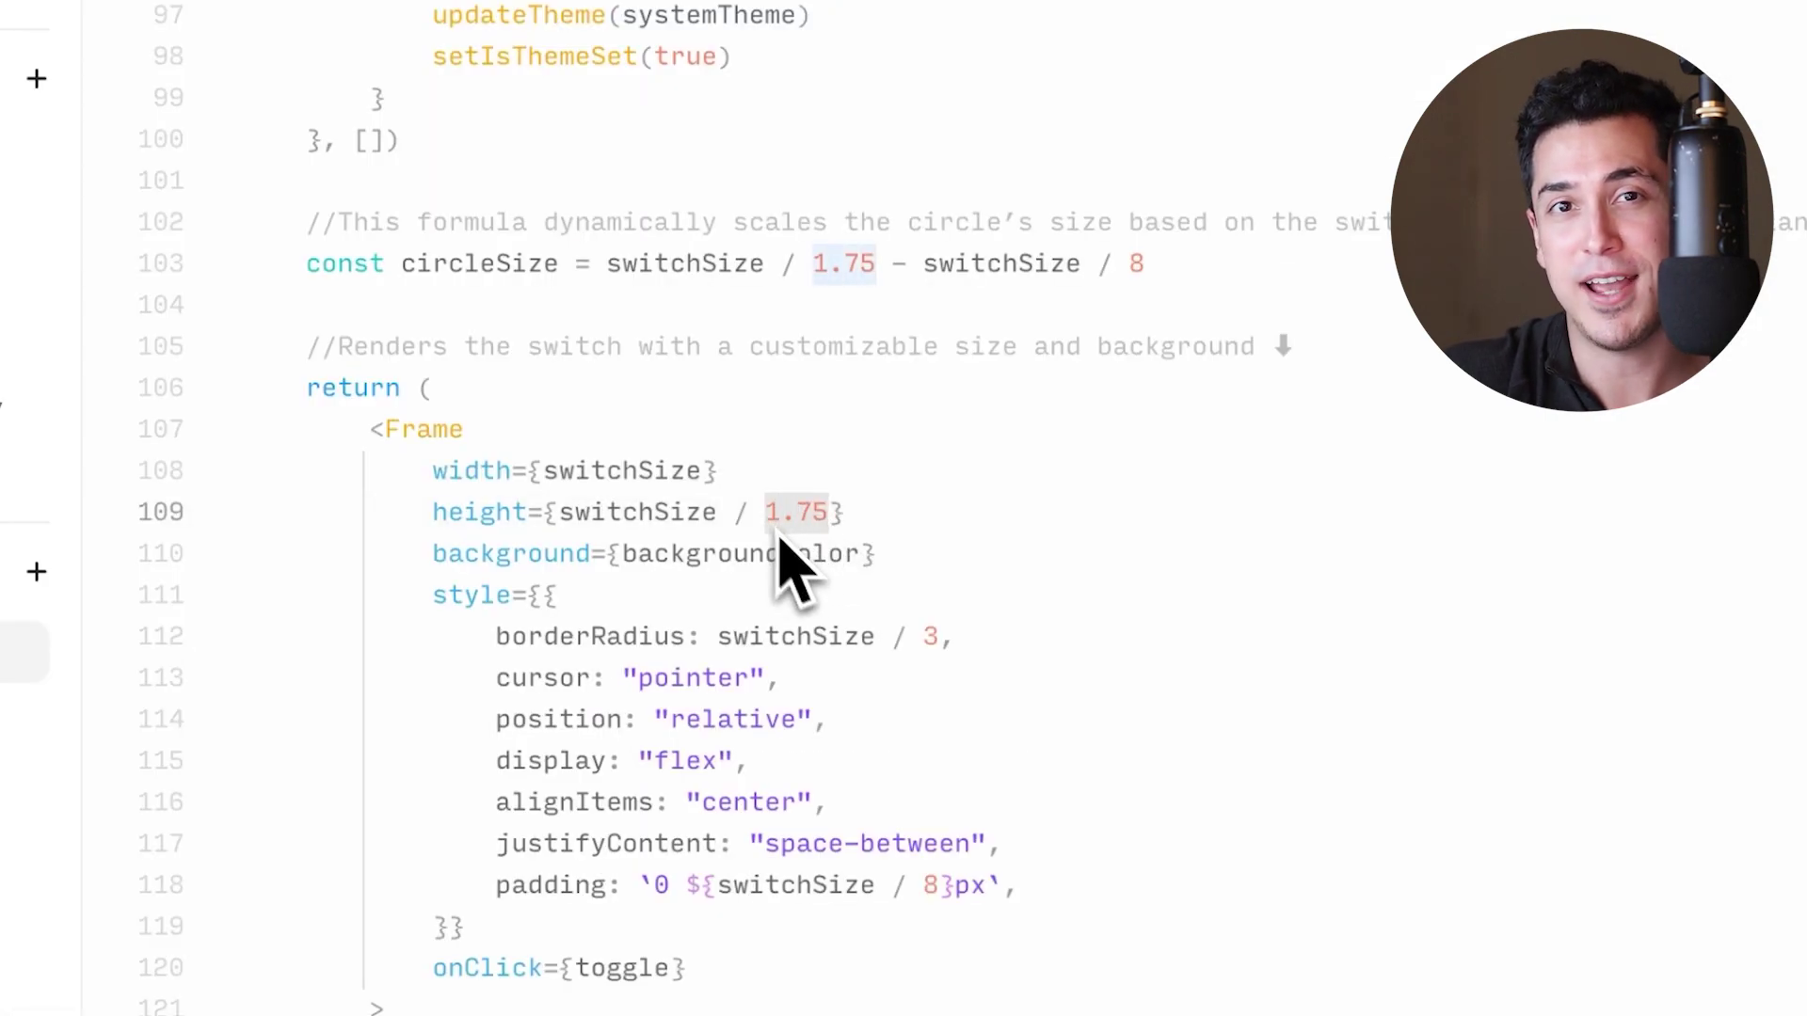
{"action": "left_click", "coordinate": [943, 652]}
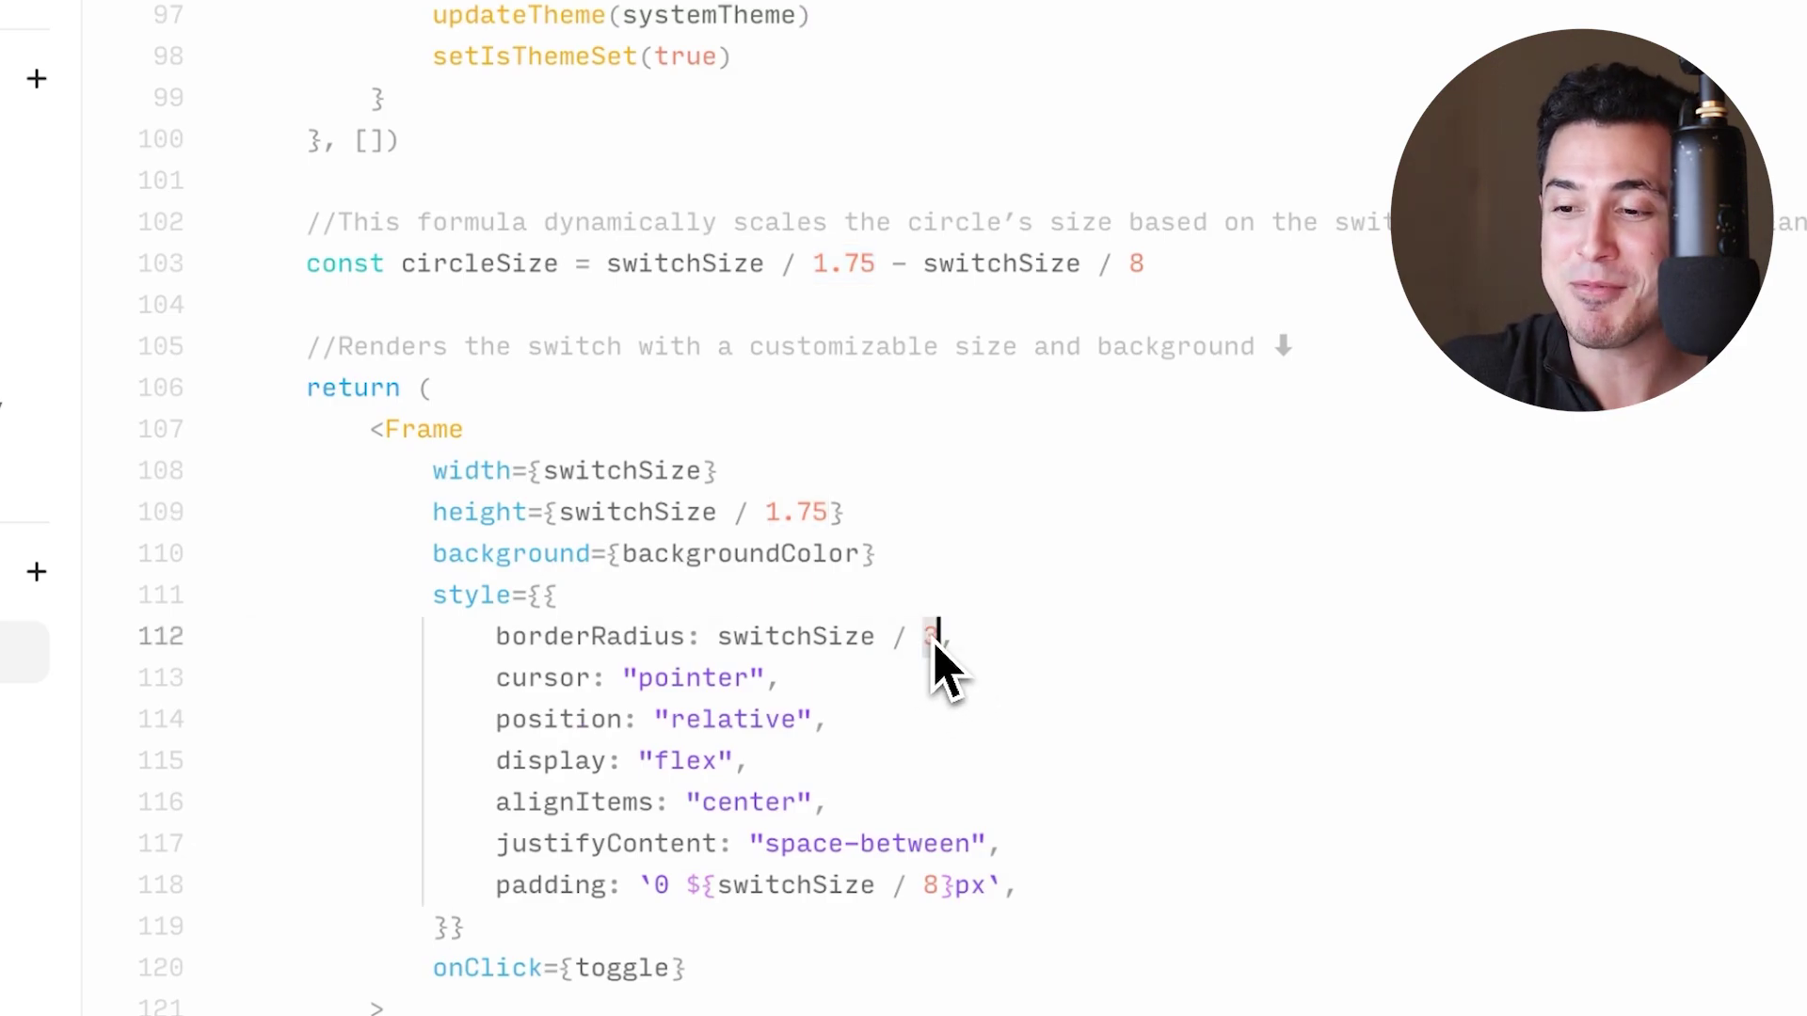
{"action": "left_click", "coordinate": [926, 889]}
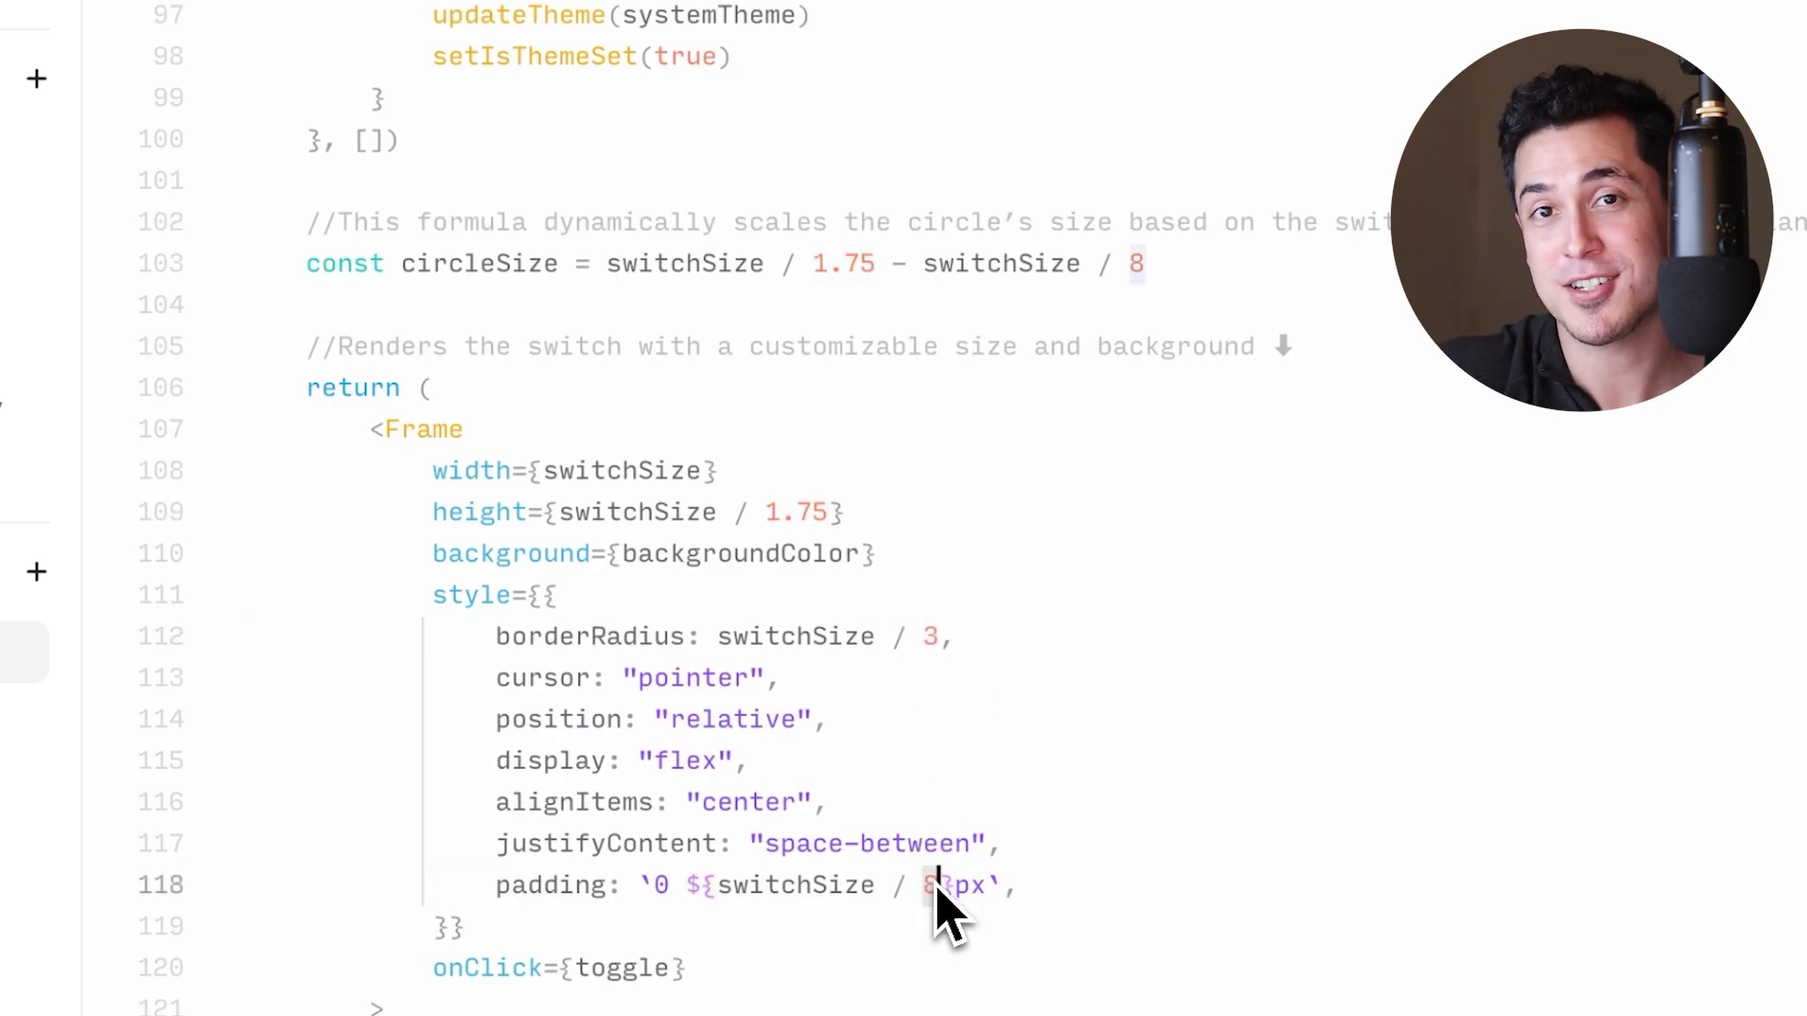
{"action": "left_click", "coordinate": [1142, 263]}
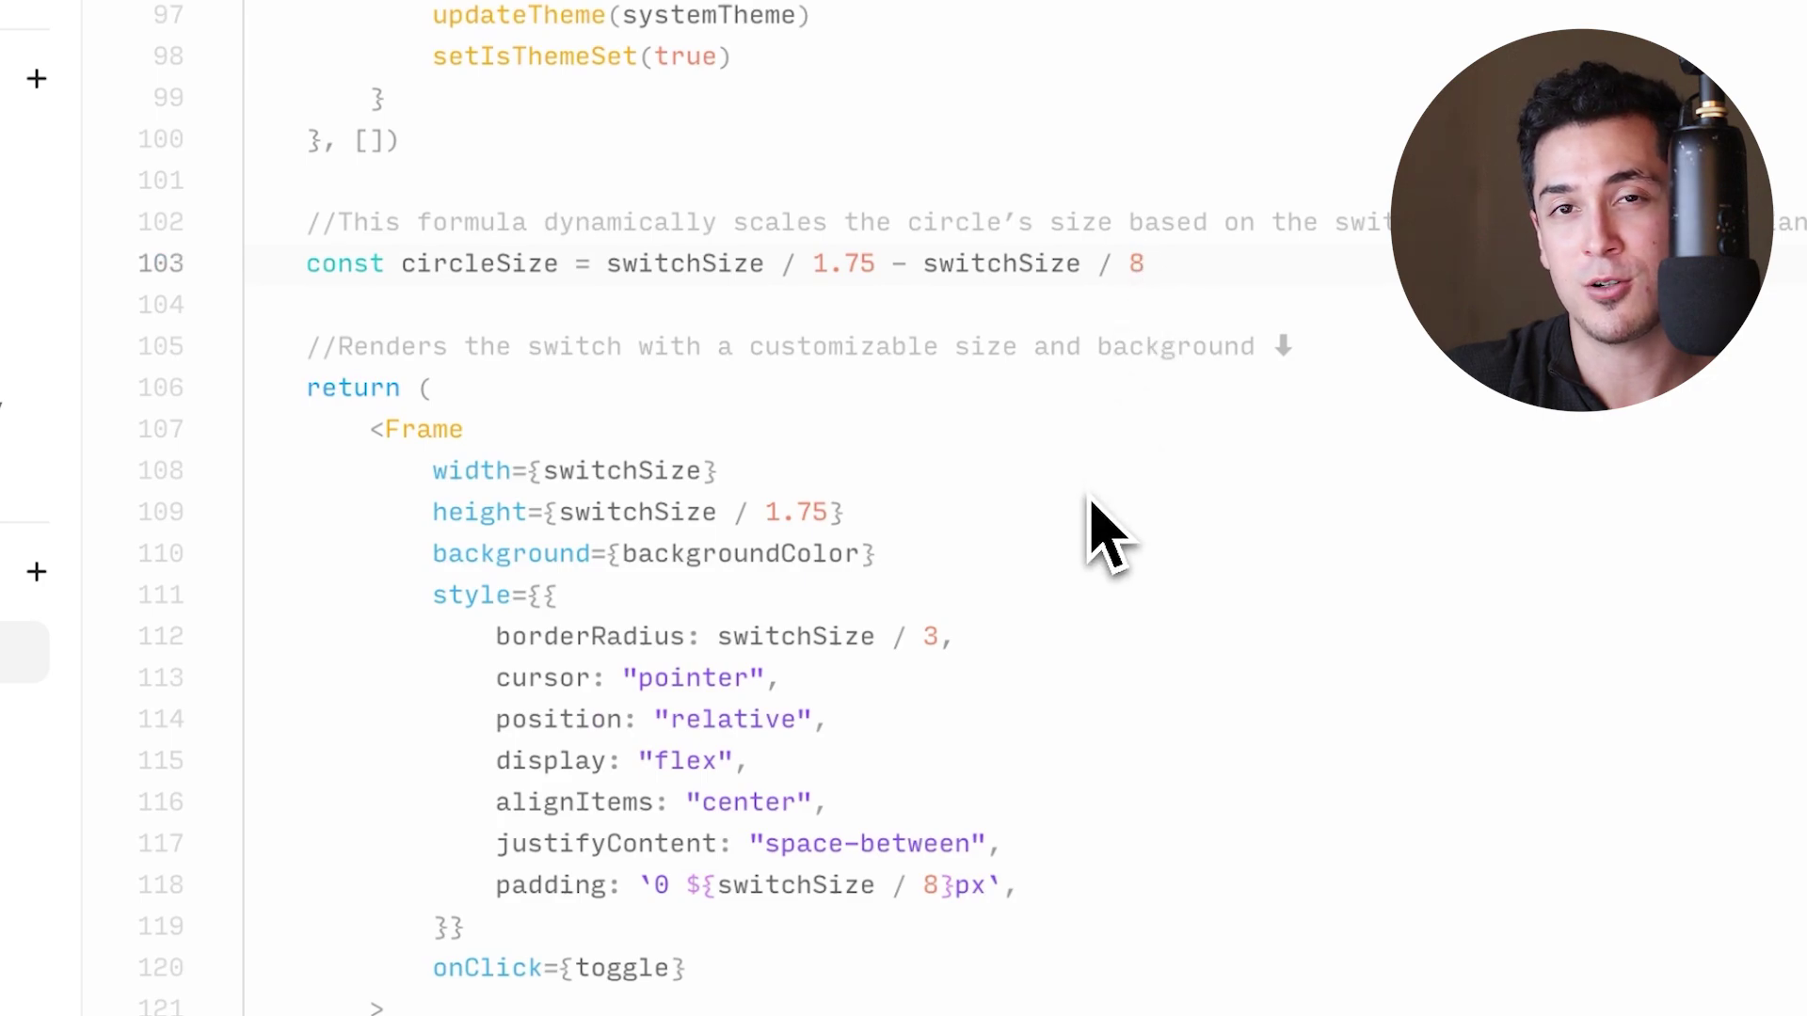
{"action": "scroll", "coordinate": [1092, 510], "scroll_direction": "down", "scroll_amount": 8}
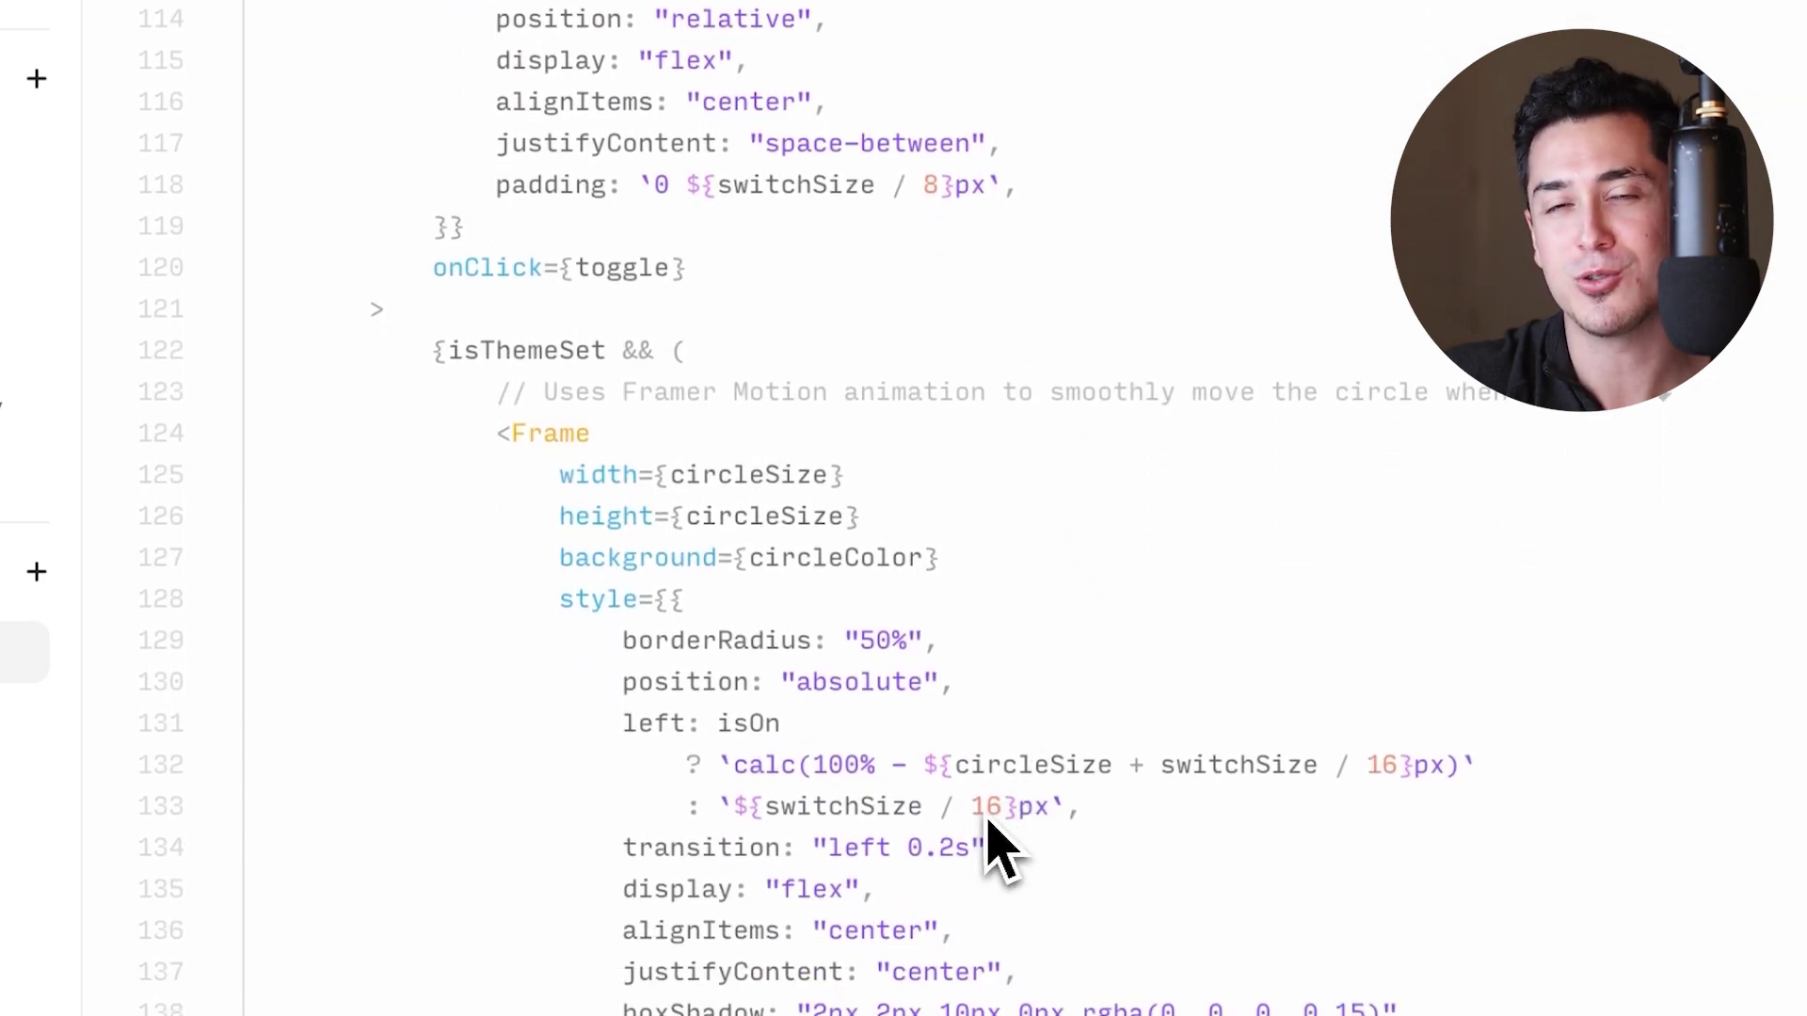
{"action": "left_click", "coordinate": [982, 812]}
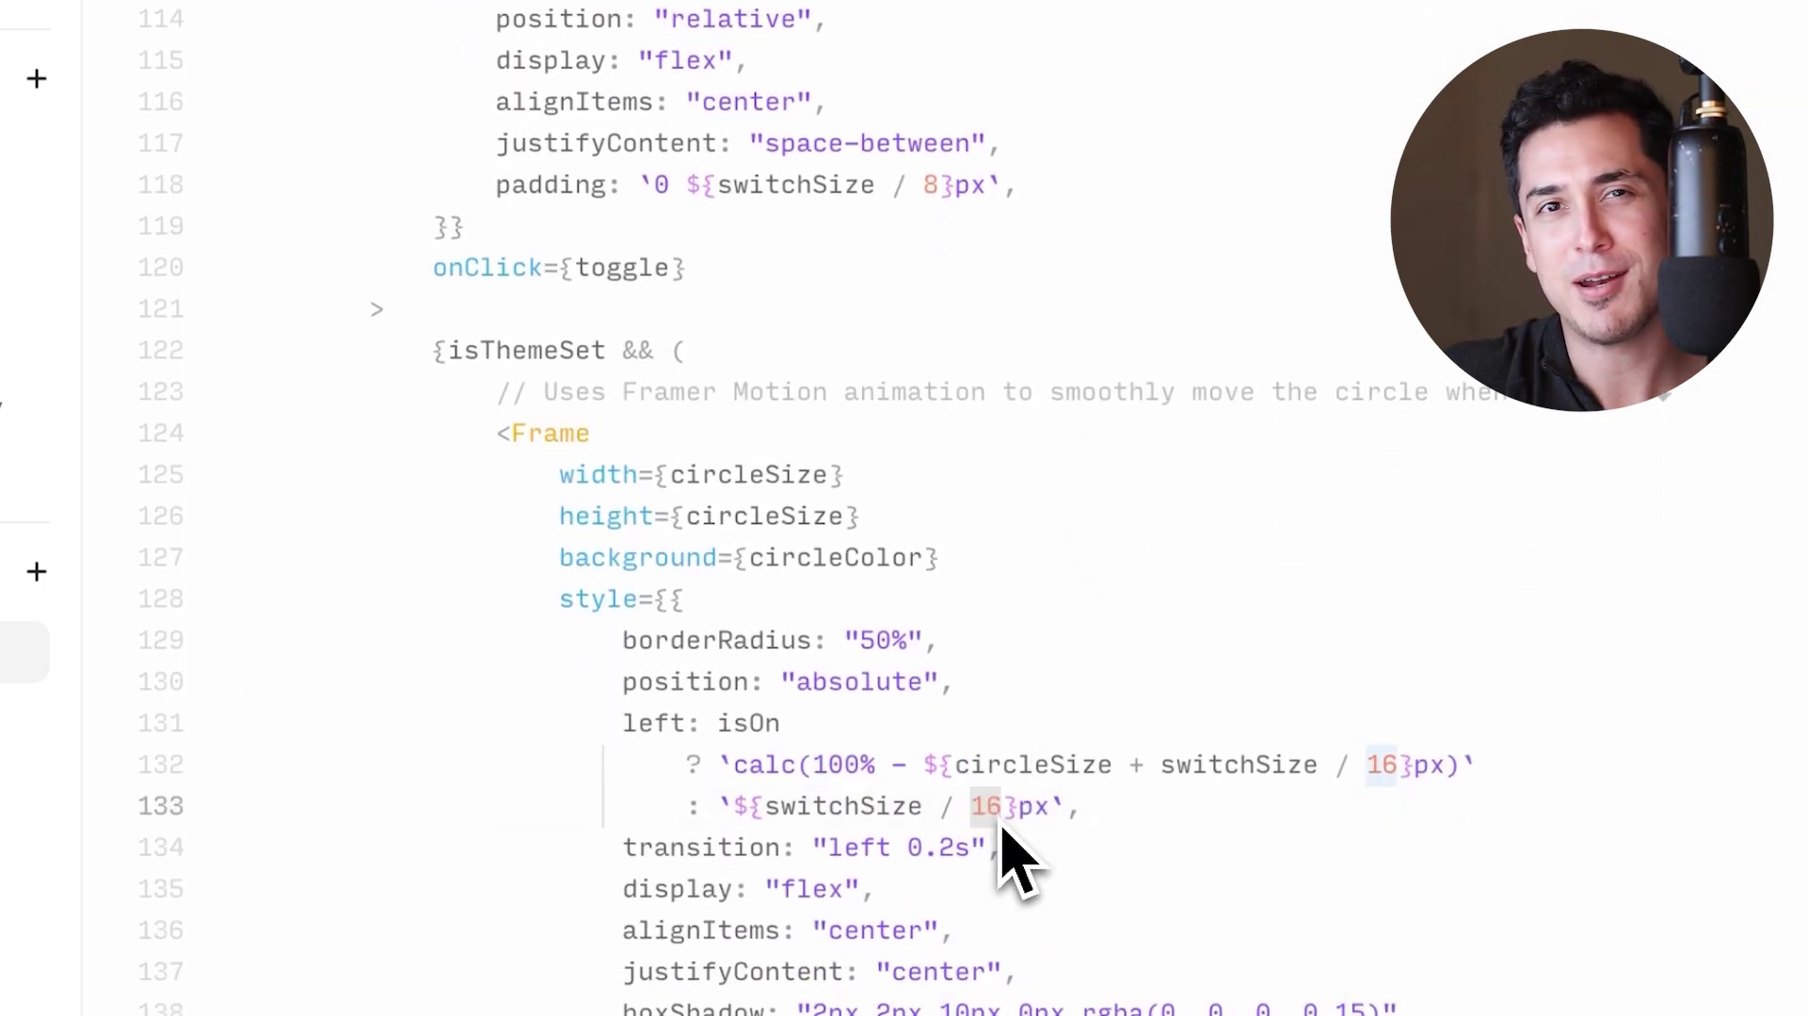
{"action": "left_click", "coordinate": [976, 687]}
{"action": "scroll", "coordinate": [932, 753], "scroll_direction": "down", "scroll_amount": 3}
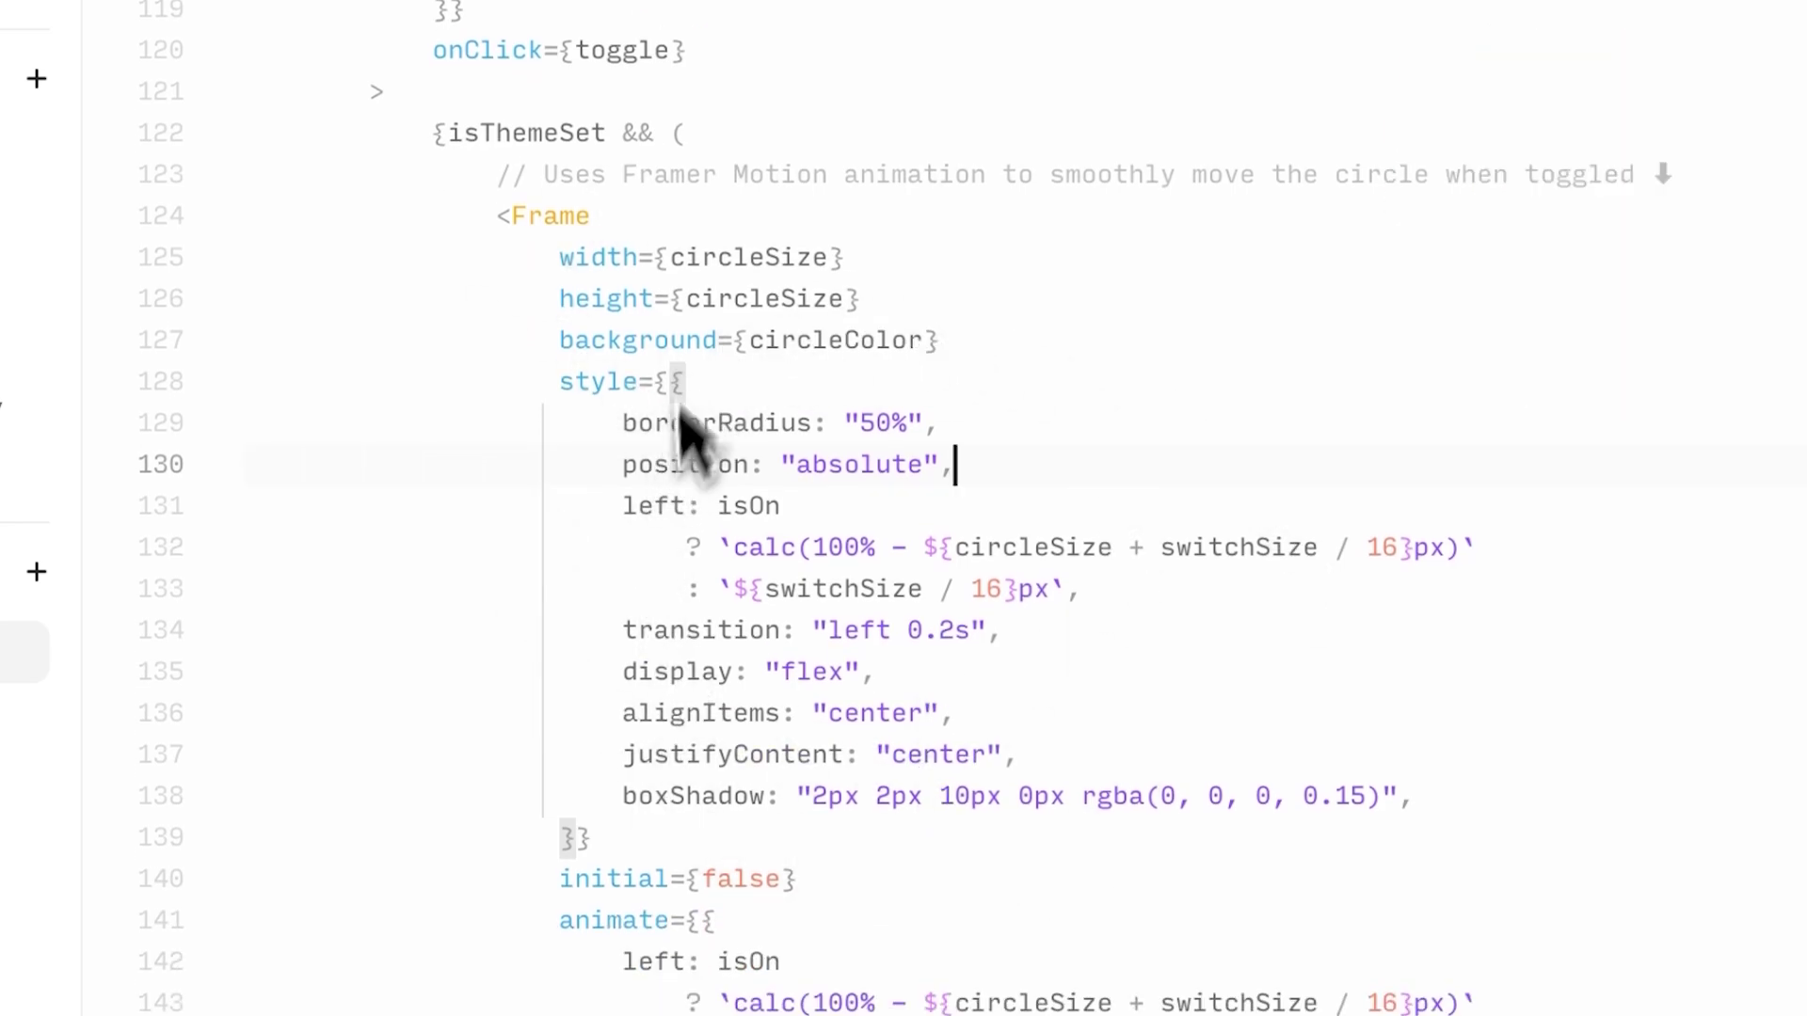
{"action": "left_click", "coordinate": [679, 259]}
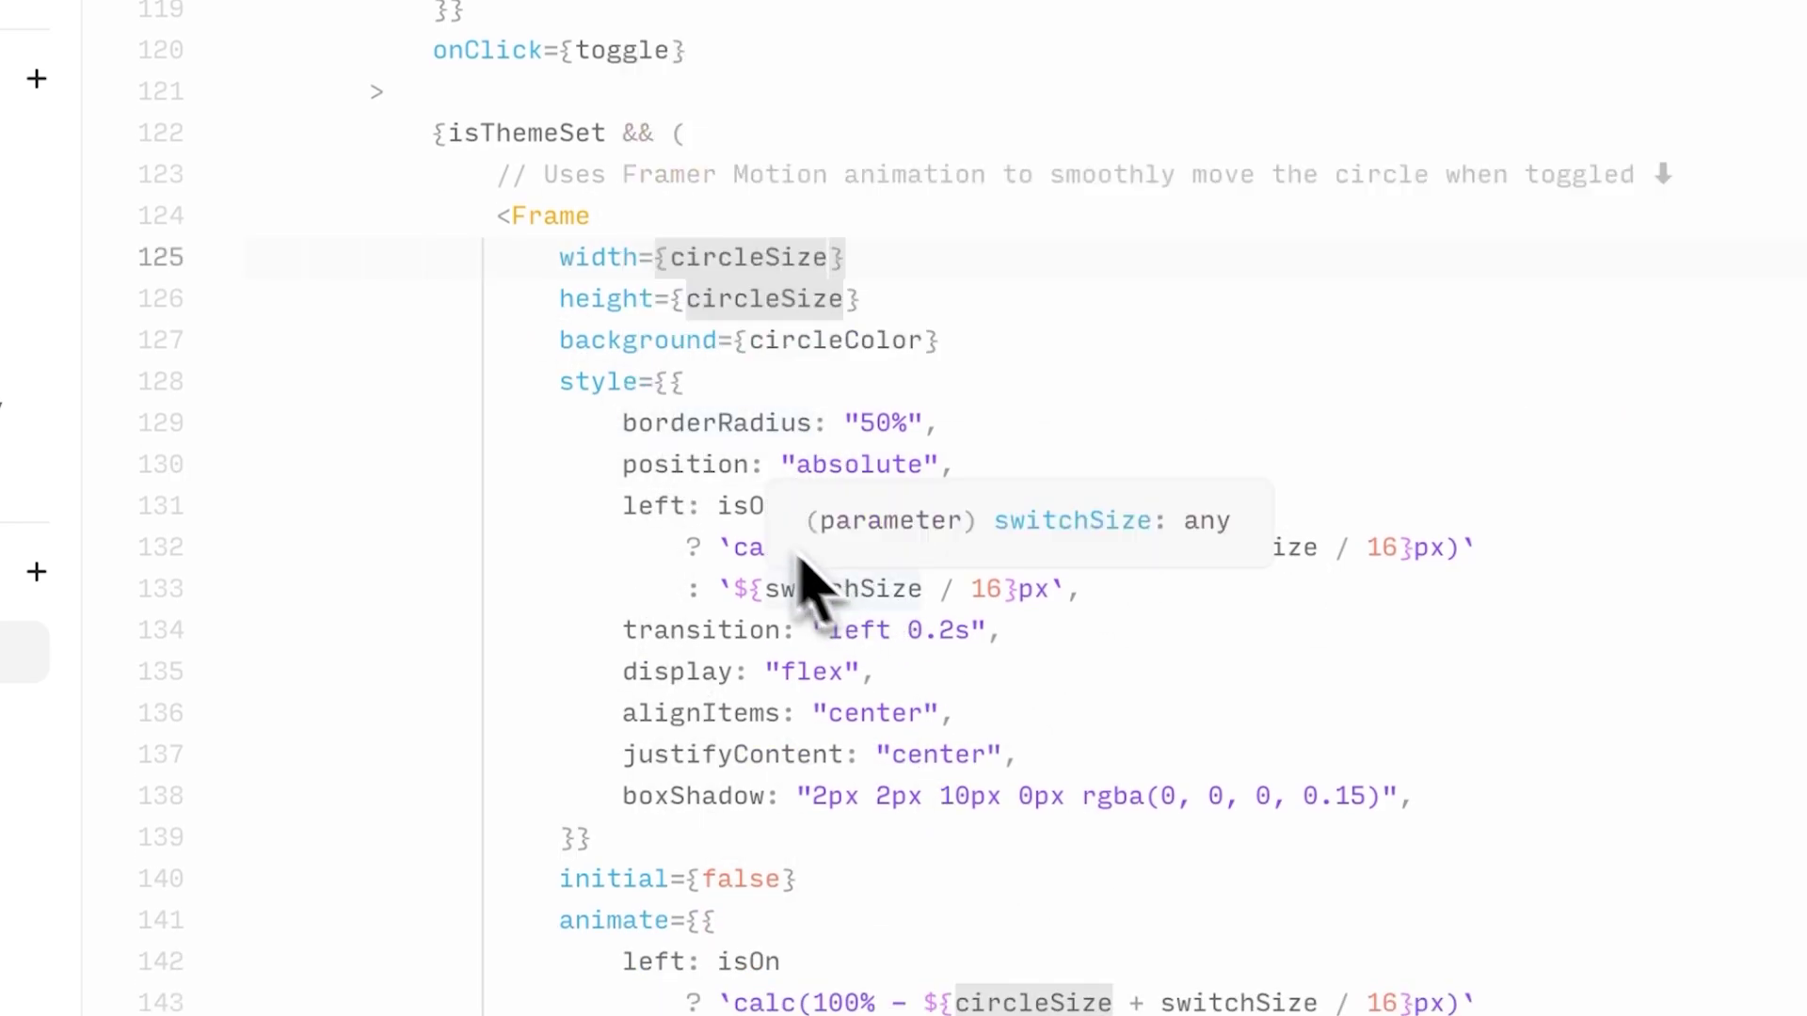
{"action": "left_click", "coordinate": [689, 635]}
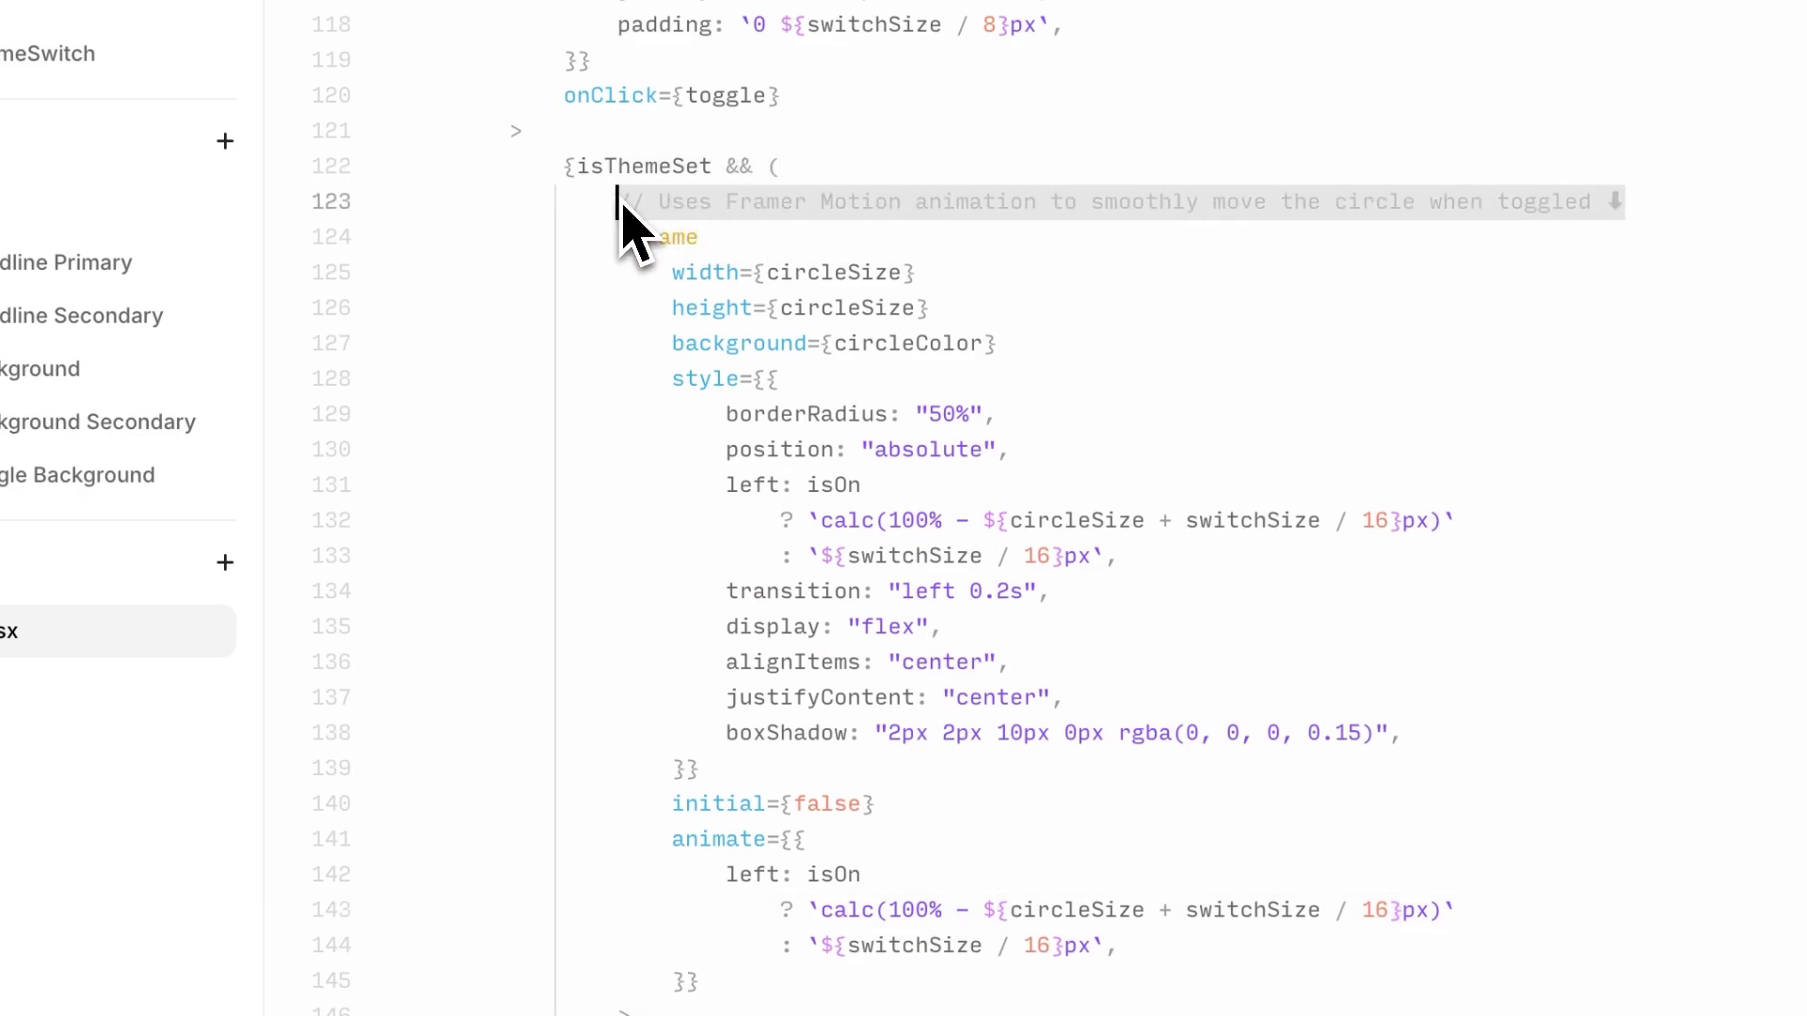
{"action": "scroll", "coordinate": [1458, 762], "scroll_direction": "down", "scroll_amount": 5}
{"action": "left_click_drag", "start_coordinate": [1387, 840], "coordinate": [873, 840]}
{"action": "left_click_drag", "start_coordinate": [986, 858], "coordinate": [463, 843]}
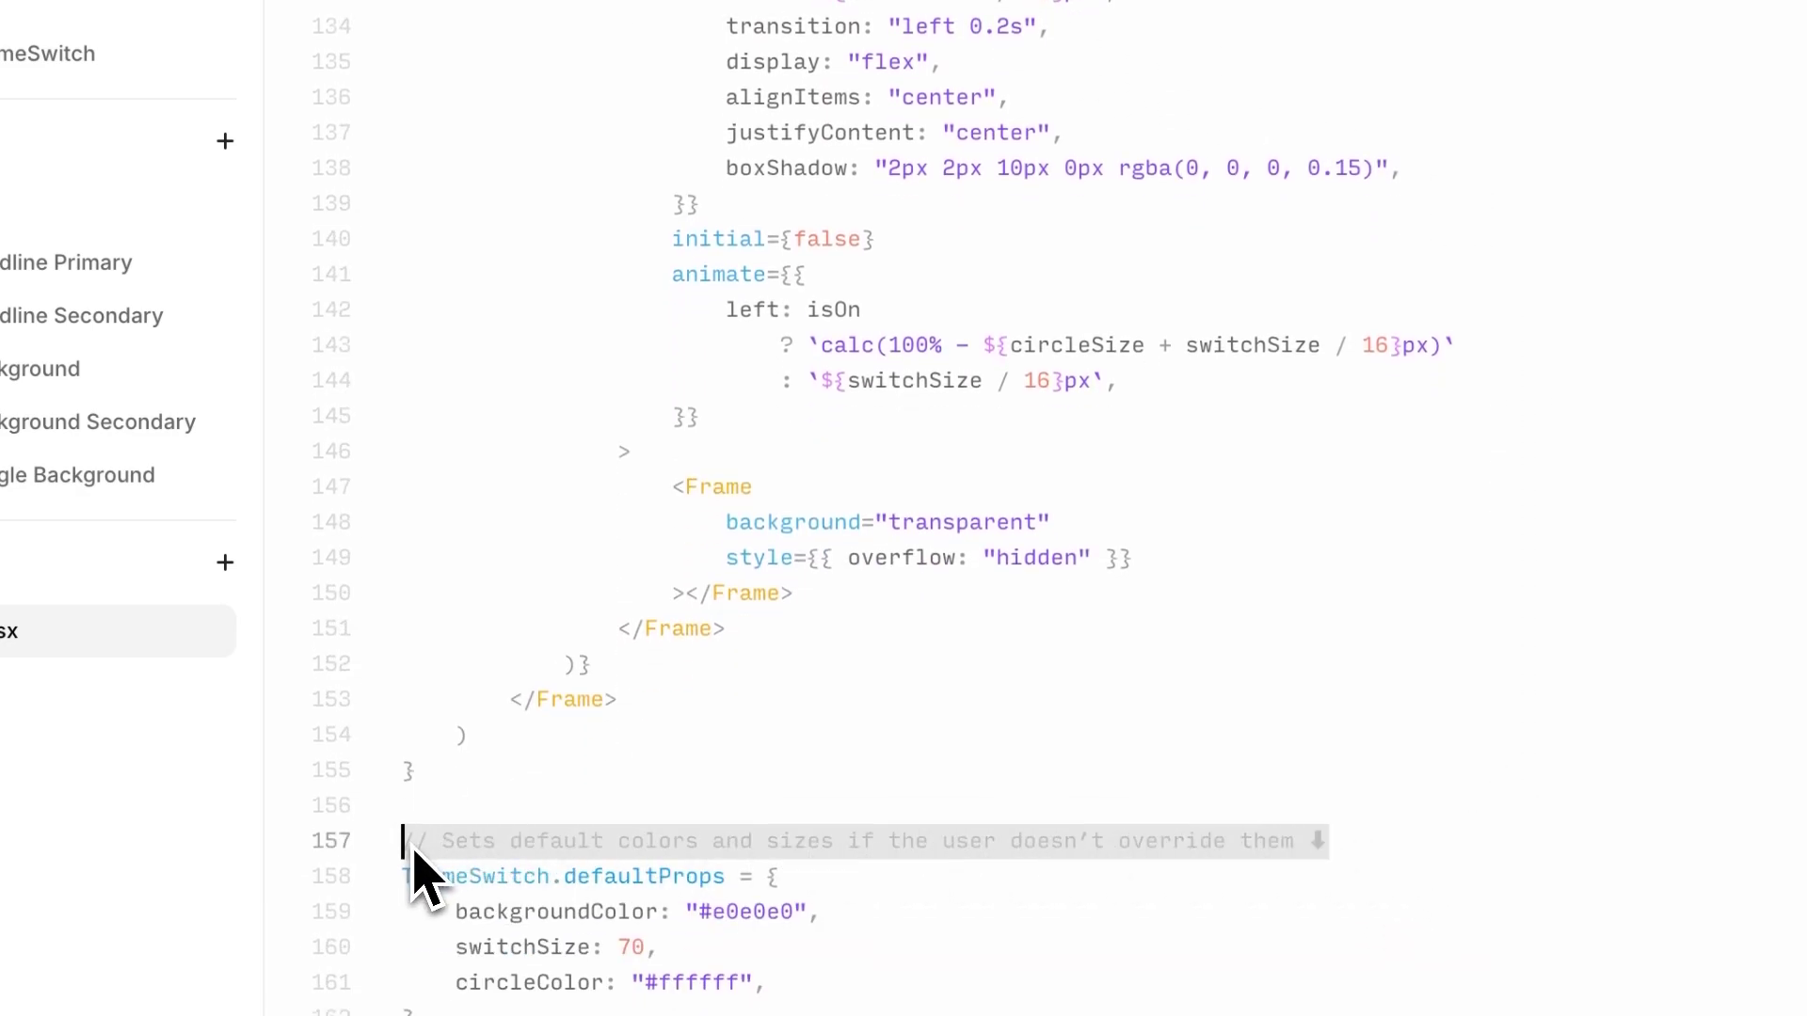
{"action": "scroll", "coordinate": [936, 923], "scroll_direction": "down", "scroll_amount": 3}
{"action": "left_click", "coordinate": [1097, 753]}
{"action": "left_click_drag", "start_coordinate": [1769, 758], "coordinate": [470, 748]}
{"action": "left_click", "coordinate": [1042, 828]}
{"action": "scroll", "coordinate": [1041, 844], "scroll_direction": "down", "scroll_amount": 5}
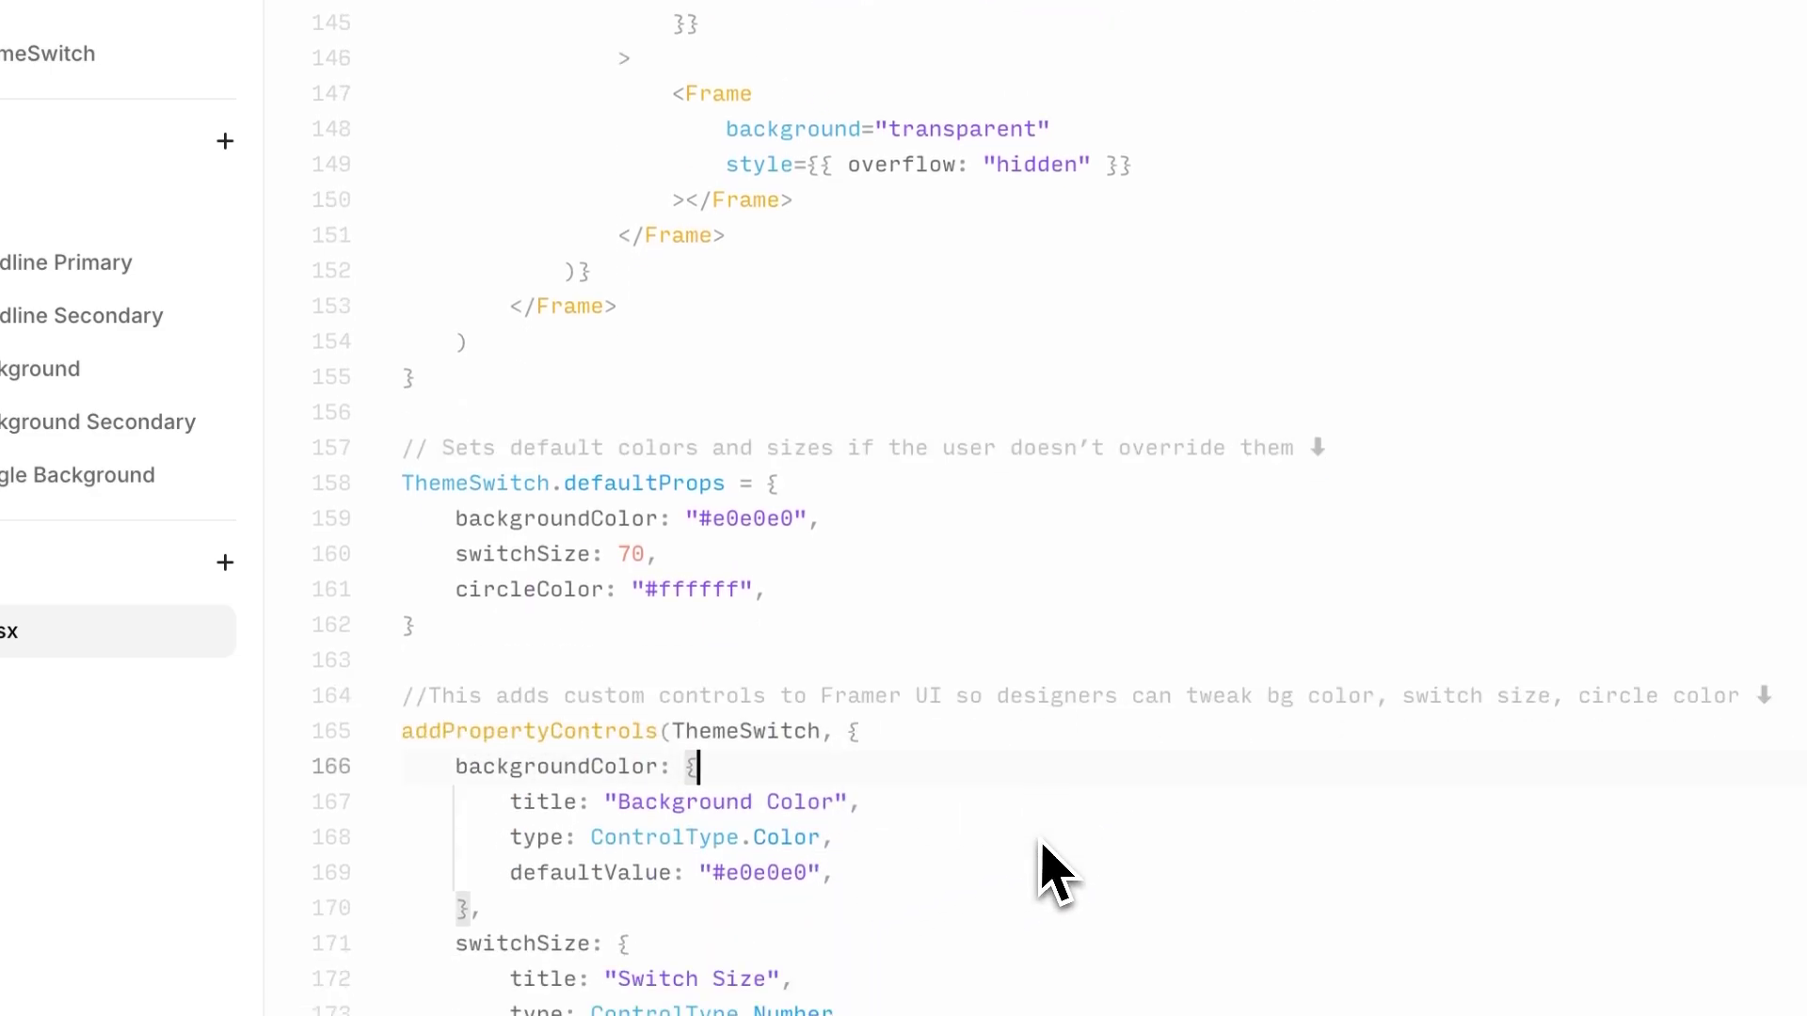